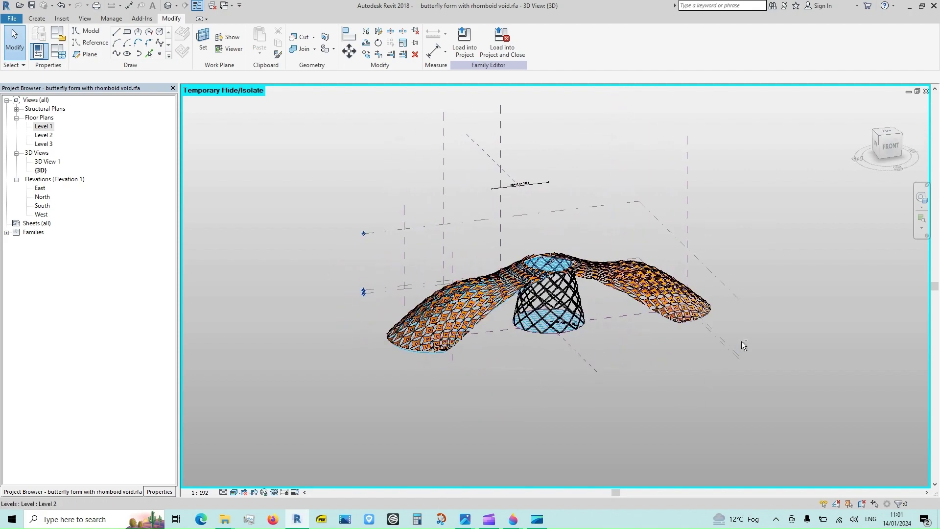
Step: Examine the finished butterfly form, including its rhomboid-patterned wings and the lattice core between them, in the 3D view
middle_click_drag(686, 372, 653, 415, "shift")
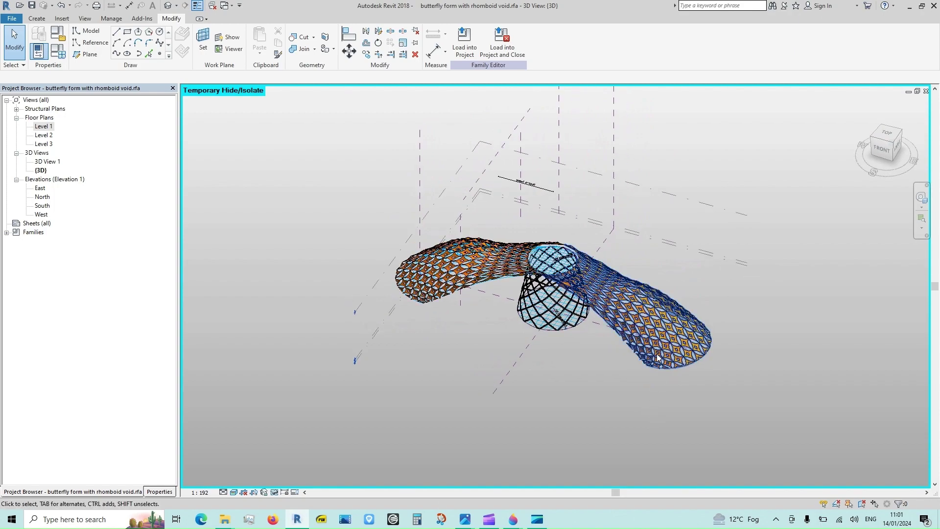
scroll(542, 330, "up", 5)
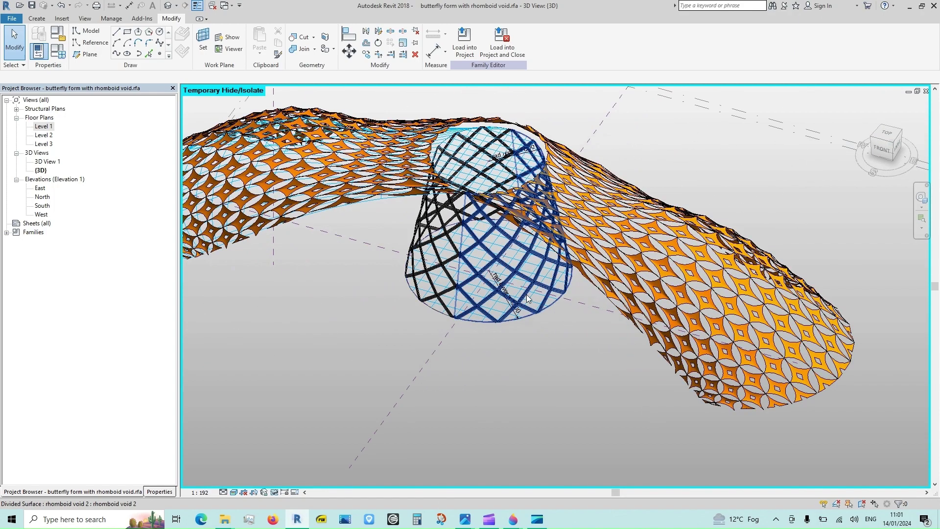
scroll(521, 294, "up", 5)
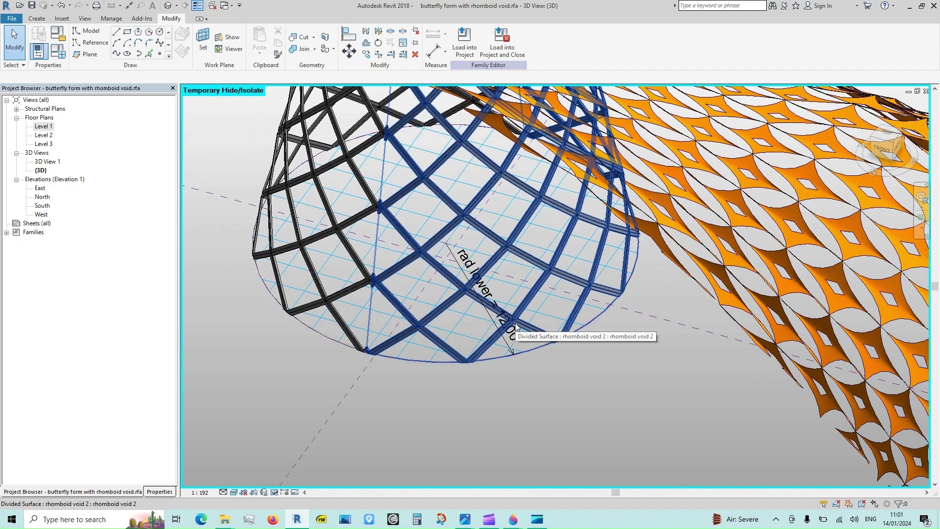
scroll(515, 327, "down", 3)
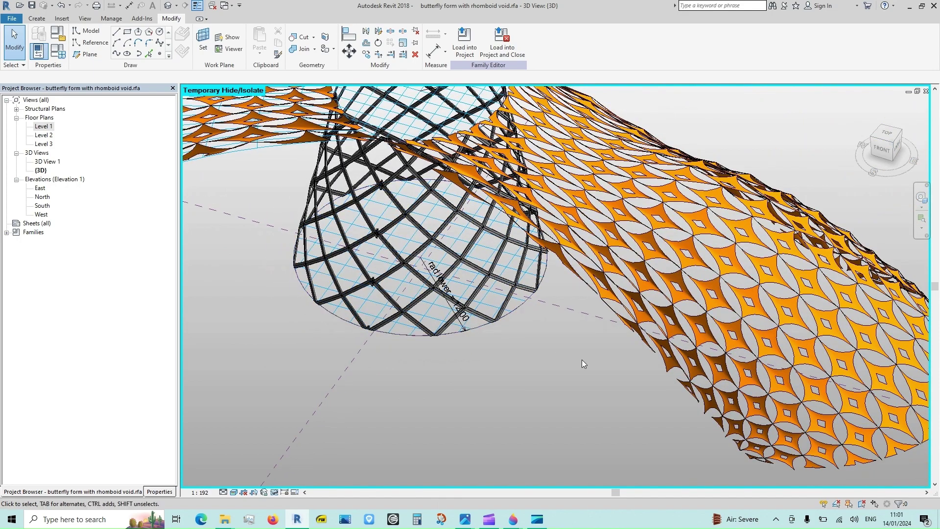
scroll(602, 360, "down", 2)
scroll(726, 368, "up", 3)
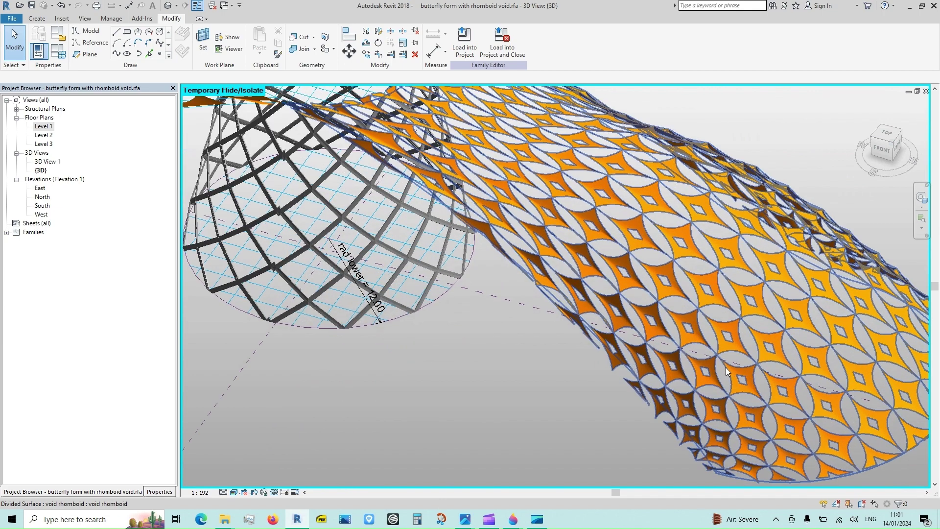
scroll(726, 367, "up", 3)
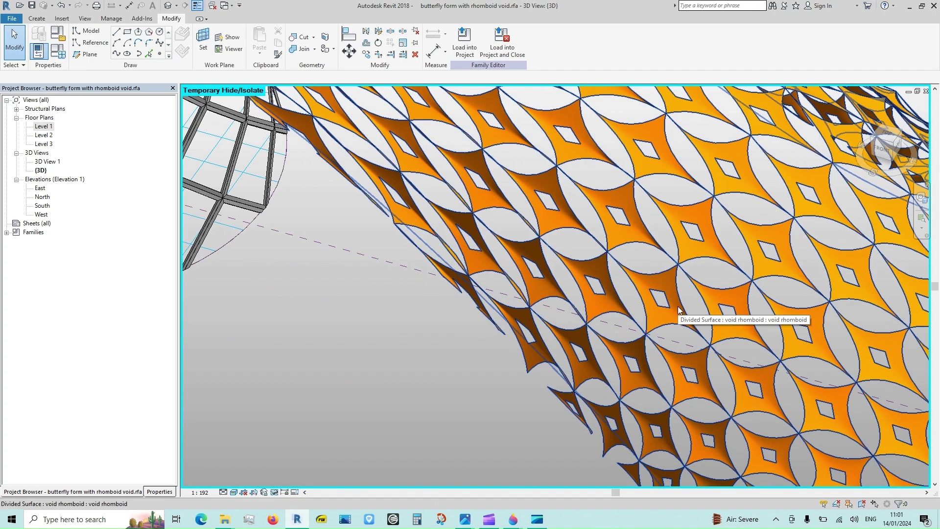
scroll(691, 345, "down", 10)
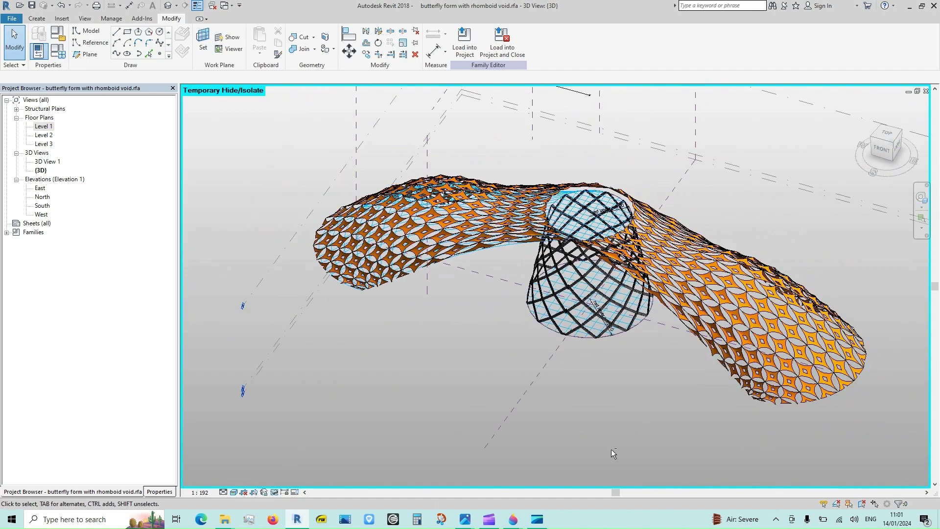
middle_click_drag(677, 396, 622, 354, "shift")
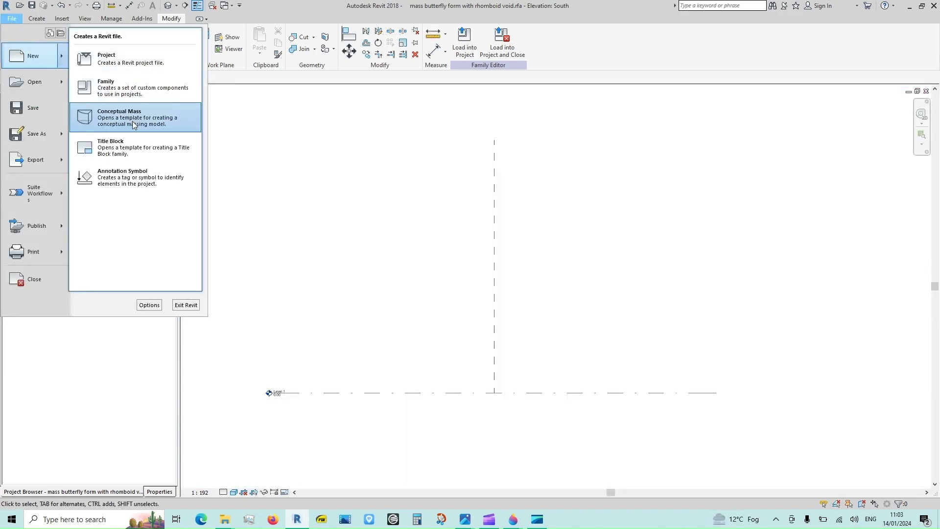
Step: Create a new conceptual mass from the Metric Mass.rft template in the English template folder
left_click(133, 122)
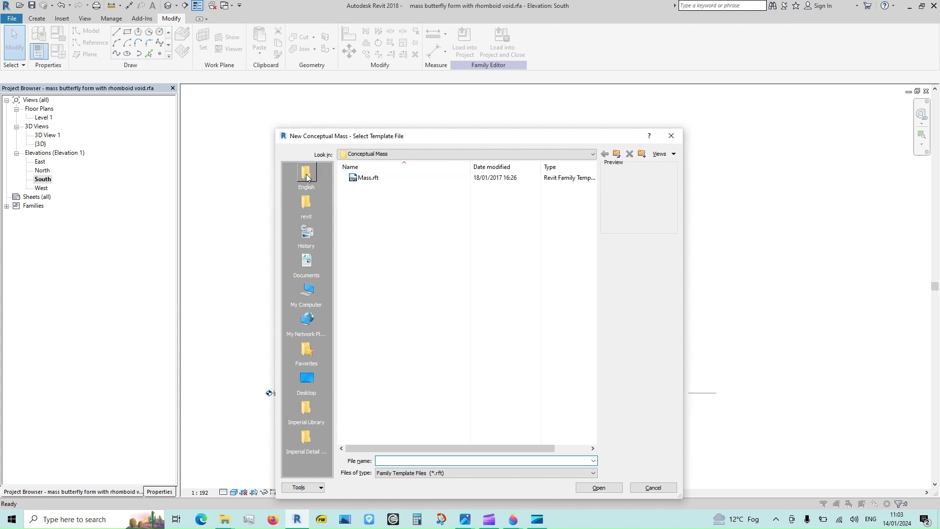
left_click(307, 177)
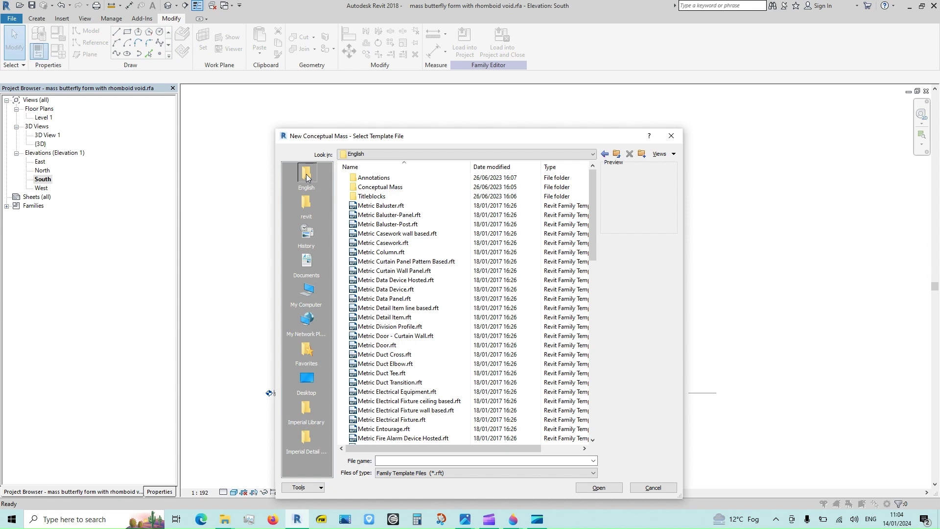
double_click(354, 187)
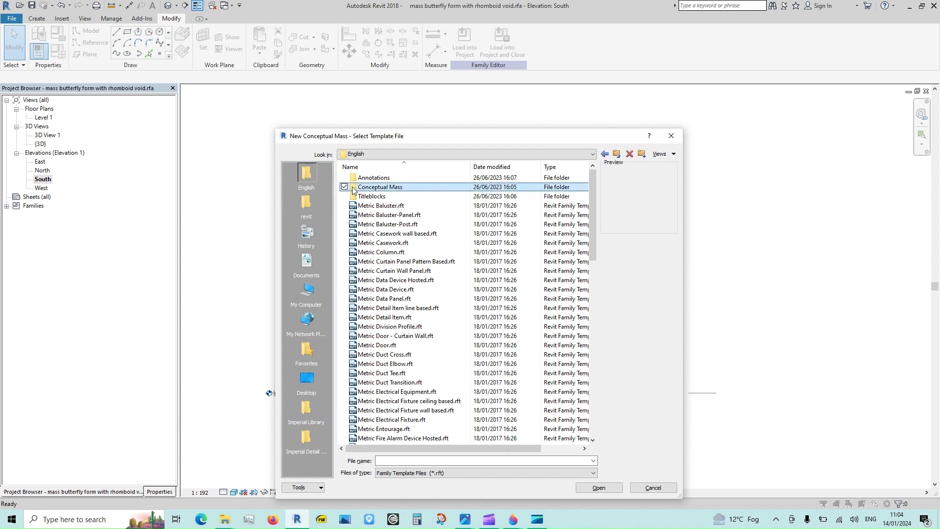
left_click(363, 179)
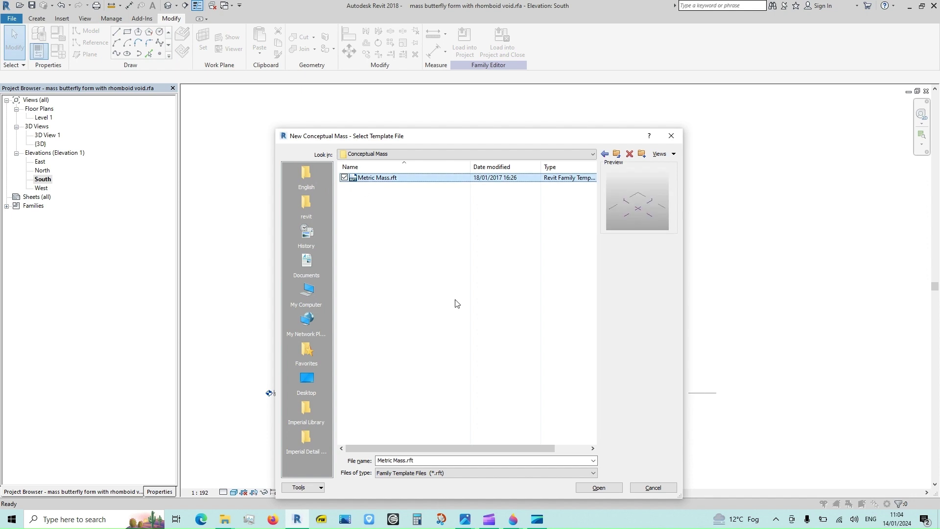
left_click(599, 487)
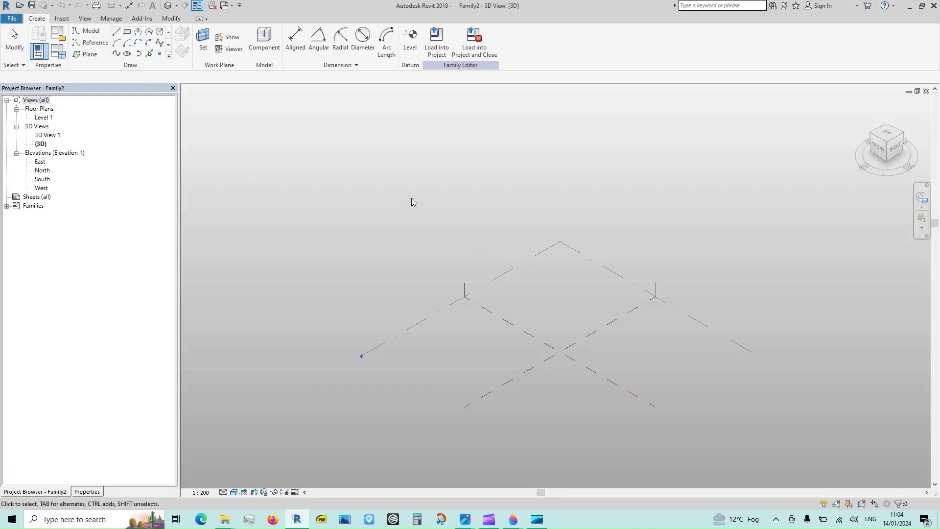
Step: Save the new mass family as "A mass form butterfly with rhomboid voids" and open the South elevation
scroll(398, 176, "down", 4)
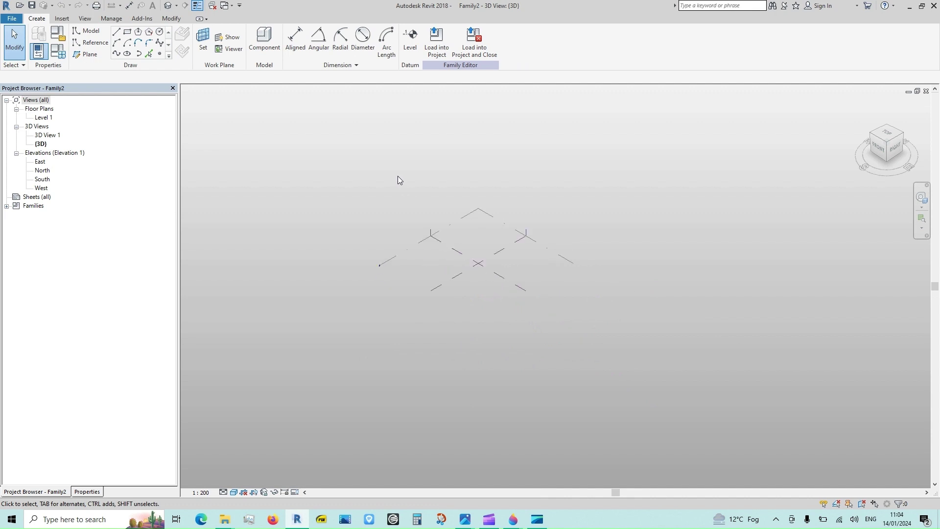
scroll(437, 261, "up", 3)
left_click(12, 18)
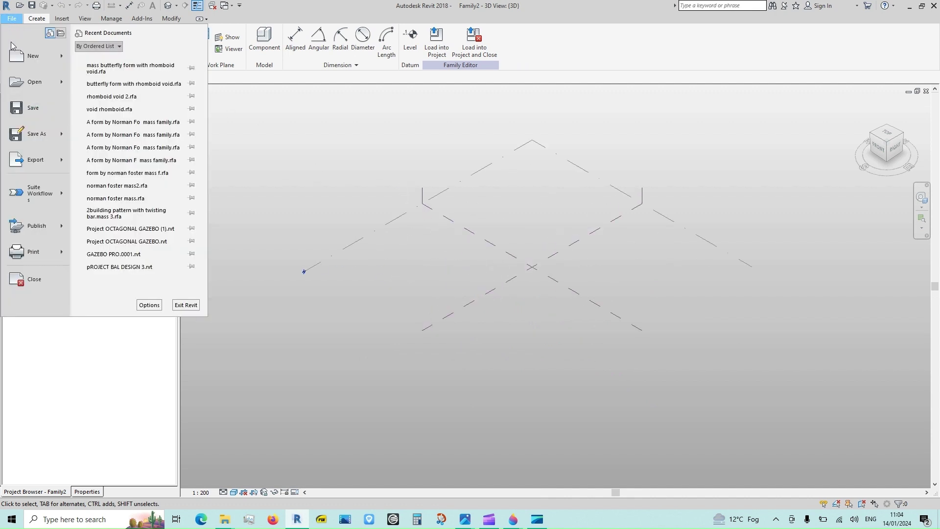
mouse_move(16, 135)
left_click(106, 97)
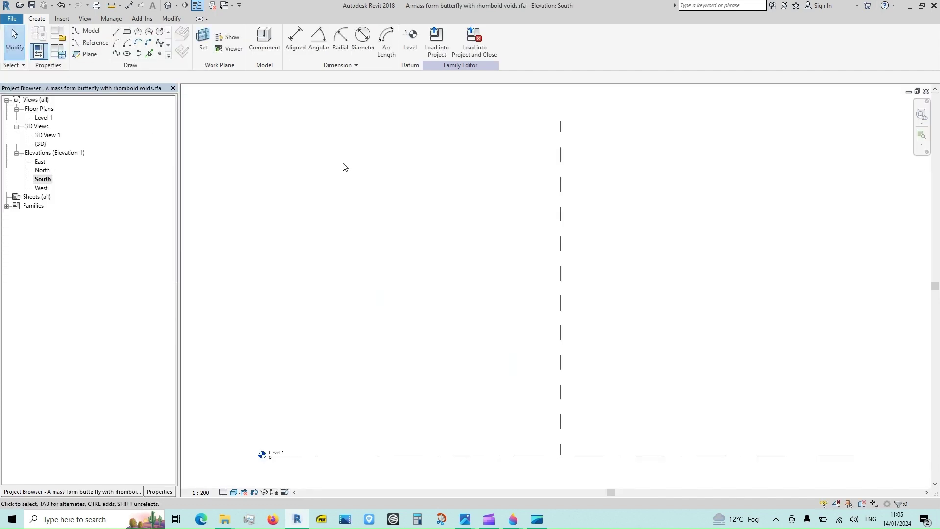
Step: Add two levels in the South elevation, at about 2000 and 29000 mm above Level 1
left_click(410, 39)
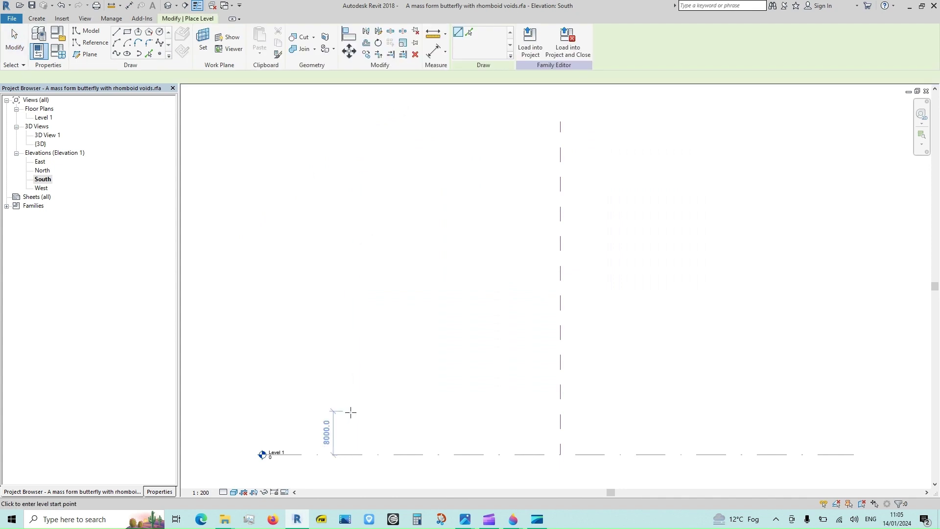
left_click(264, 444)
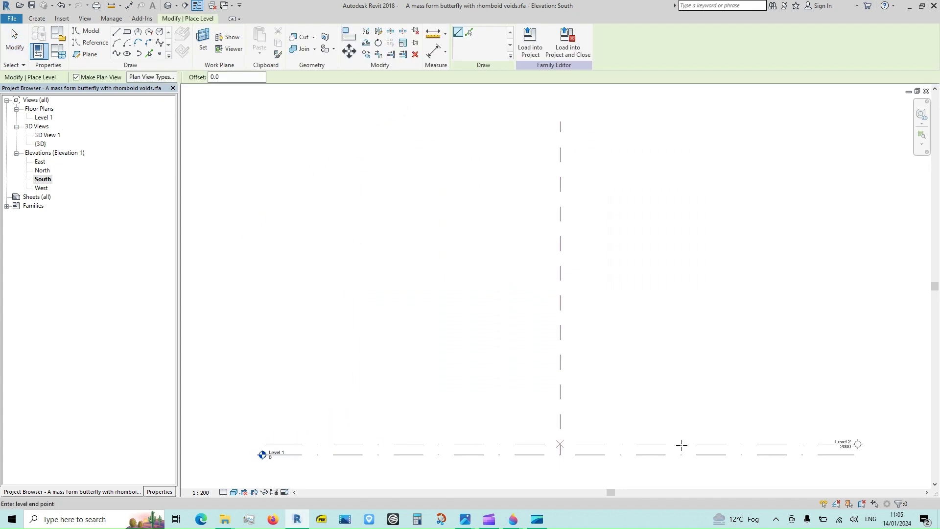
left_click(802, 445)
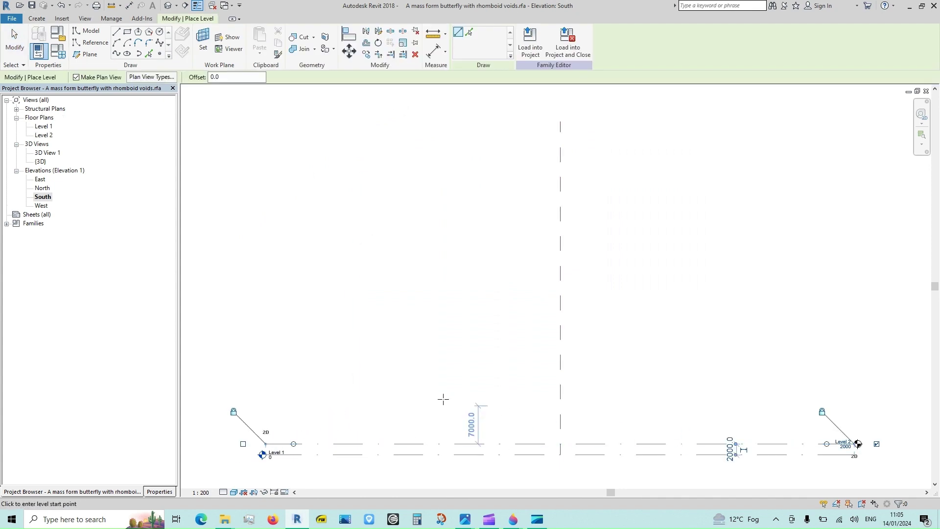
left_click(258, 297)
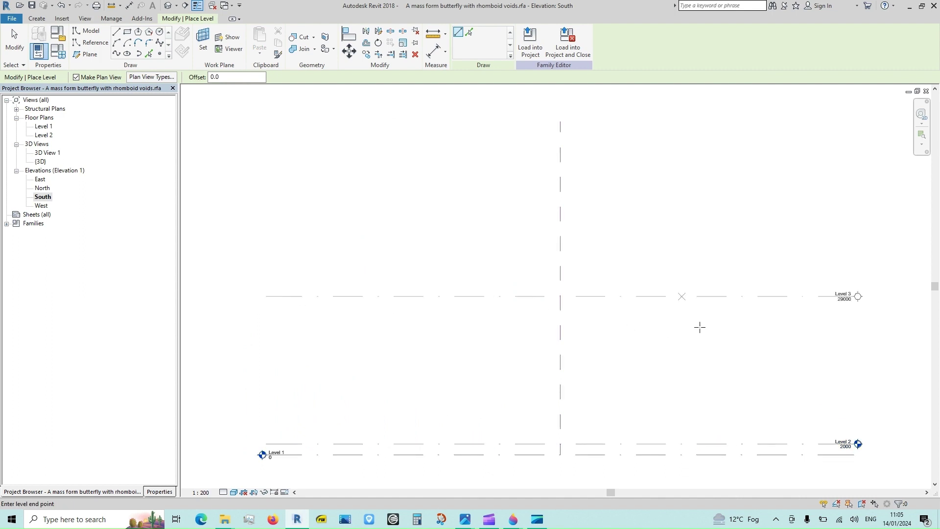
left_click(800, 319)
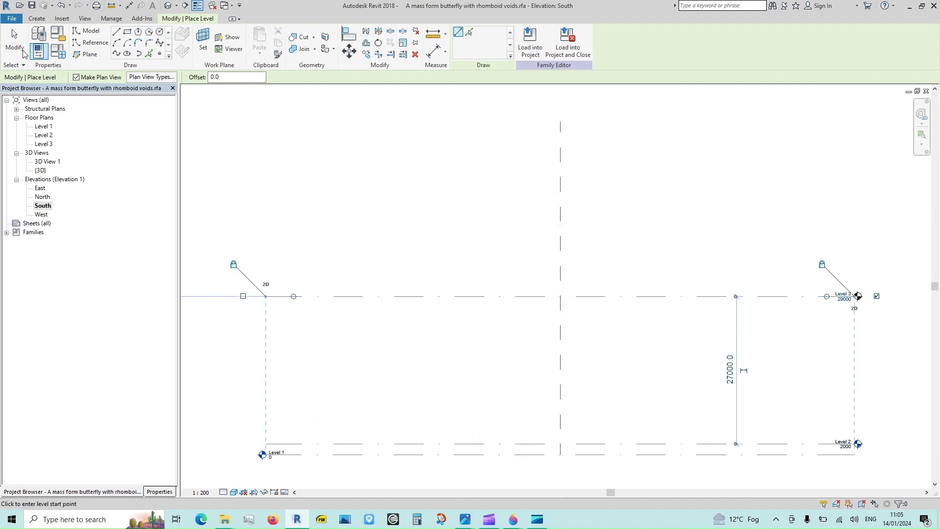
left_click(13, 47)
Step: Set the height of Level 2 above Level 1 to 400 mm
scroll(259, 178, "down", 2)
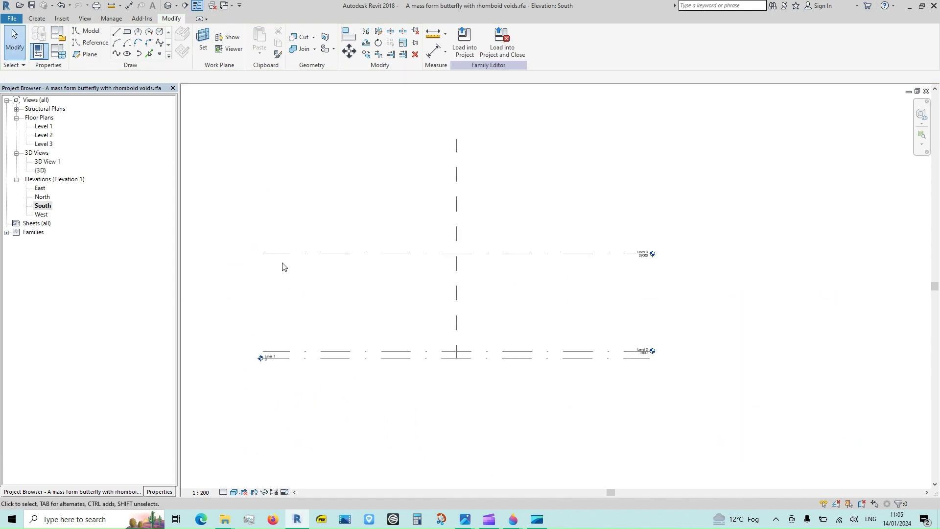
scroll(639, 363, "up", 5)
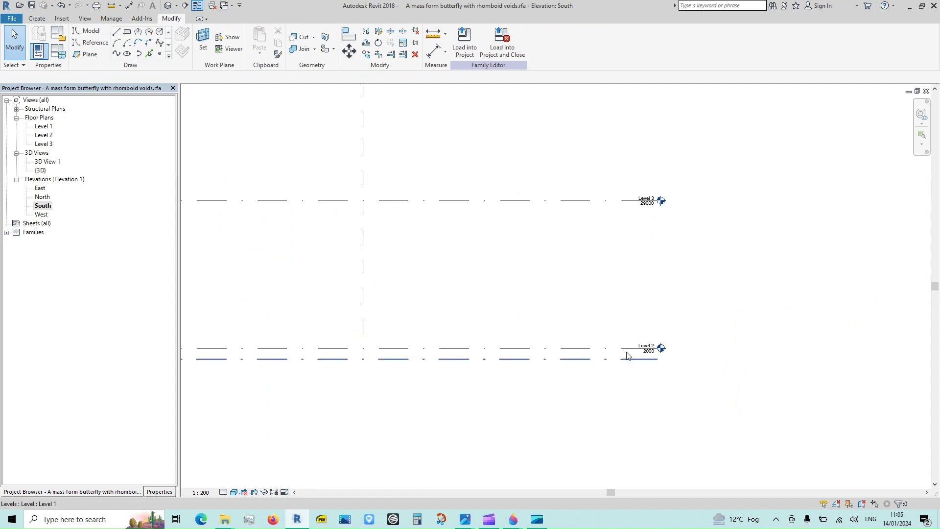
left_click(663, 363)
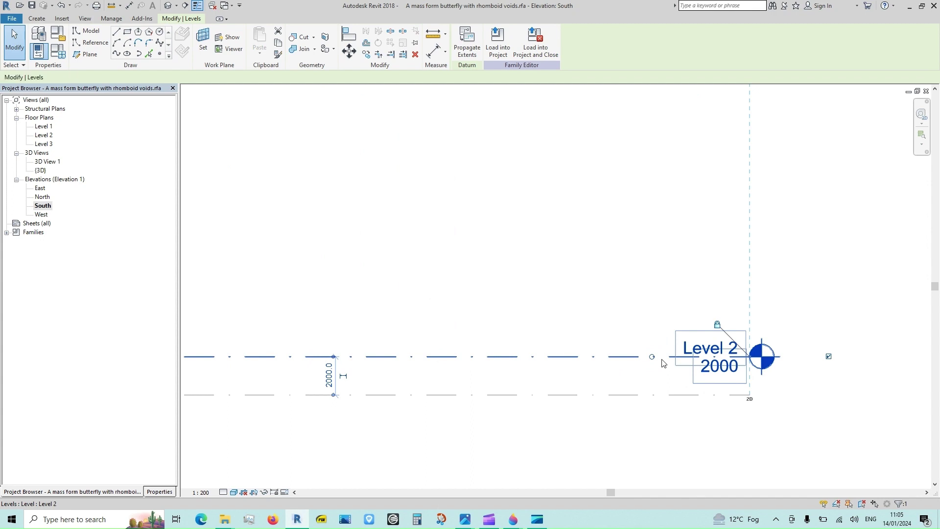
left_click(331, 380)
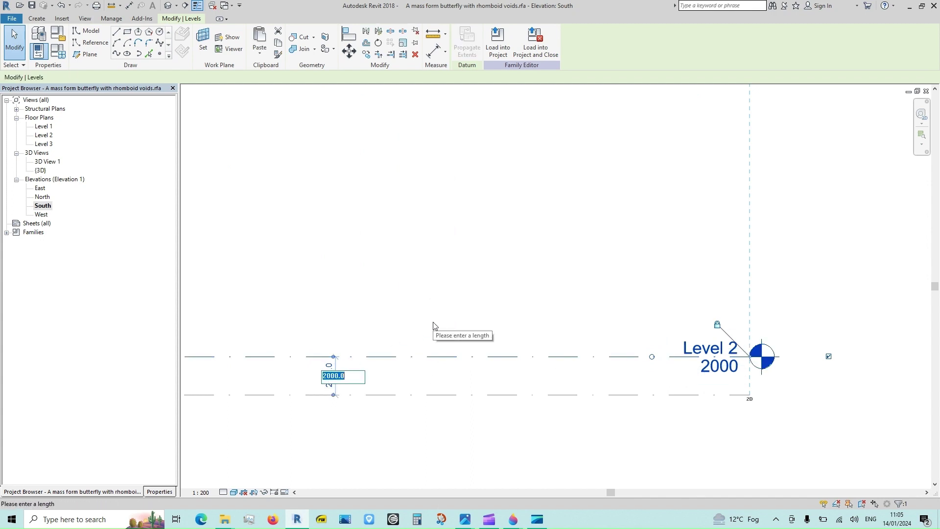
type("4")
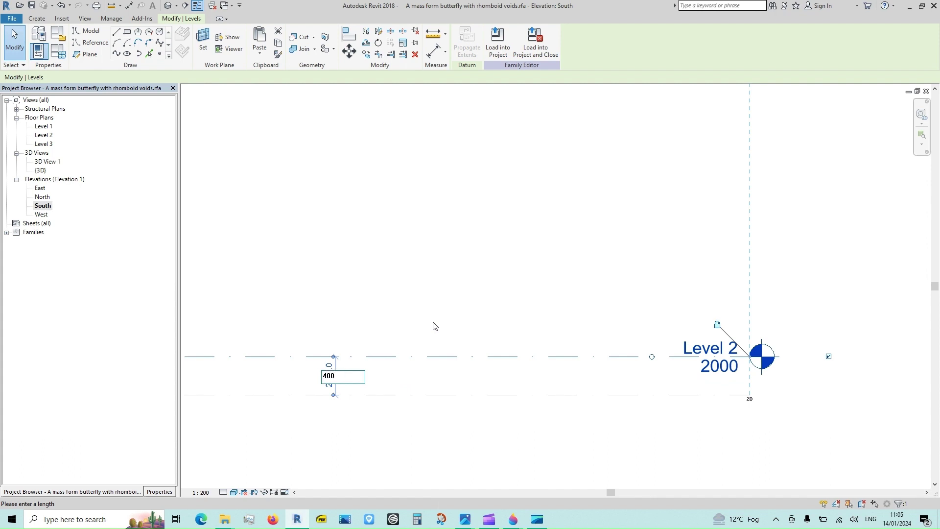
type("00")
key("Return")
left_click(437, 326)
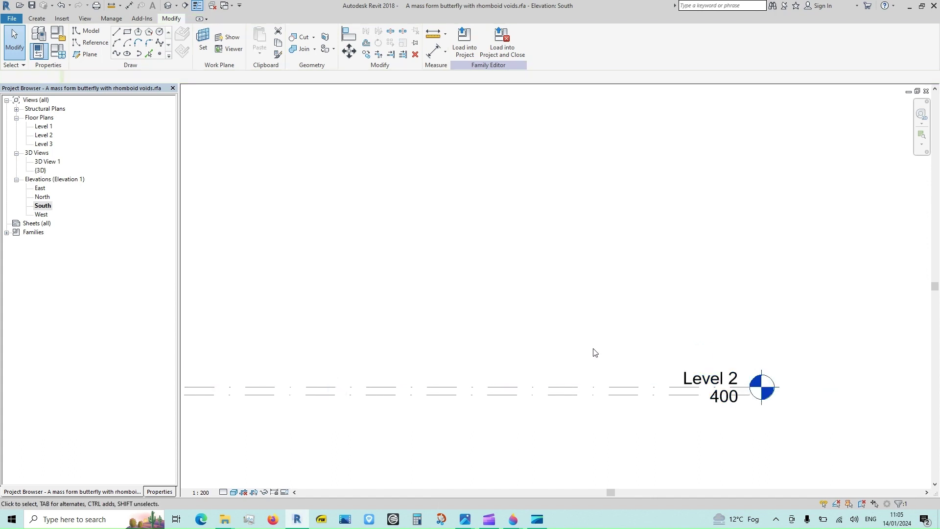
Step: Set the distance between Level 2 and Level 3 to 25000 mm
scroll(626, 357, "down", 3)
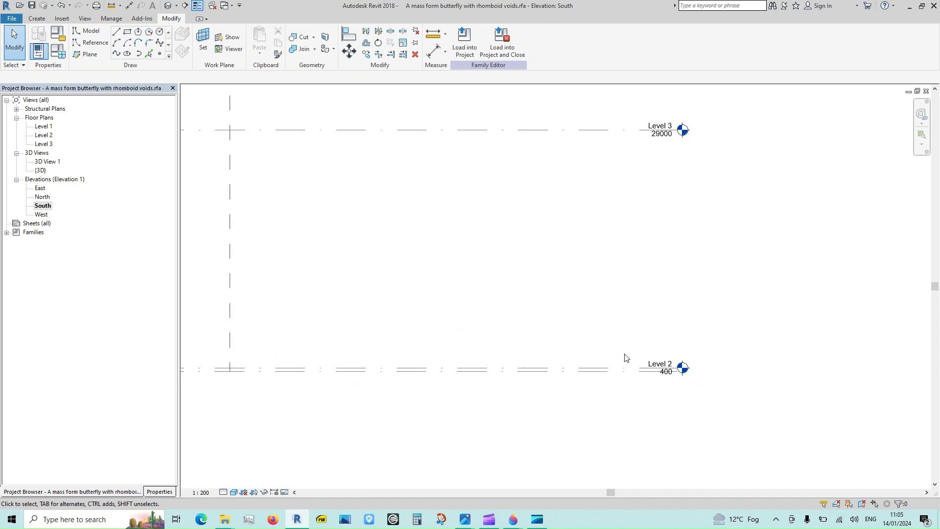
left_click(553, 130)
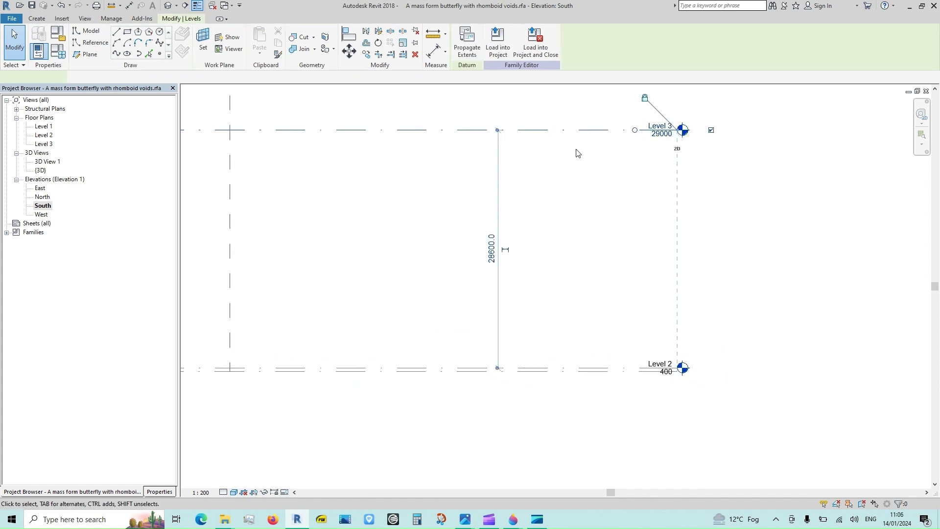
left_click(492, 249)
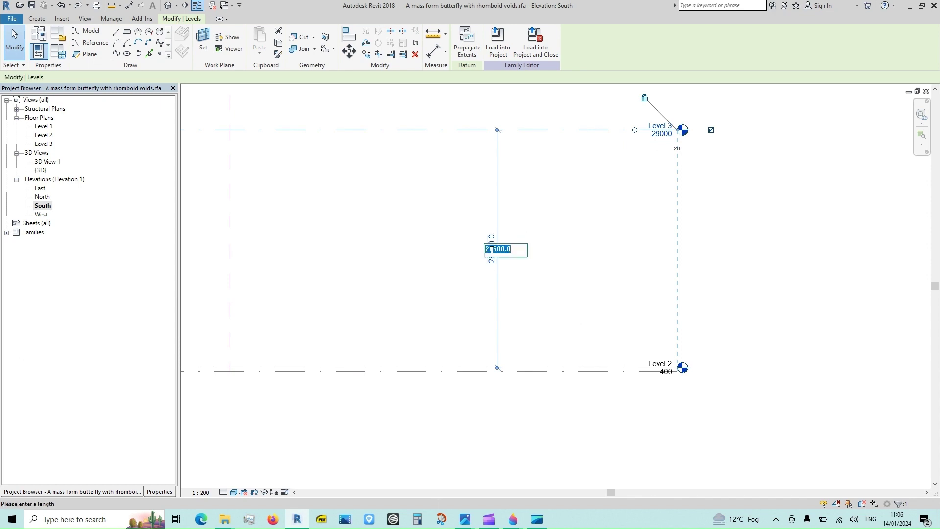
type("250")
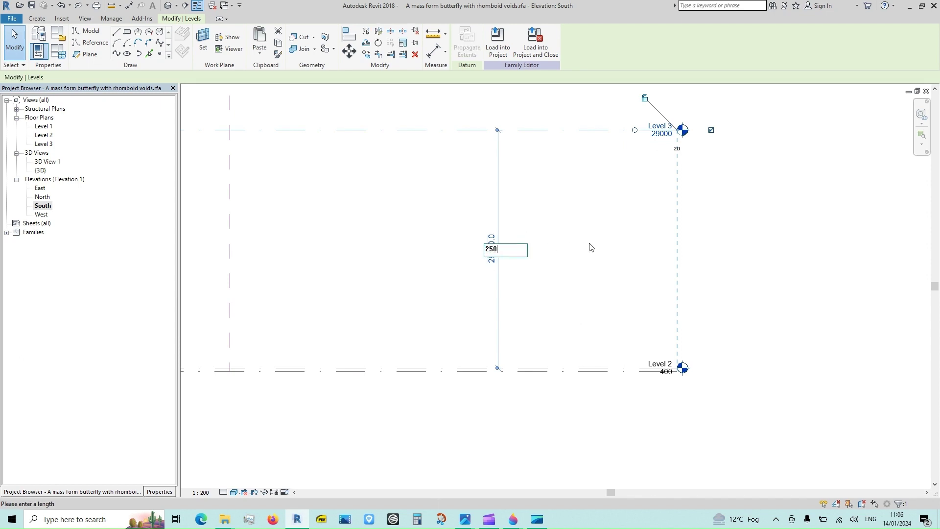
type("00")
key("Return")
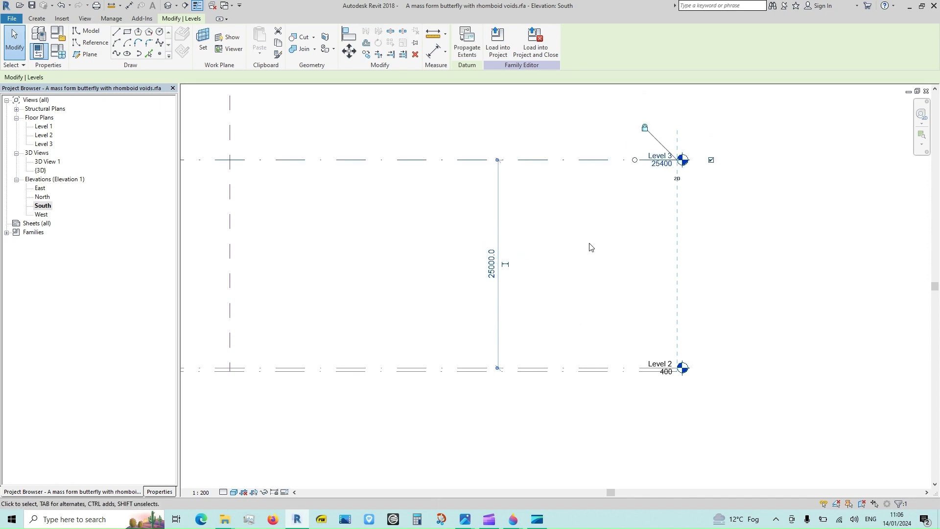
key("Escape")
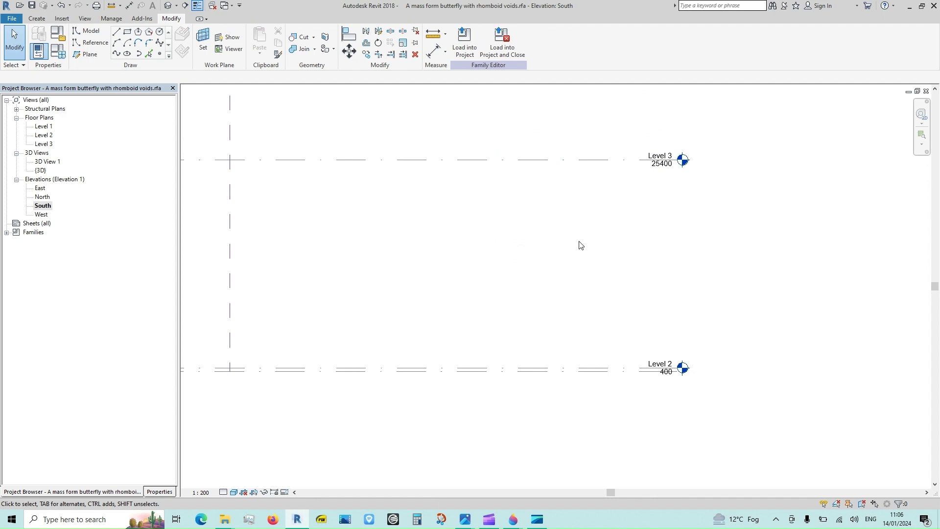
Step: On the Level 2 floor plan, draw a model-line circle of about 15000 mm radius centred on the reference plane intersection
double_click(43, 136)
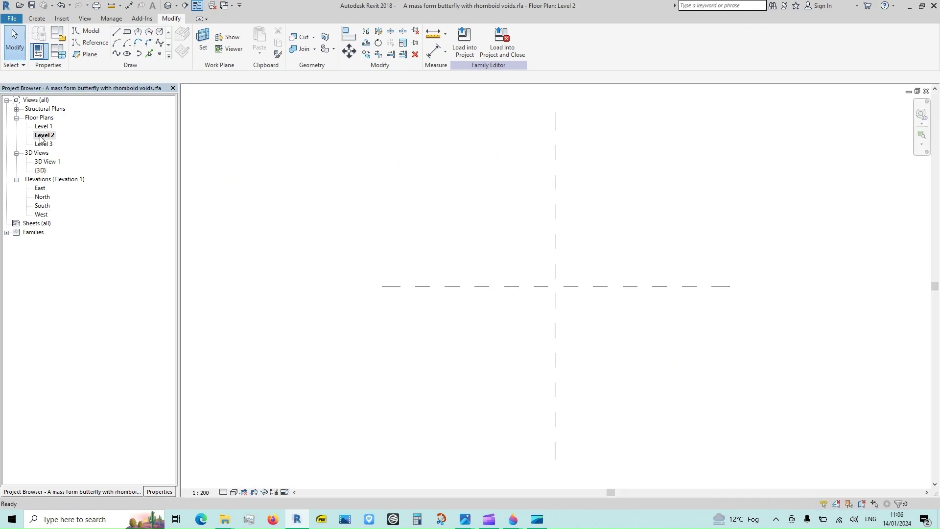
left_click(160, 32)
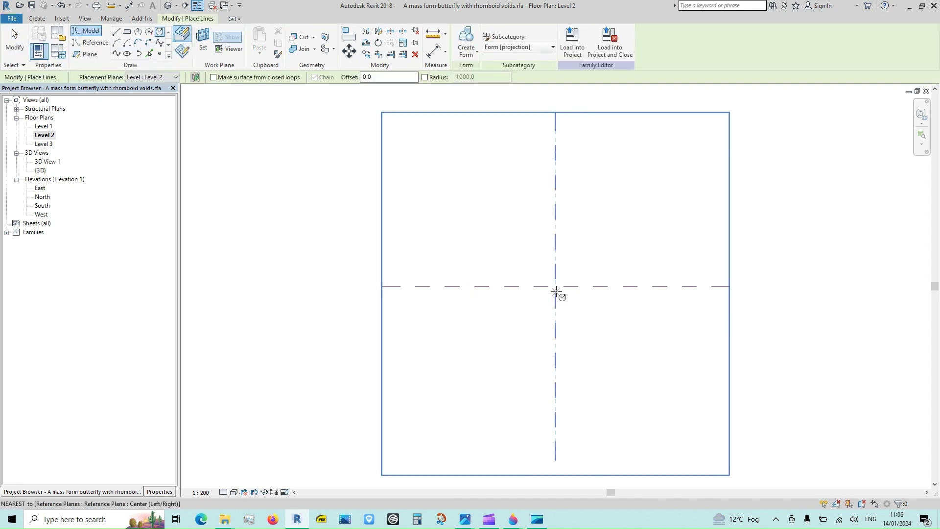
left_click(556, 287)
left_click(595, 247)
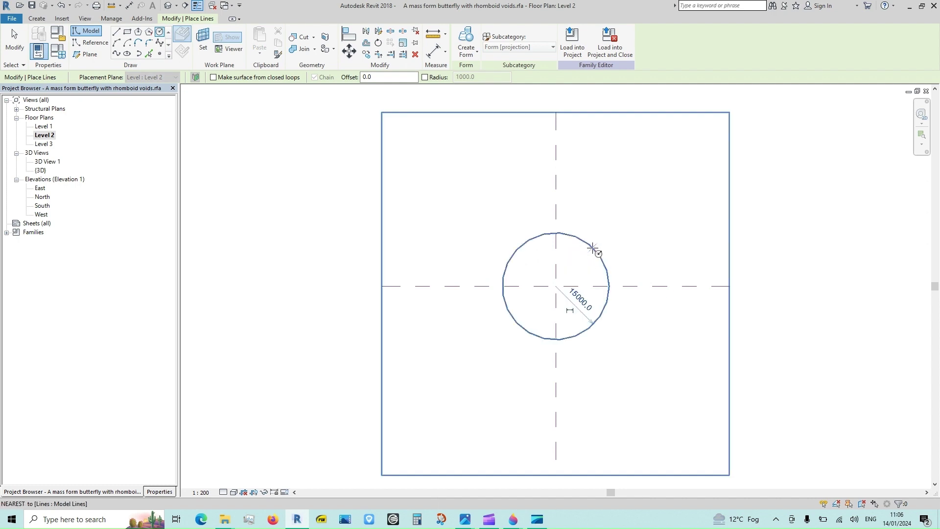
left_click(14, 41)
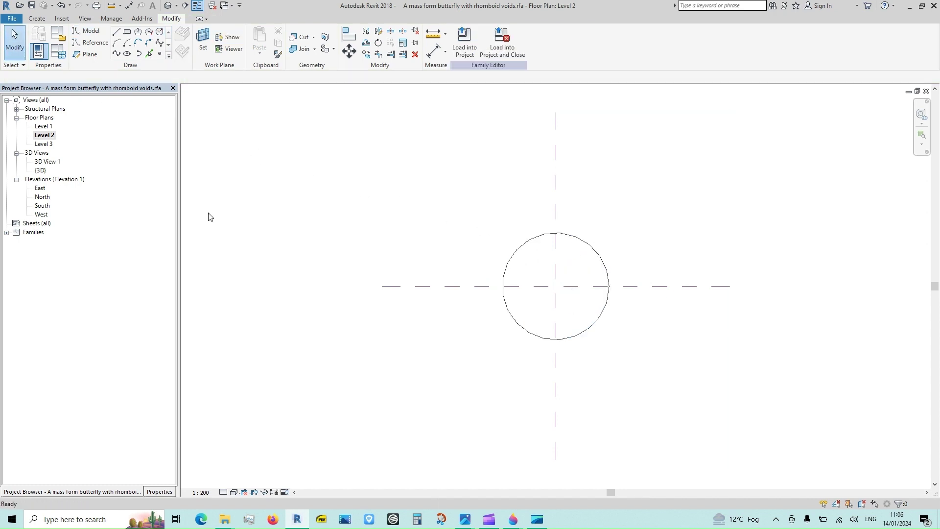
Step: Make the Level 2 circle's radius dimension permanent and label it with a new type parameter named "radius lower"
left_click(515, 323)
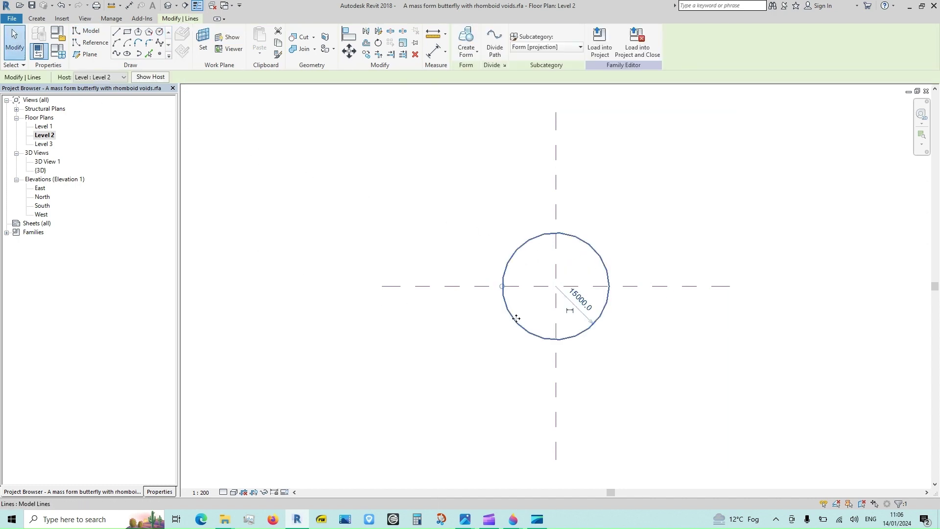
left_click(570, 310)
left_click(586, 322)
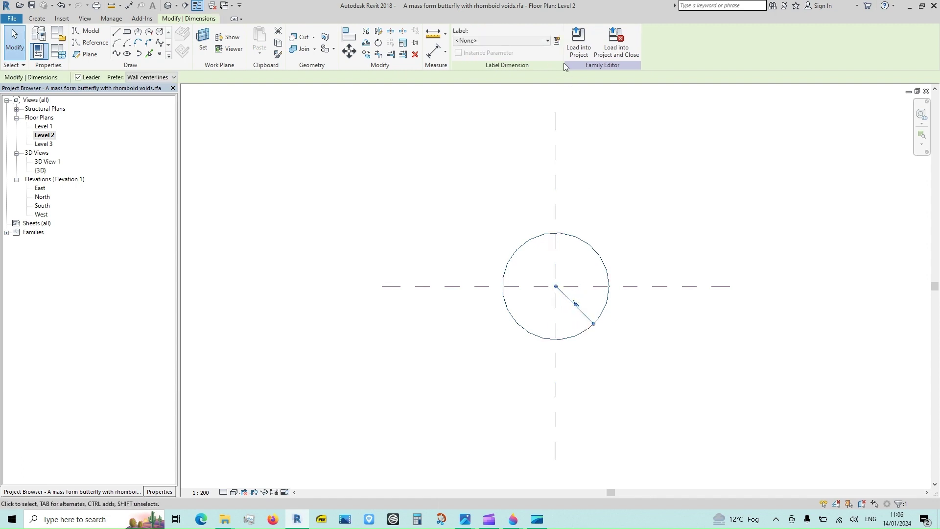
left_click(558, 41)
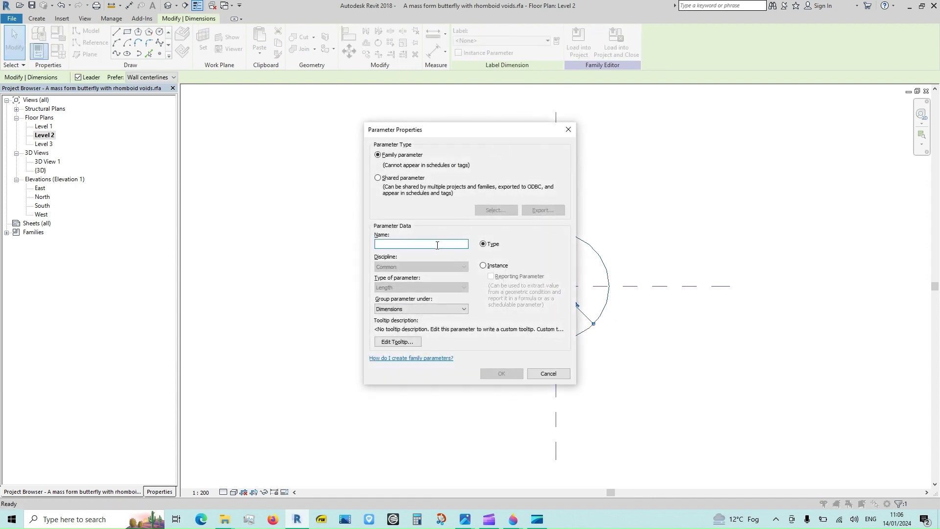
type("r")
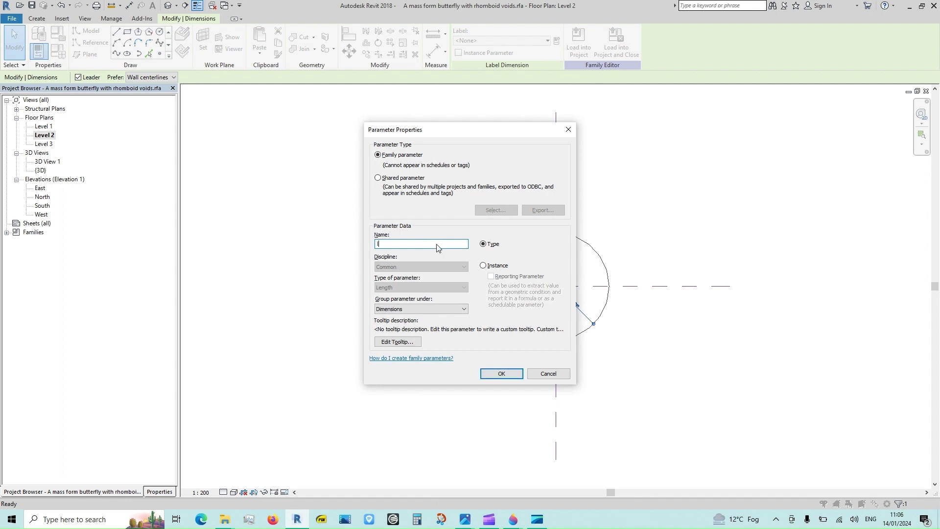
key("BackSpace")
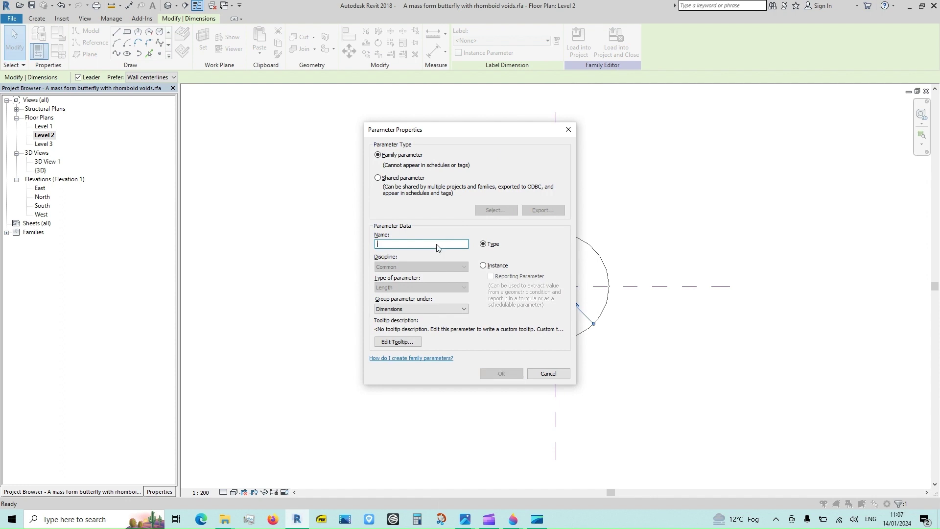
type("radius lower")
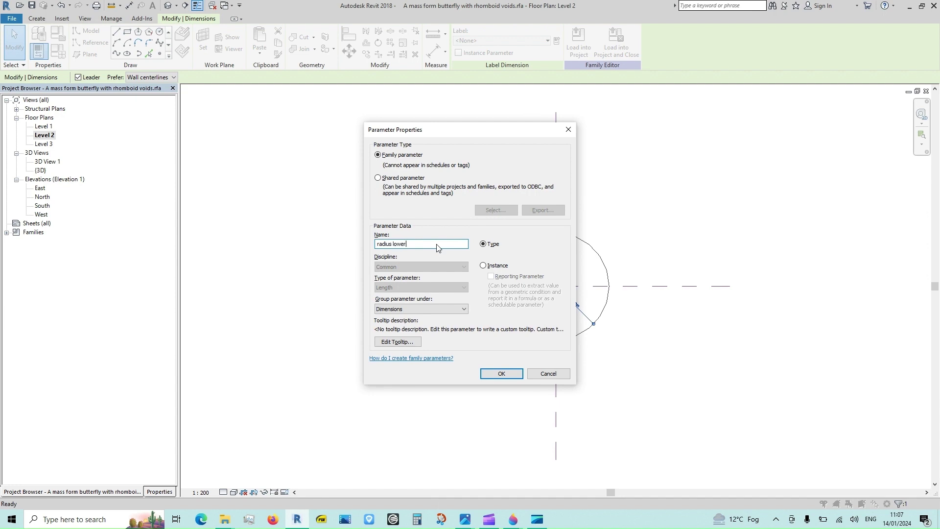
left_click(502, 374)
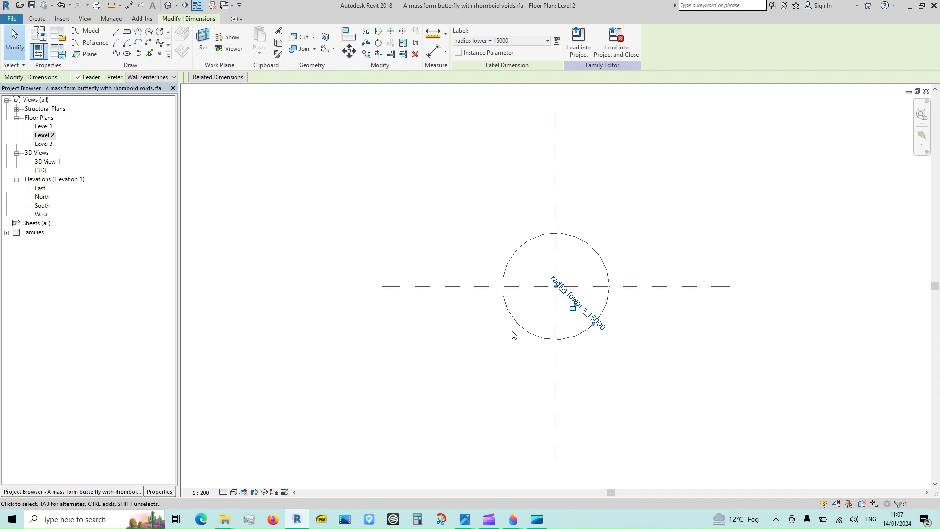
Step: Turn on the centre mark of the Level 2 circle and convert the circle to a reference line
scroll(308, 192, "down", 1)
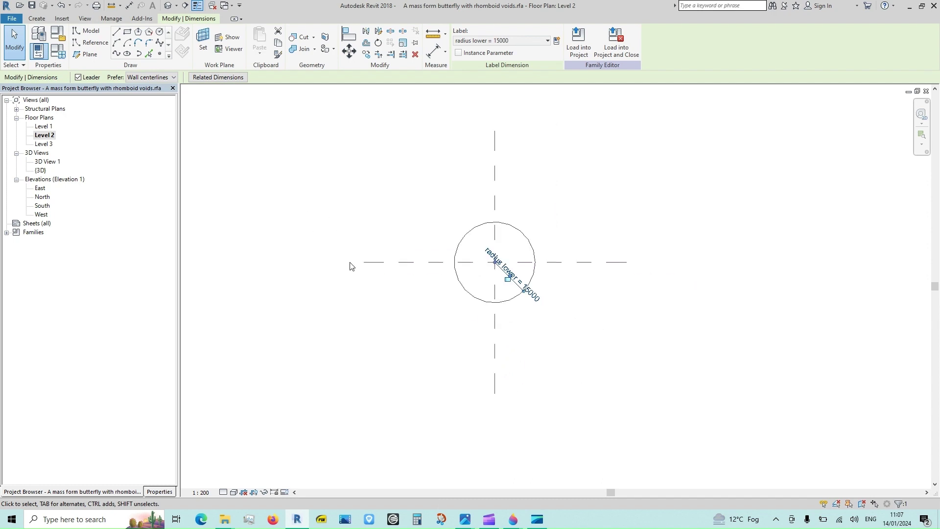
left_click(469, 294)
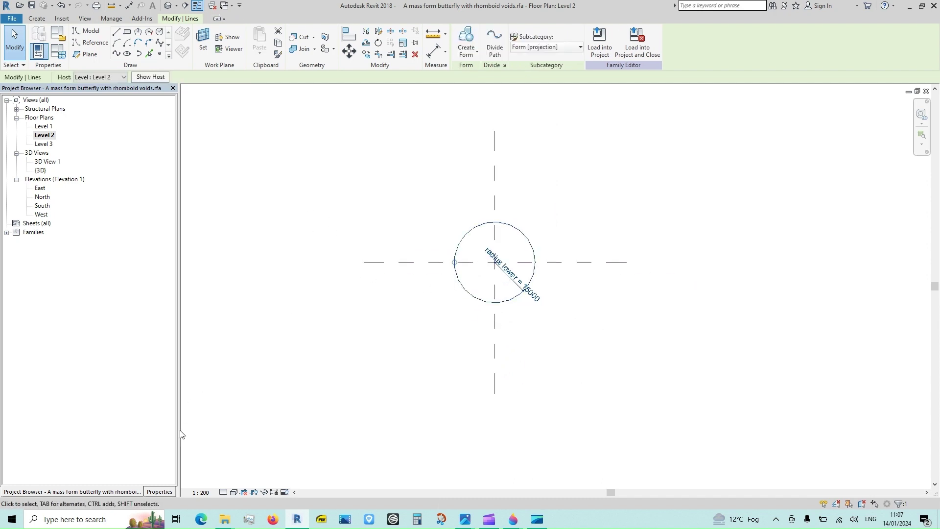
left_click(159, 492)
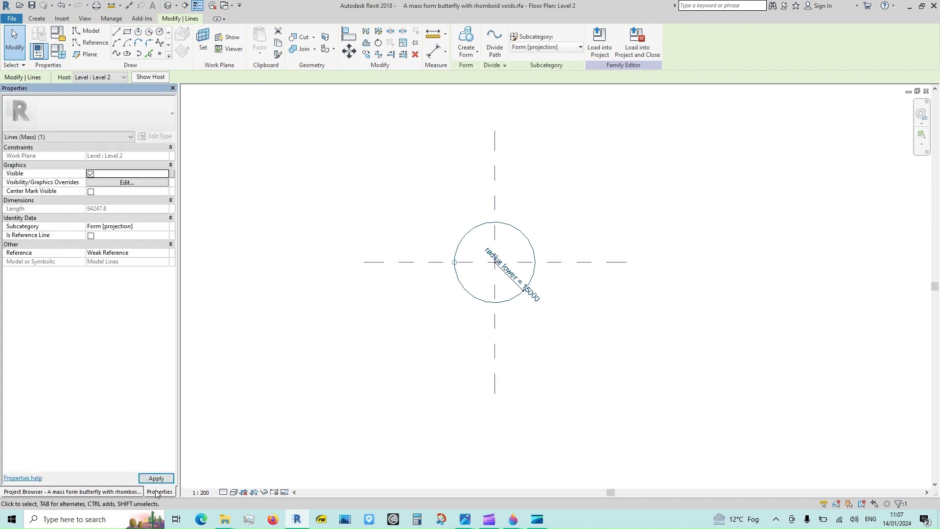
left_click(91, 192)
left_click(90, 236)
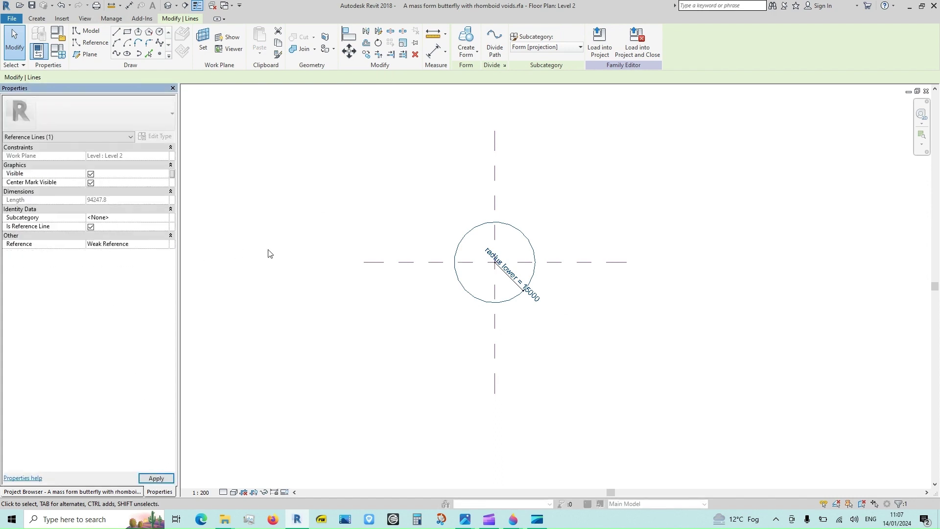
left_click(336, 163)
Step: Align the Level 2 circle's centre with the horizontal and vertical reference planes and lock the alignments
left_click(349, 39)
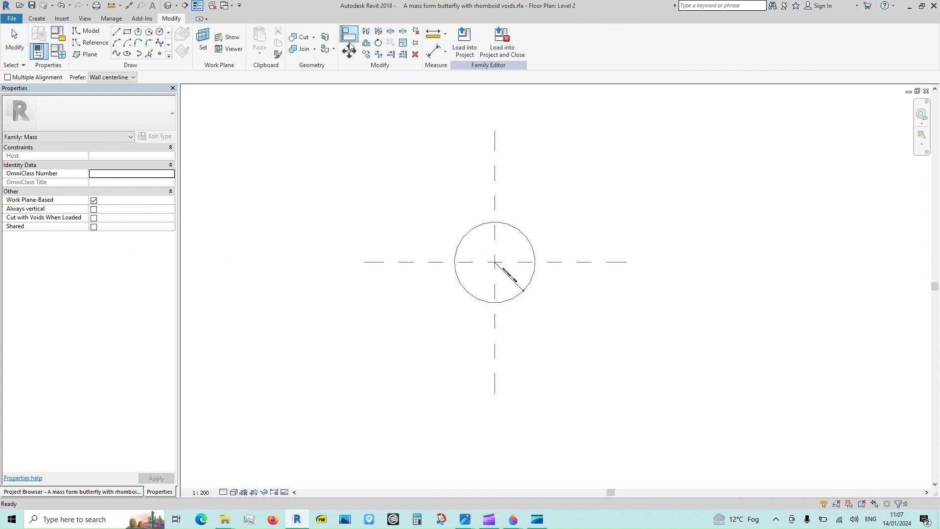
left_click(433, 262)
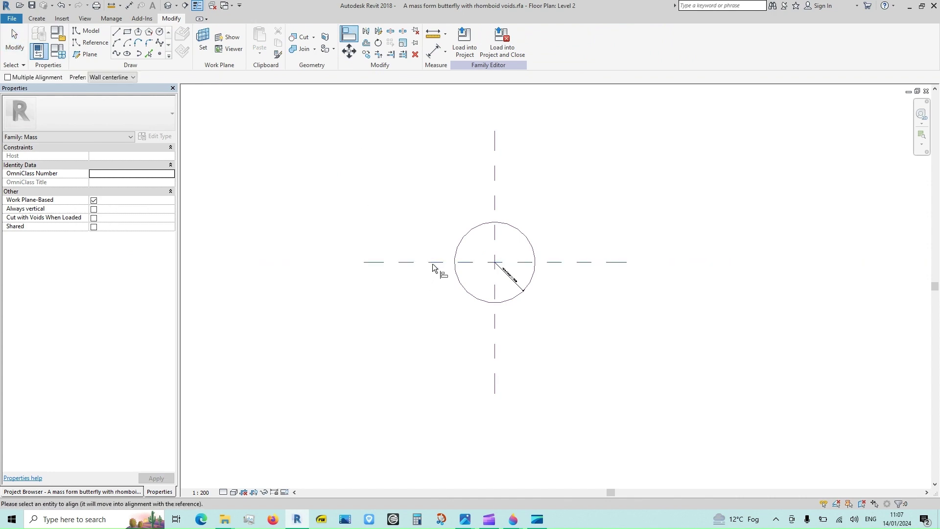
left_click(494, 269)
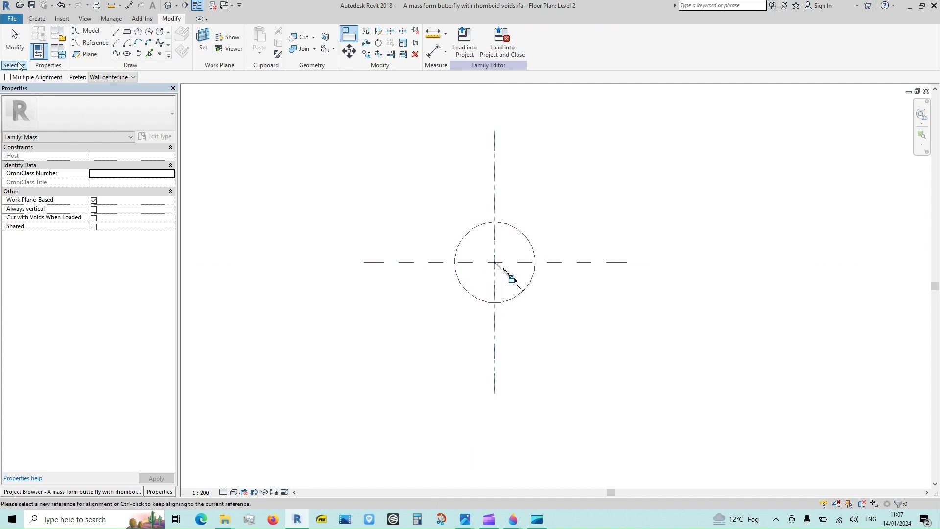
left_click(17, 48)
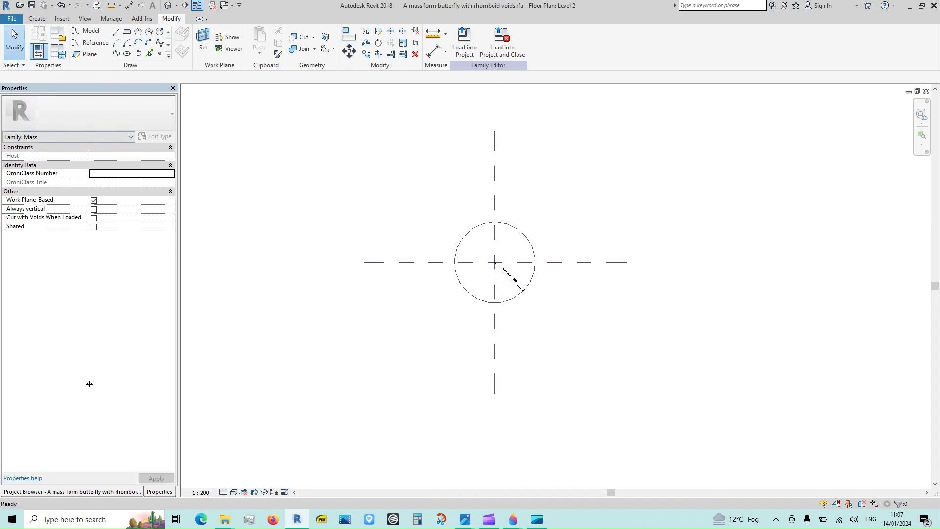
Step: On the Level 3 floor plan, draw a model-line circle of about 15000 mm radius centred on the reference plane intersection
left_click(93, 492)
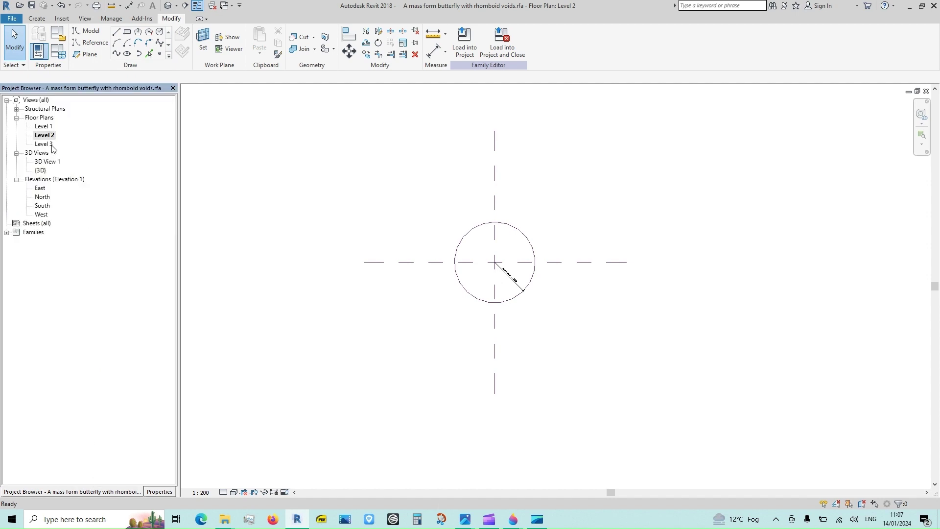
double_click(52, 145)
left_click(160, 32)
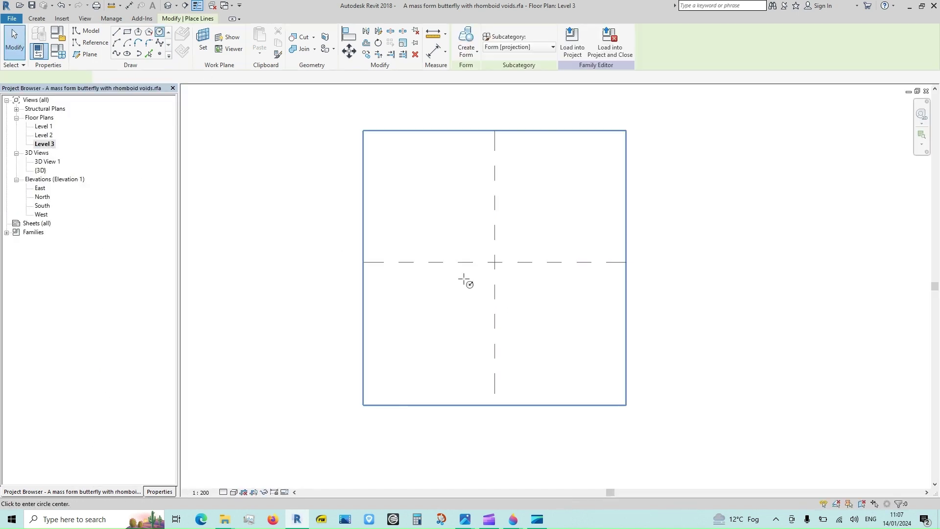
left_click(495, 262)
left_click(534, 248)
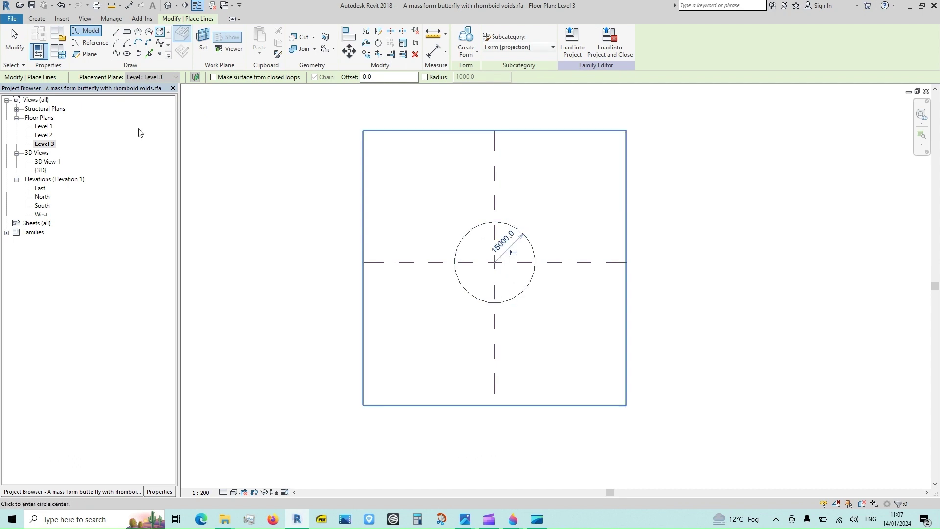
key("Escape")
key("Escape")
Step: Make the Level 3 circle's radius dimension permanent and label it with a new type parameter named "radius upper"
left_click(461, 288)
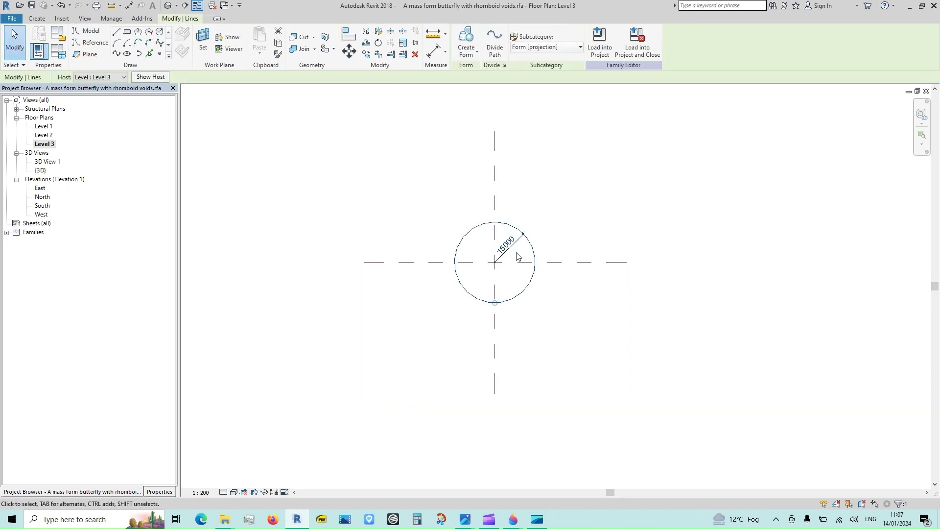
left_click(519, 239)
left_click(522, 256)
scroll(521, 241, "up", 4)
left_click(520, 234)
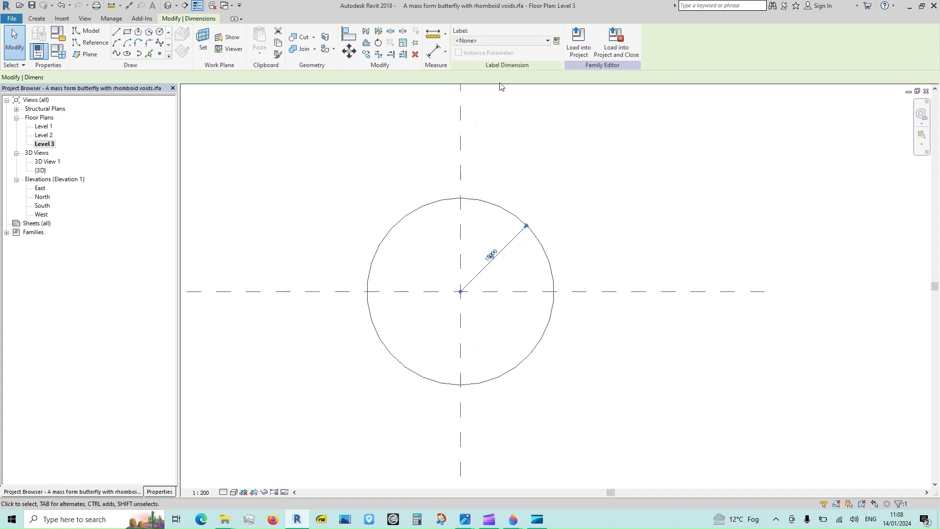
left_click(556, 40)
type("radius upper")
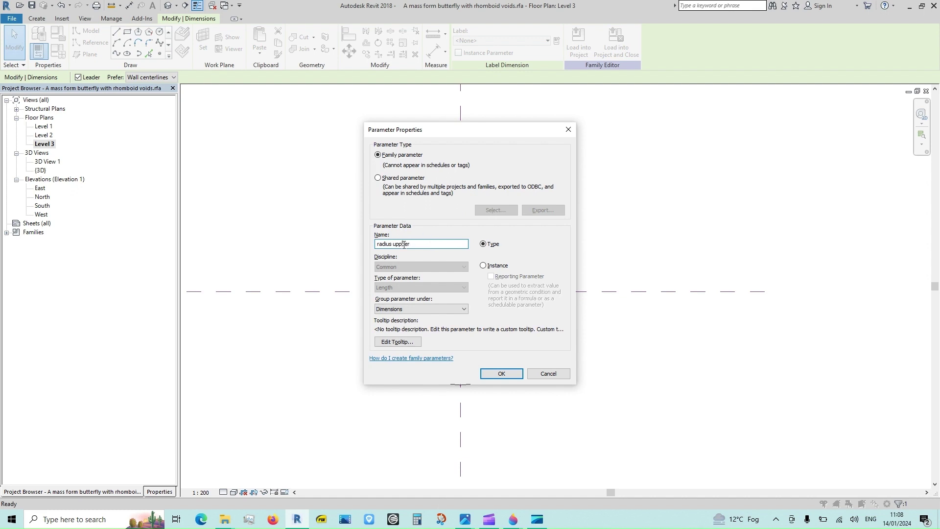
left_click(502, 373)
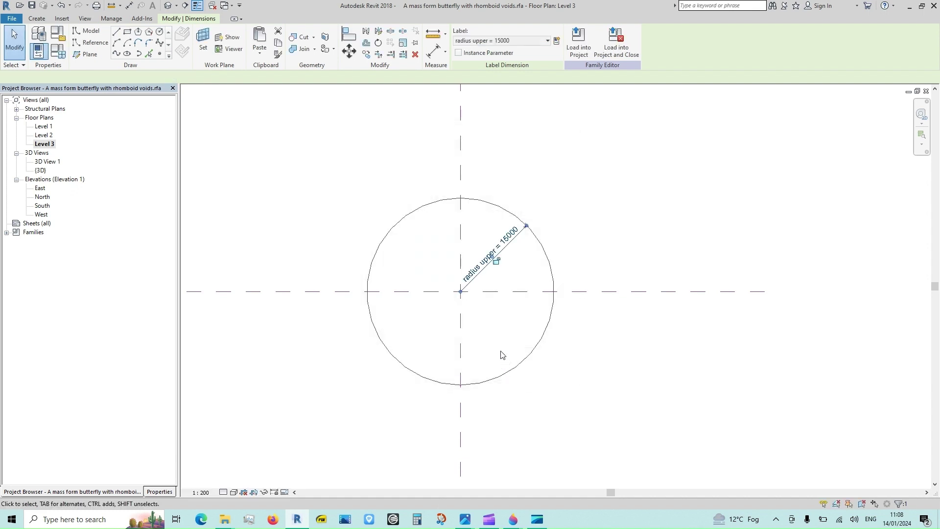
Step: Turn on the centre mark of the Level 3 circle and convert the circle to a reference line
left_click(425, 380)
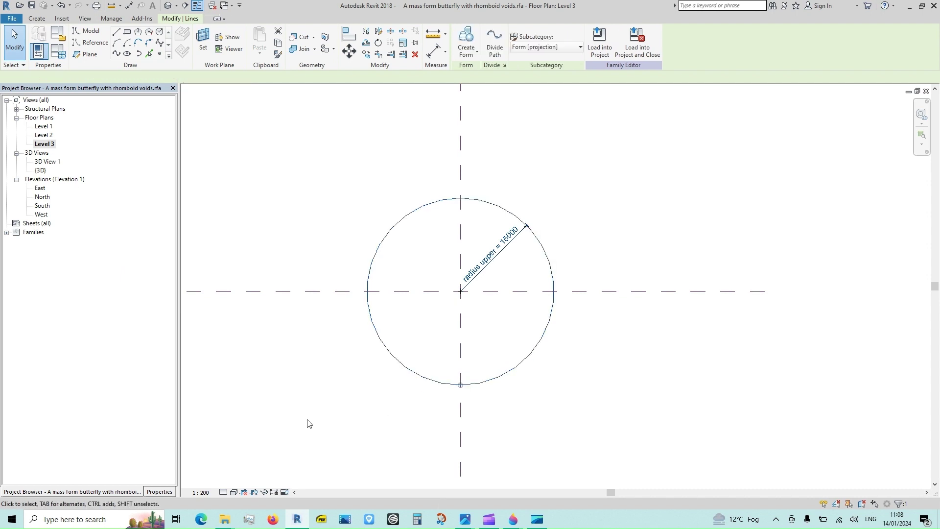
left_click(162, 491)
left_click(92, 236)
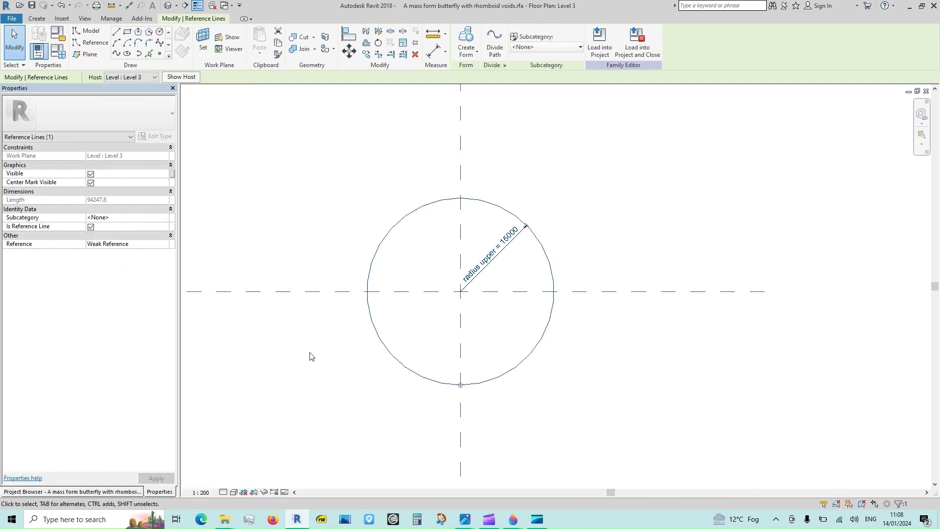
Step: Align the Level 3 circle's centre with the vertical and horizontal reference planes and lock both alignments
left_click(348, 35)
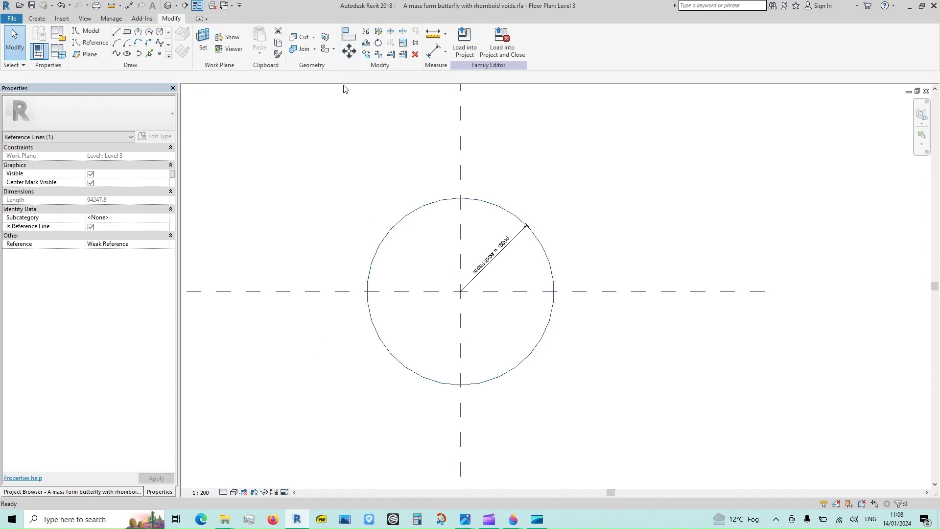
left_click(461, 293)
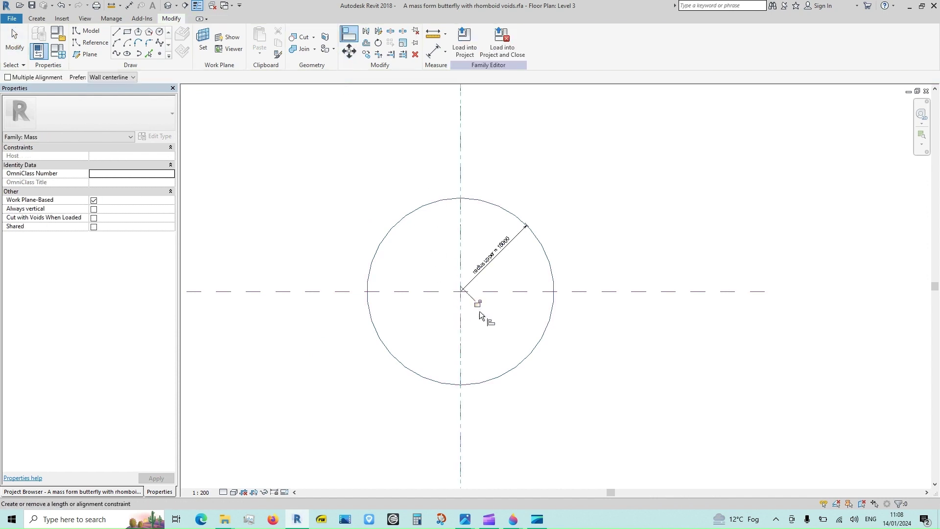
left_click(424, 295)
left_click(462, 293)
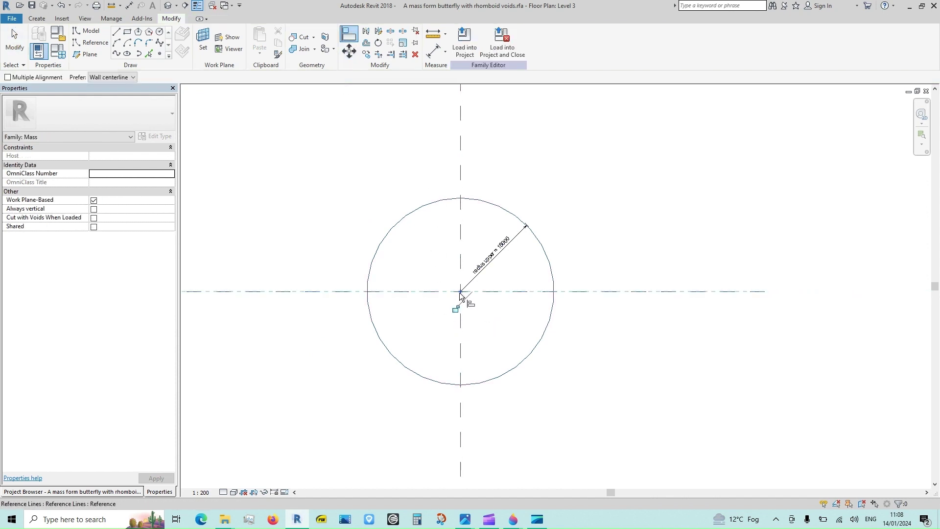
left_click(454, 309)
left_click(13, 51)
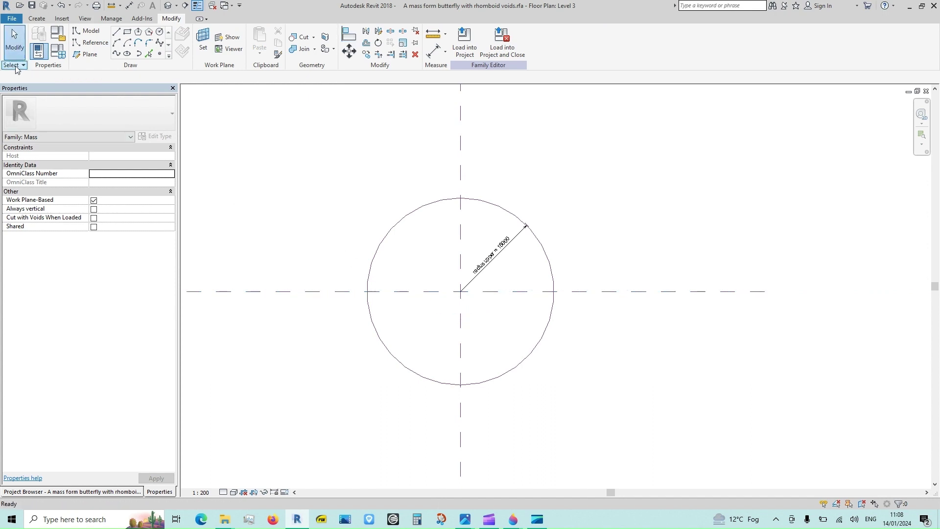
Step: In the family types, set radius lower to 16000 and radius upper to 7000 and apply the values
left_click(58, 50)
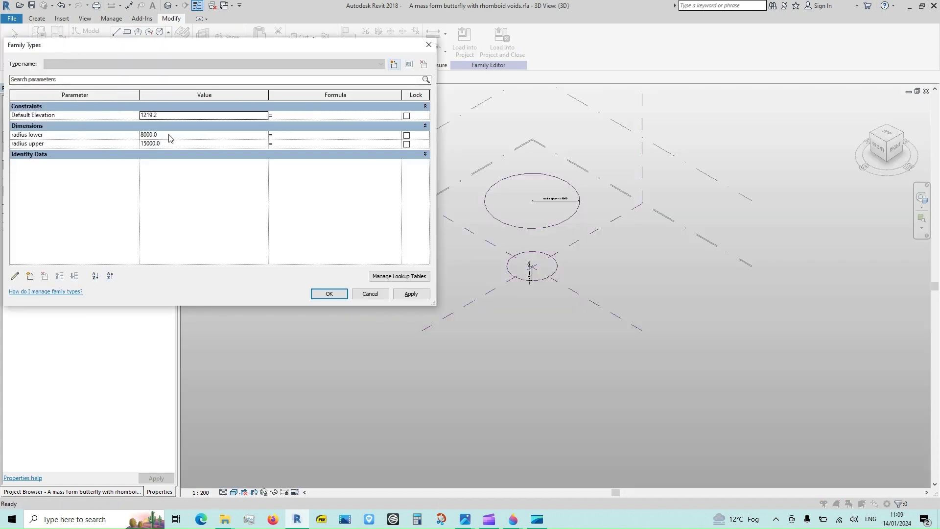
left_click(169, 135)
type("16")
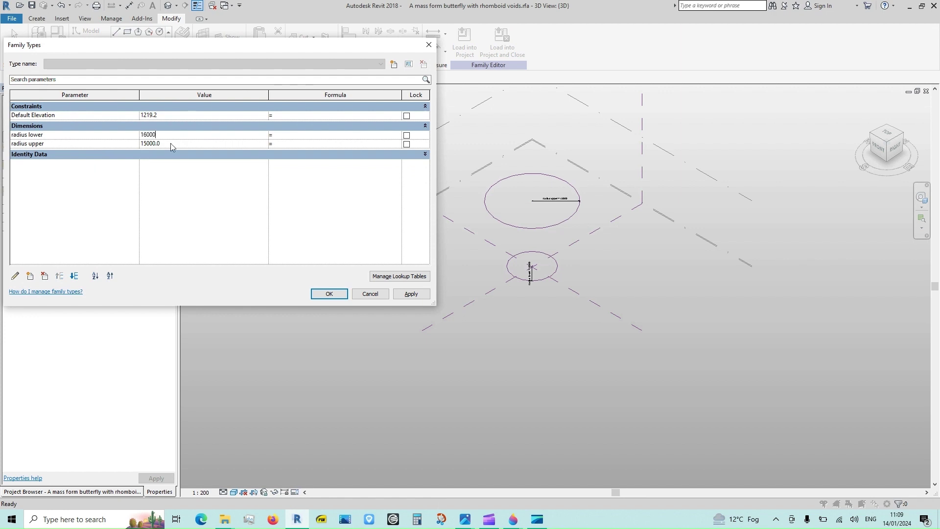
left_click(172, 144)
left_click(423, 295)
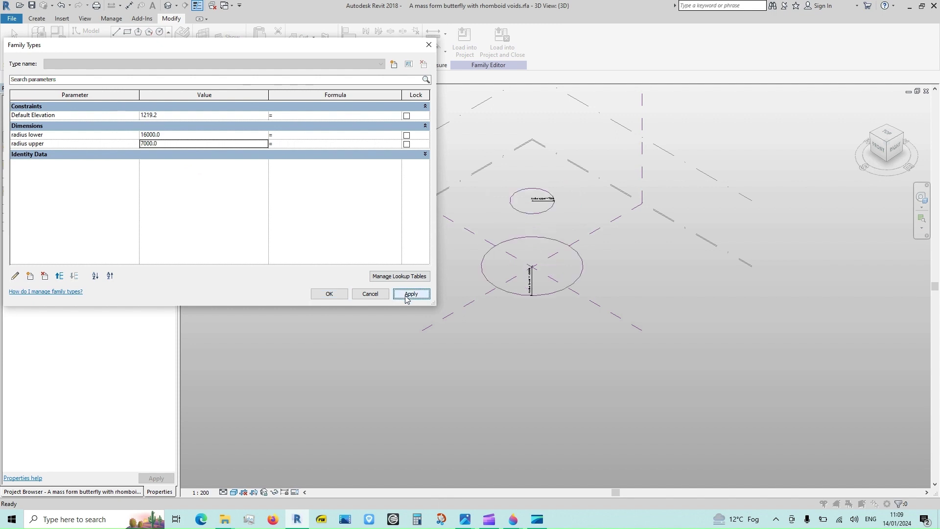
Step: Close the family types and set the project length units to meters with two decimal places
left_click(329, 294)
key("Escape")
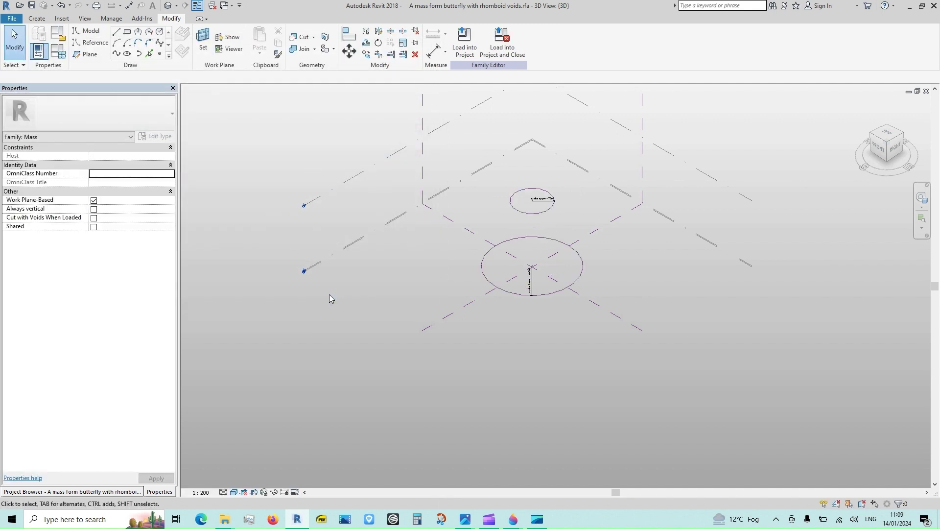
key("u")
key("n")
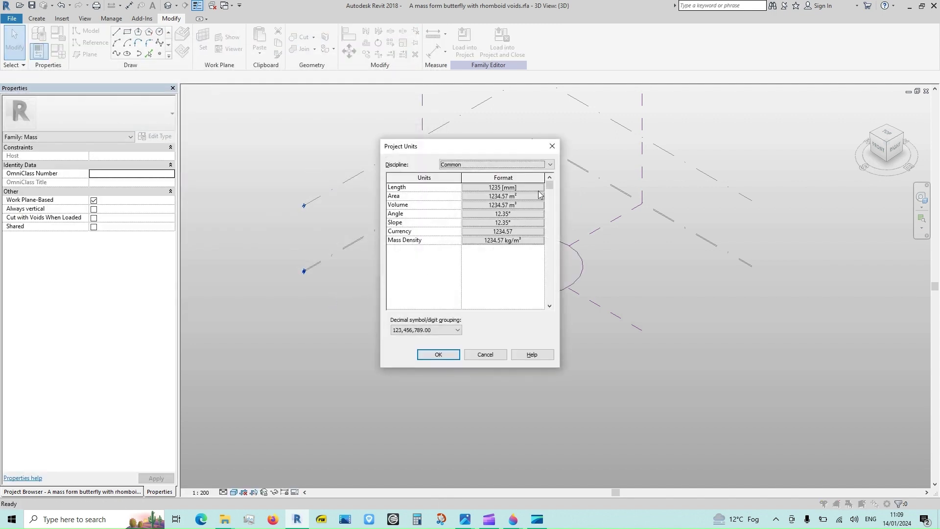
left_click(539, 188)
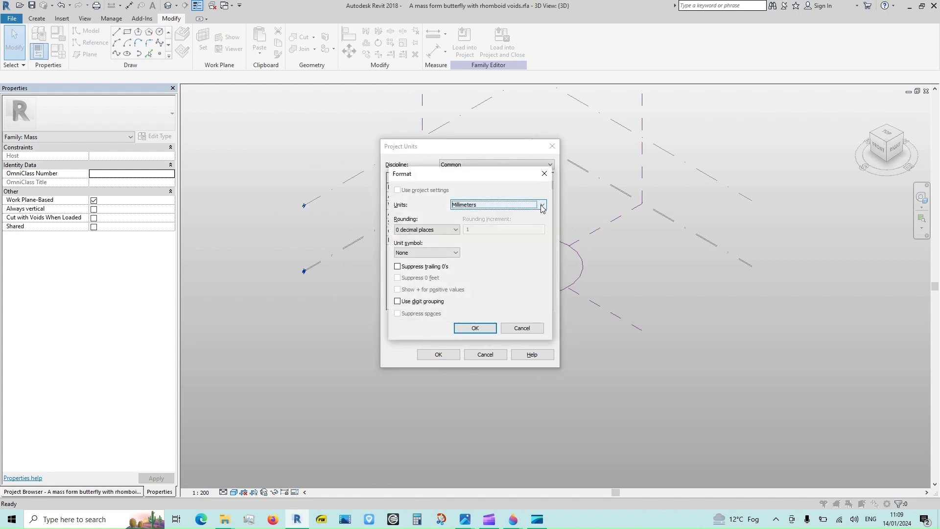
left_click(540, 205)
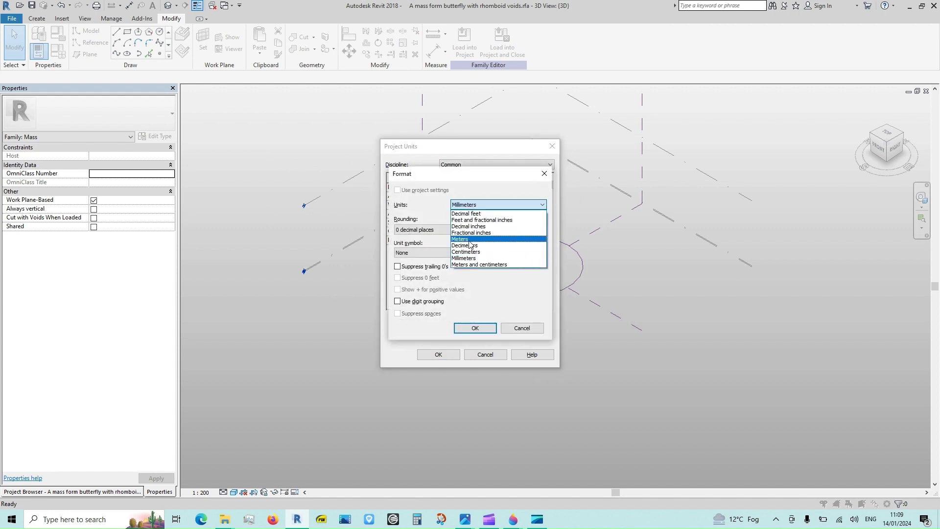
left_click(460, 239)
left_click(456, 230)
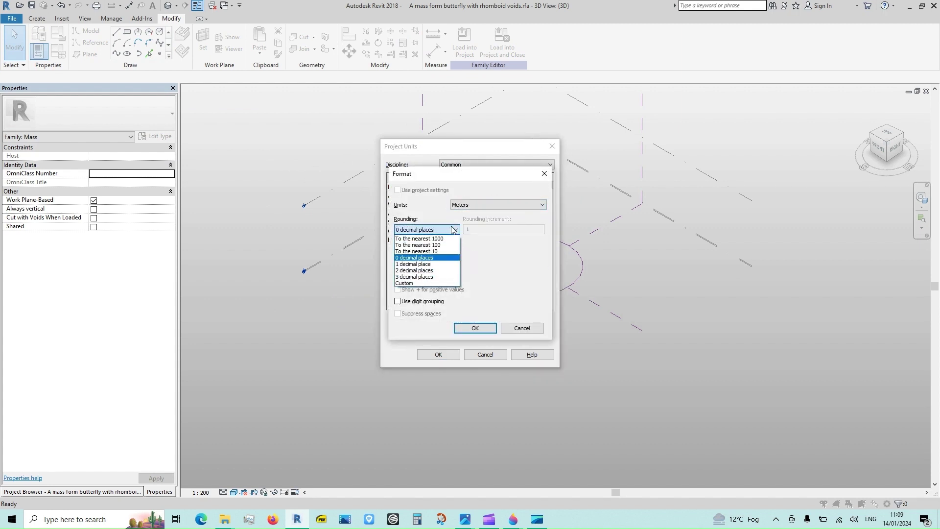
left_click(431, 277)
left_click(475, 328)
left_click(439, 354)
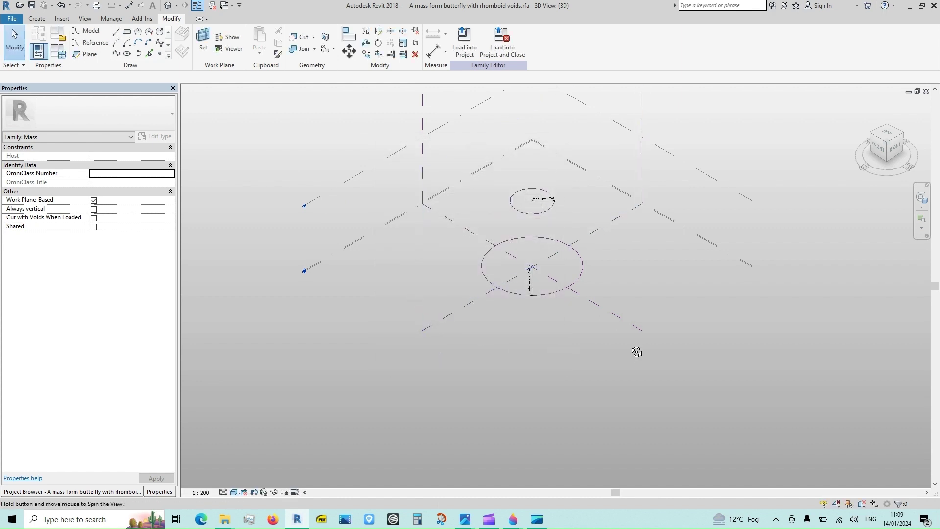
Step: Create a solid form from the lower Level 2 reference circle and the upper Level 3 reference circle
middle_click_drag(636, 351, 686, 313, "shift")
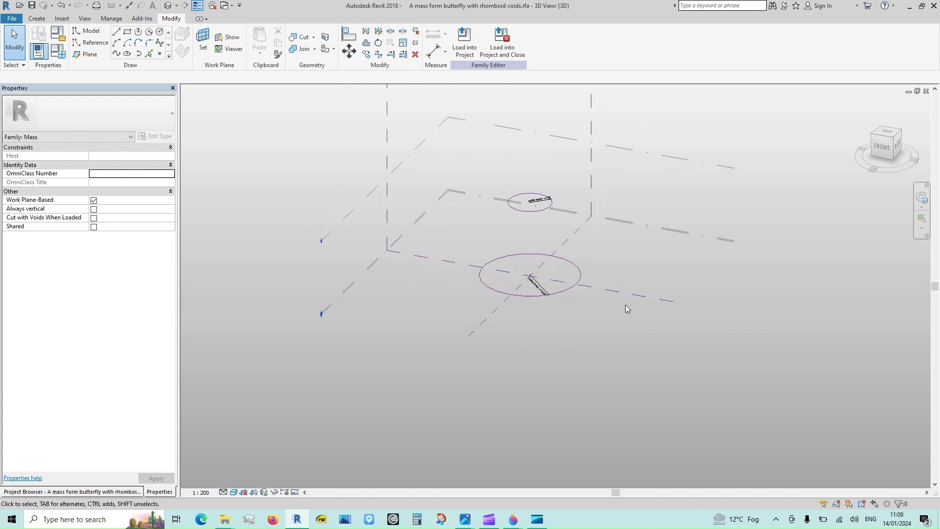
left_click(570, 289)
left_click(543, 210, "ctrl")
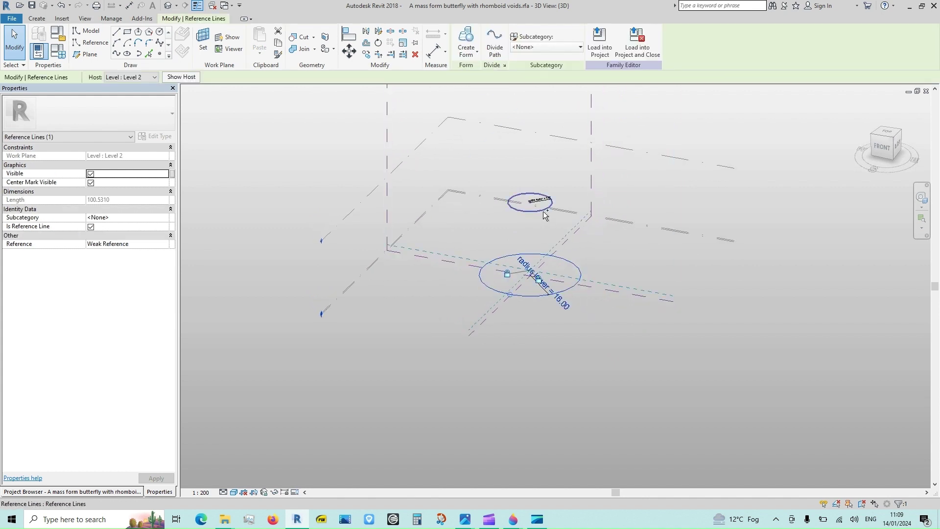
left_click(468, 39)
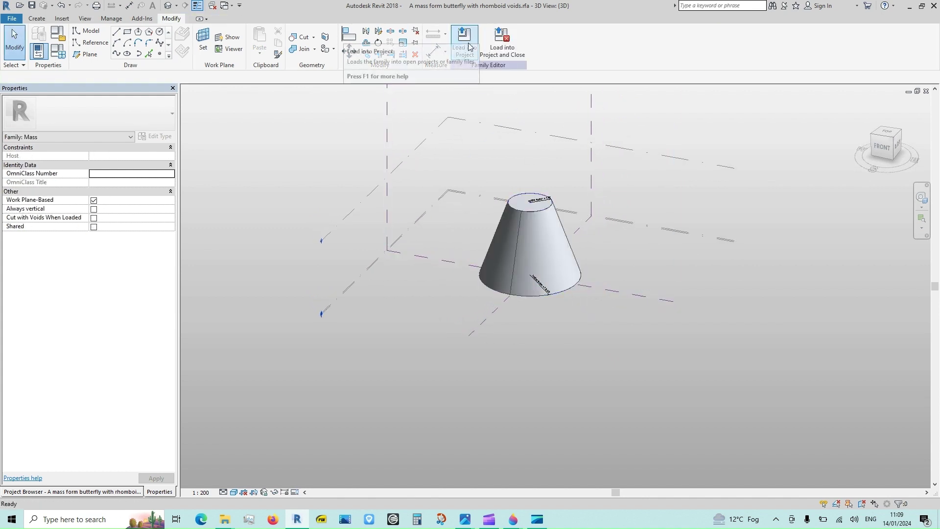
Step: Inspect the tapered form from the side, view the reference picture of the building in Paint 3D and return to Revit
middle_click_drag(767, 307, 663, 242, "shift")
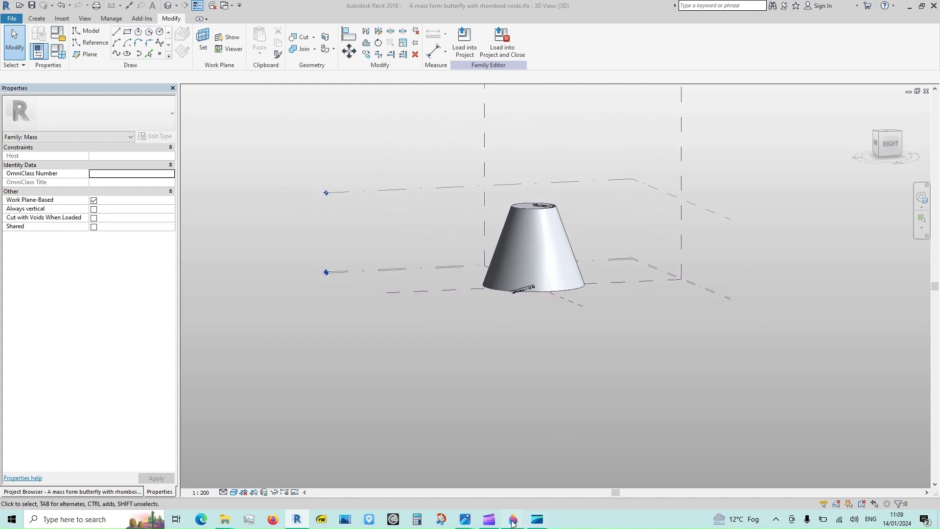
mouse_move(513, 519)
left_click(530, 489)
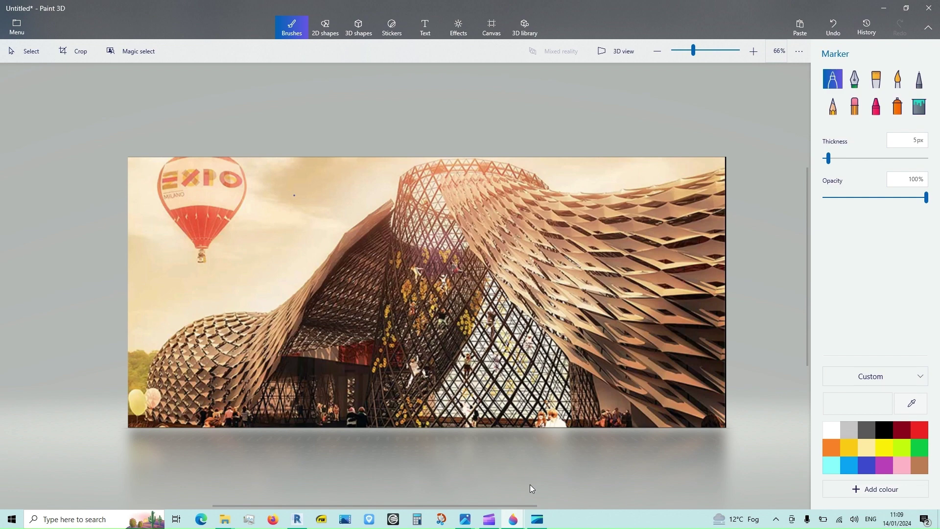
left_click(299, 522)
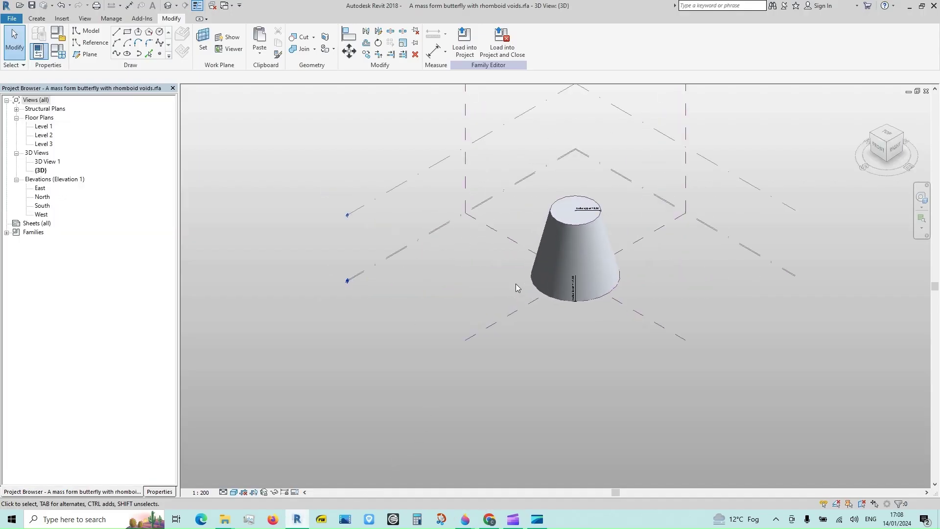
Step: In the Level 1 floor plan, draw two vertical reference planes, about 27 m left and 23 m right of the centre plane
double_click(47, 128)
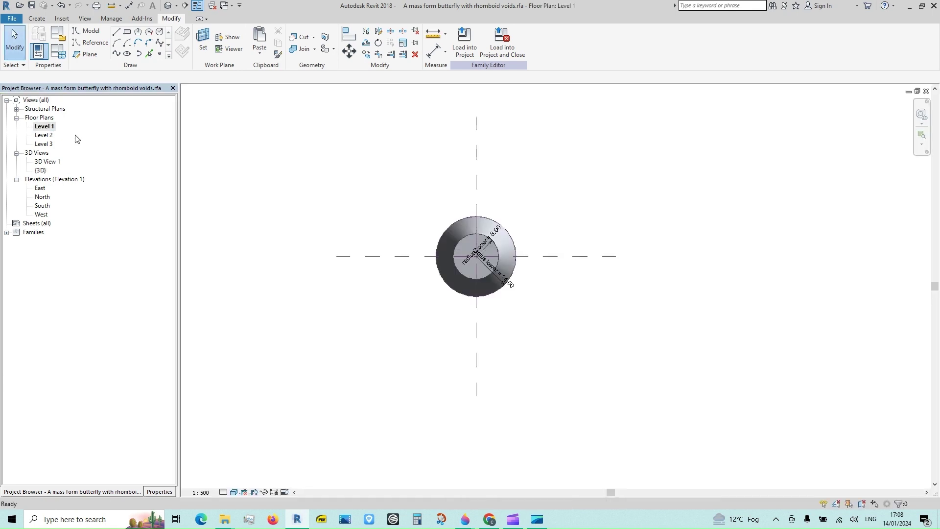
left_click(100, 56)
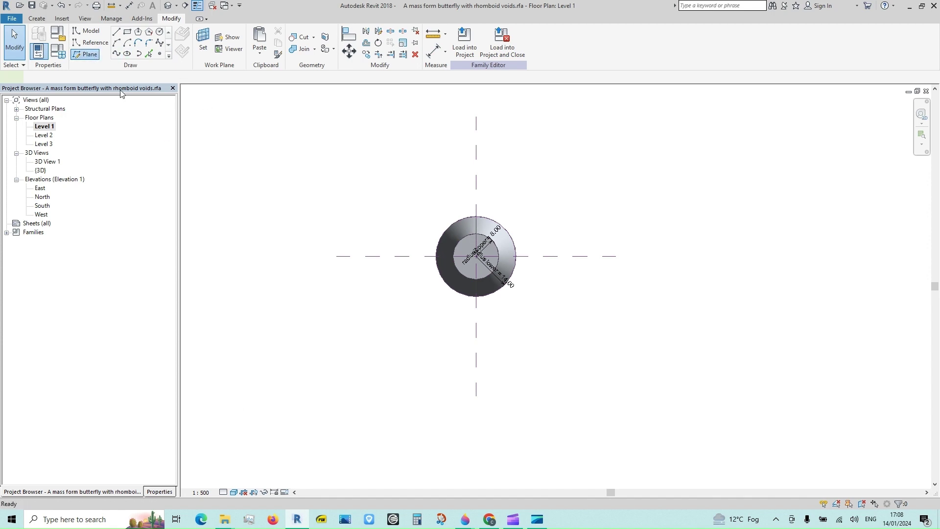
left_click(398, 126)
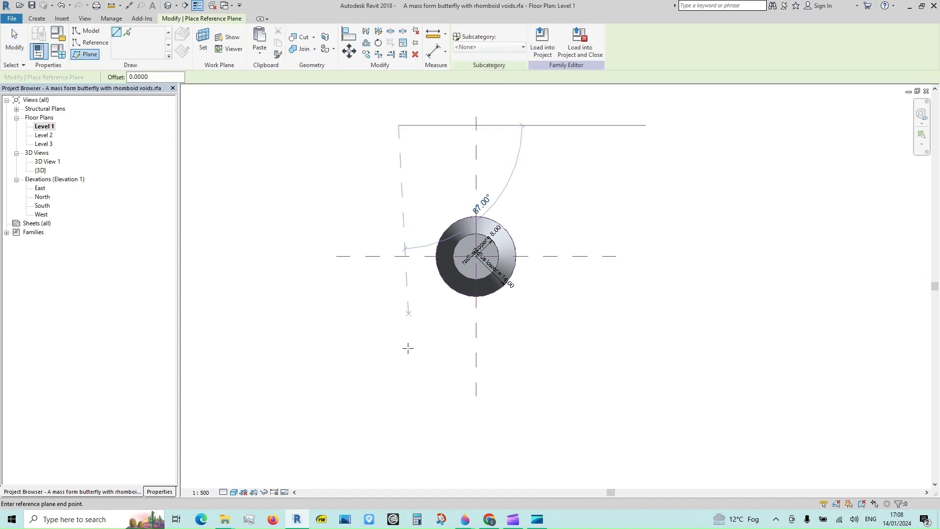
left_click(398, 398)
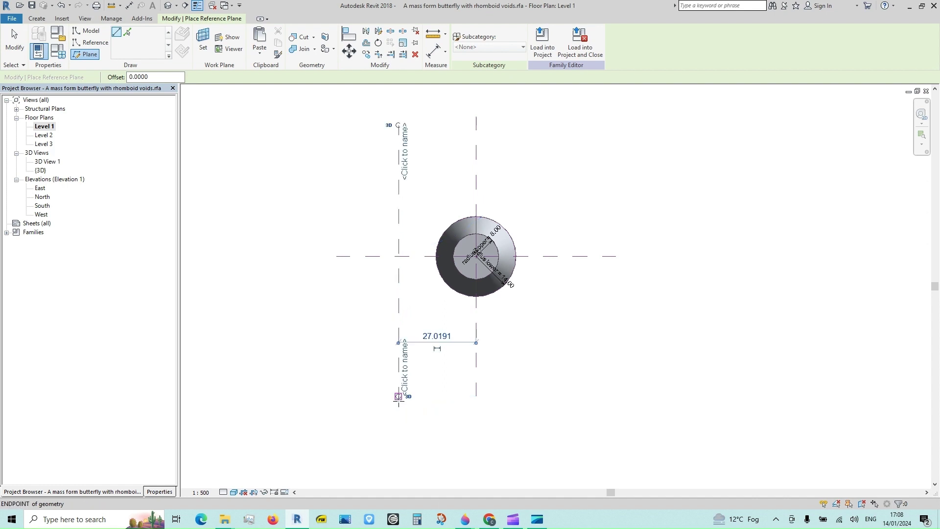
left_click(89, 55)
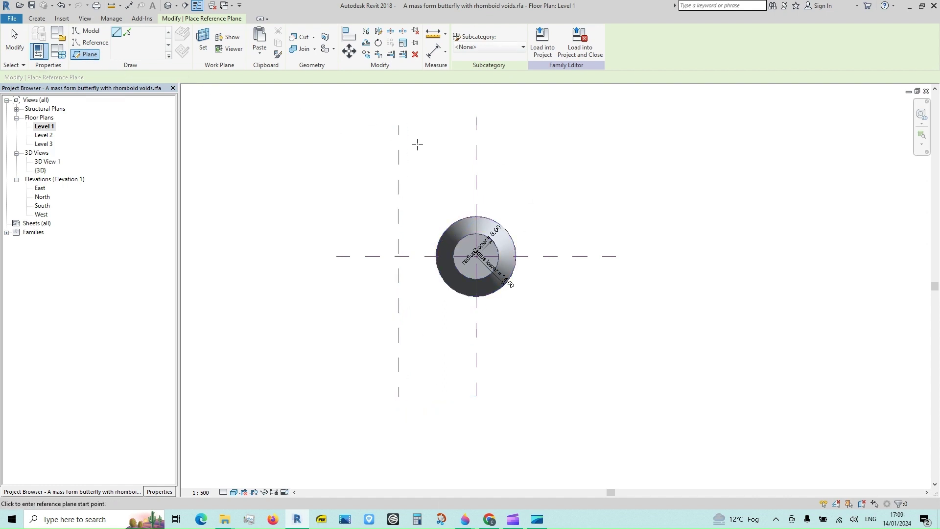
left_click(541, 126)
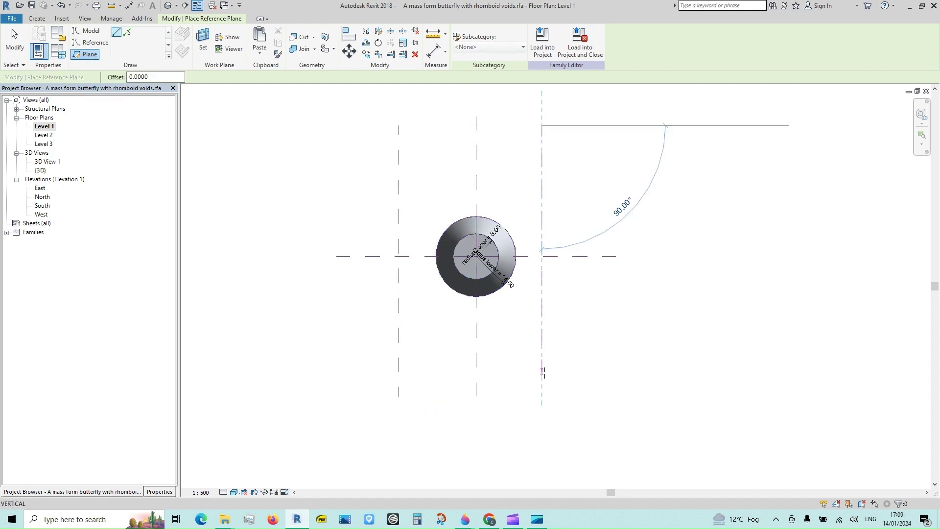
left_click(542, 397)
Step: Dimension the left, centre and right vertical reference planes in one string and make the spacing equal
key("d")
key("i")
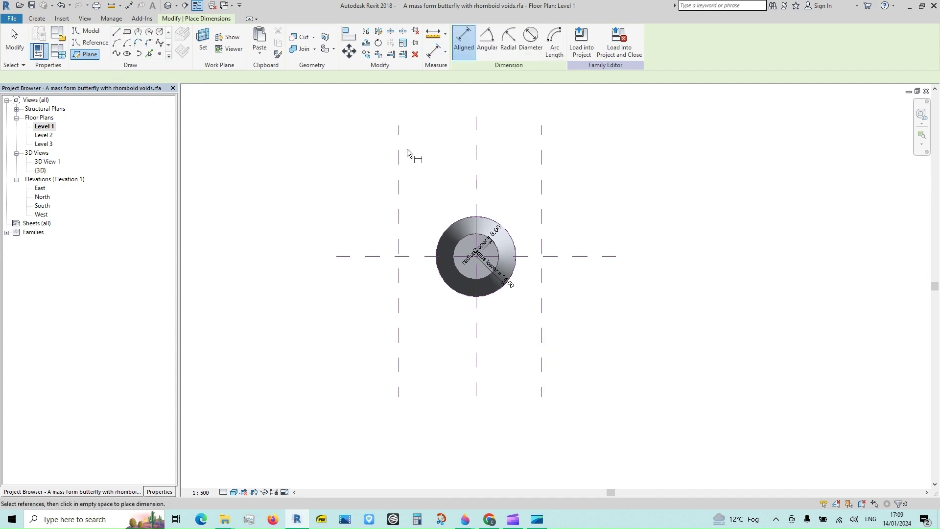
left_click(400, 156)
left_click(476, 156)
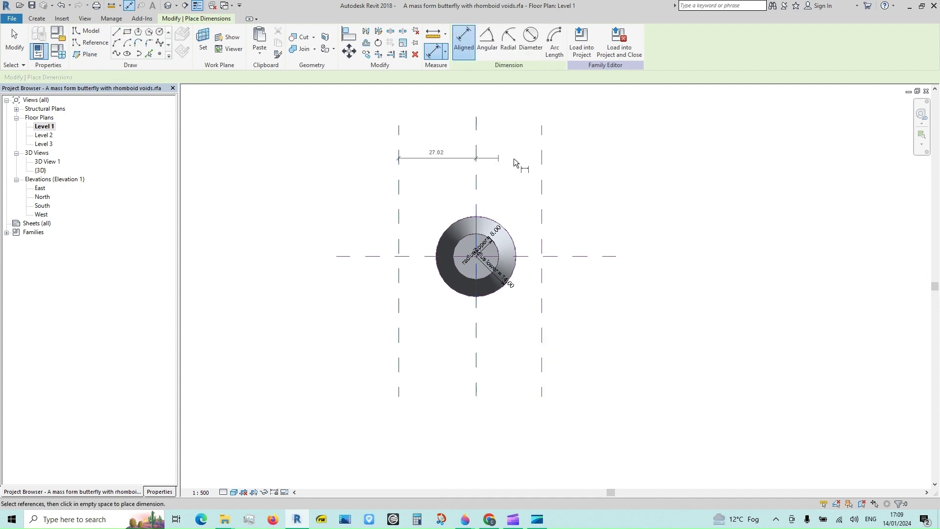
left_click(542, 155)
left_click(595, 149)
left_click(474, 133)
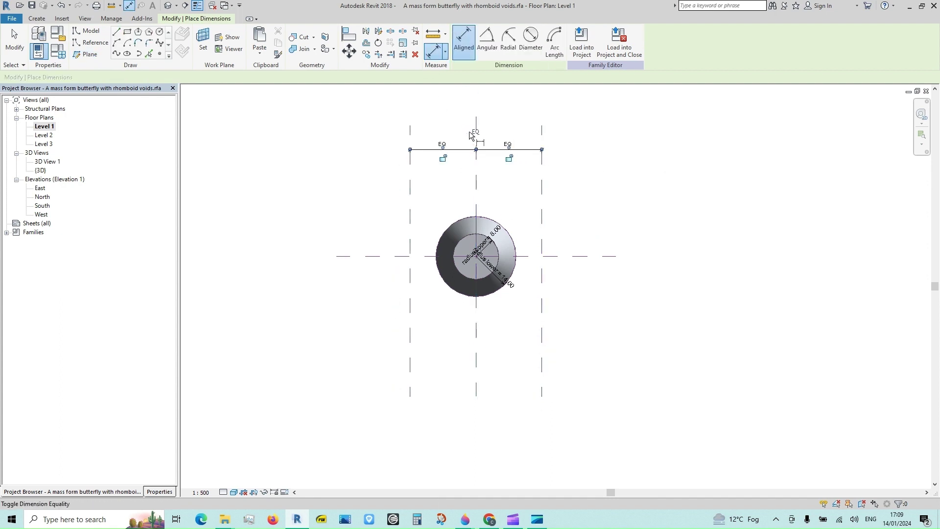
key("Escape")
key("Escape")
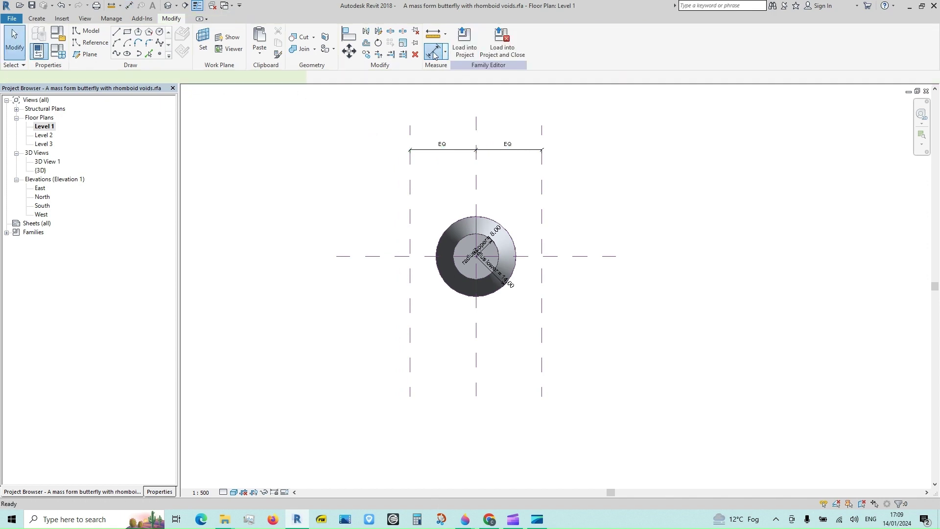
Step: Add an aligned dimension between the centre plane and the left reference plane, above the equality dimension
left_click(434, 51)
left_click(476, 128)
left_click(410, 133)
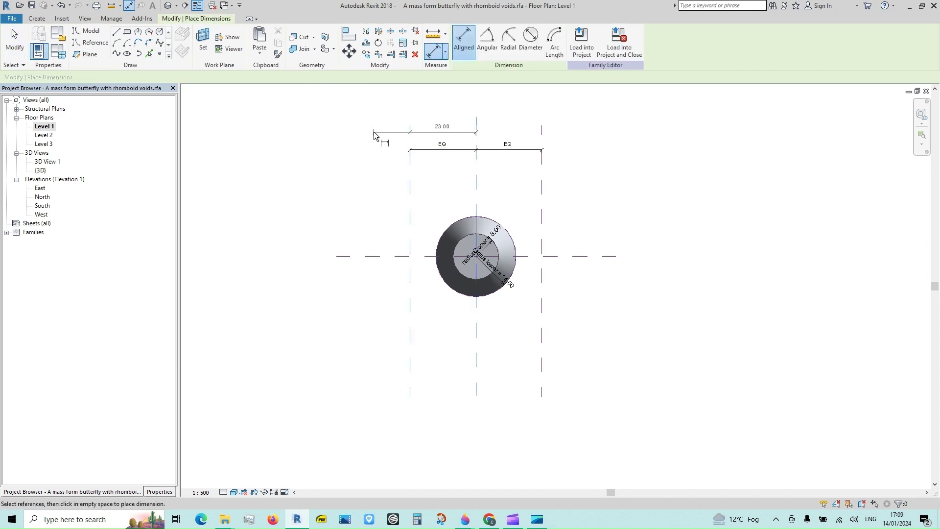
left_click(373, 136)
key("Escape")
key("Escape")
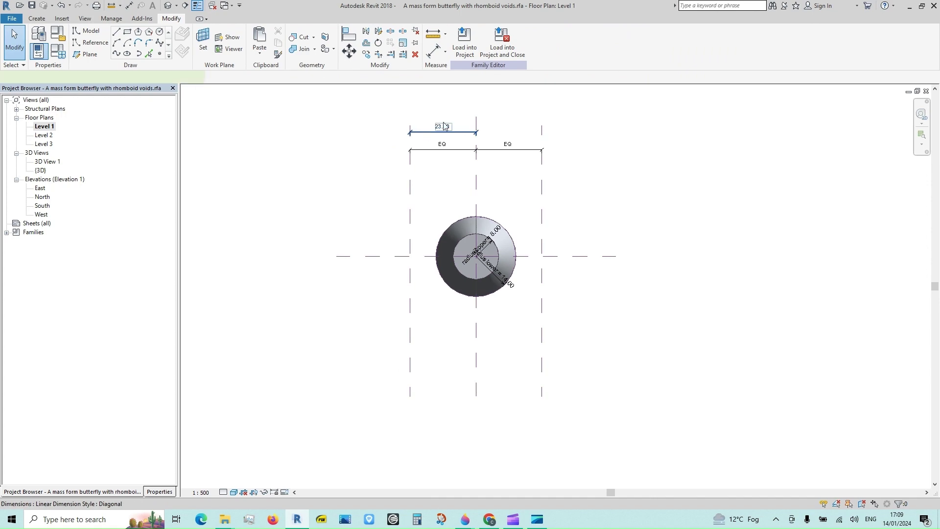
Step: Label the dimension between the left and centre planes with a new type parameter named "d1"
left_click(445, 126)
left_click(556, 41)
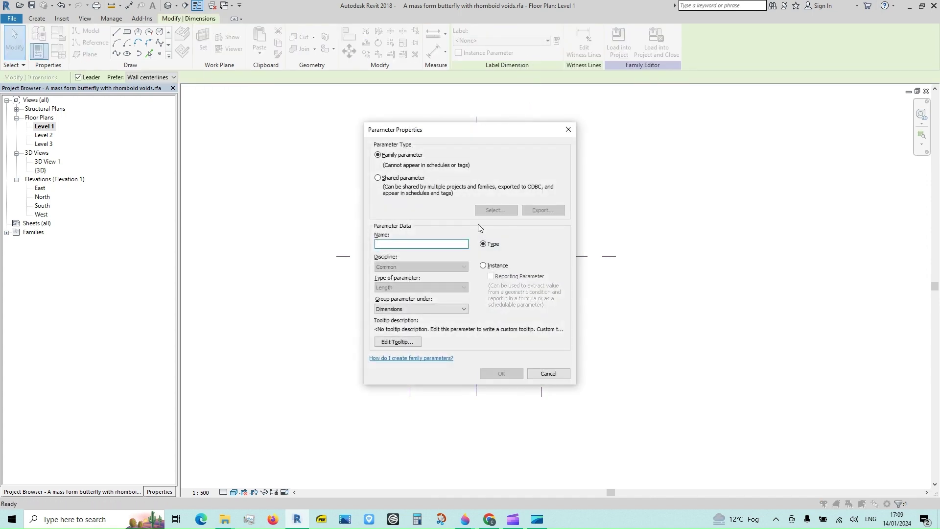
key("Escape")
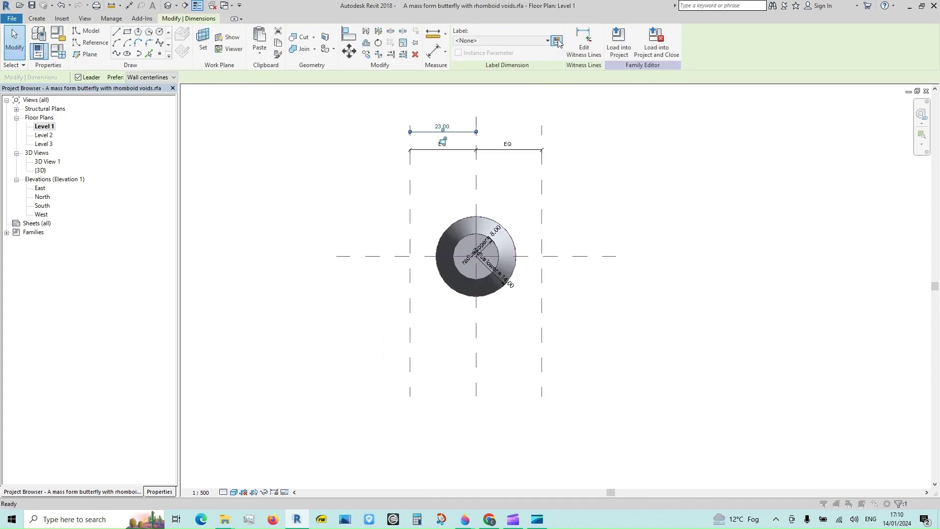
left_click(557, 40)
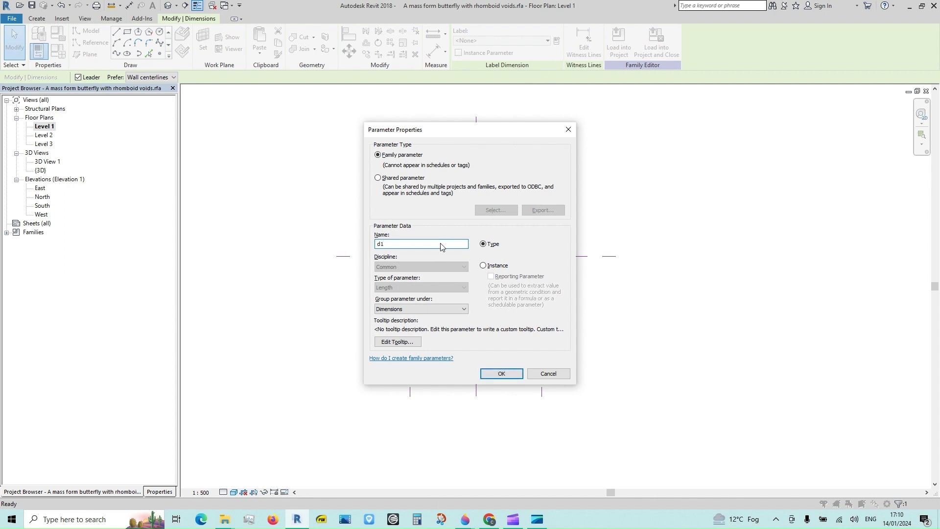
left_click(501, 374)
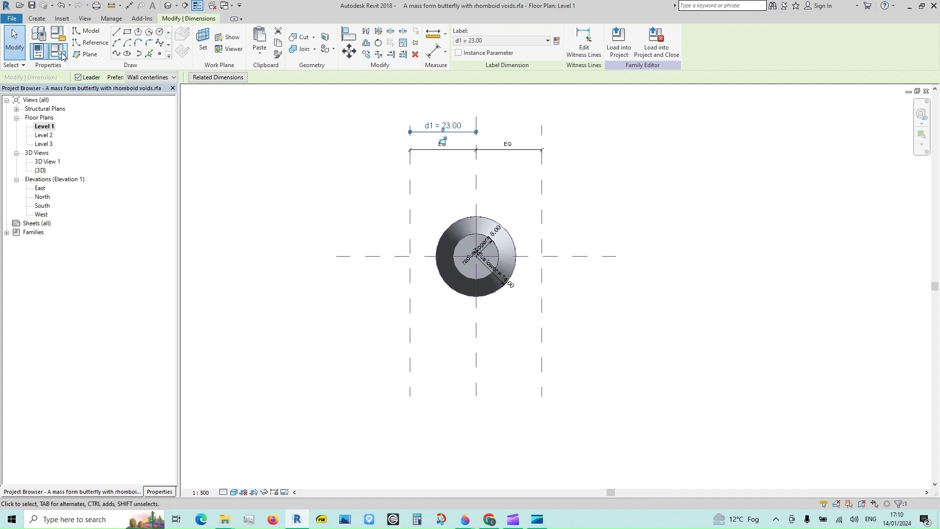
Step: Draw two outer vertical reference planes, about 29 m left and 31 m right of the centre plane
left_click(89, 54)
left_click(393, 117)
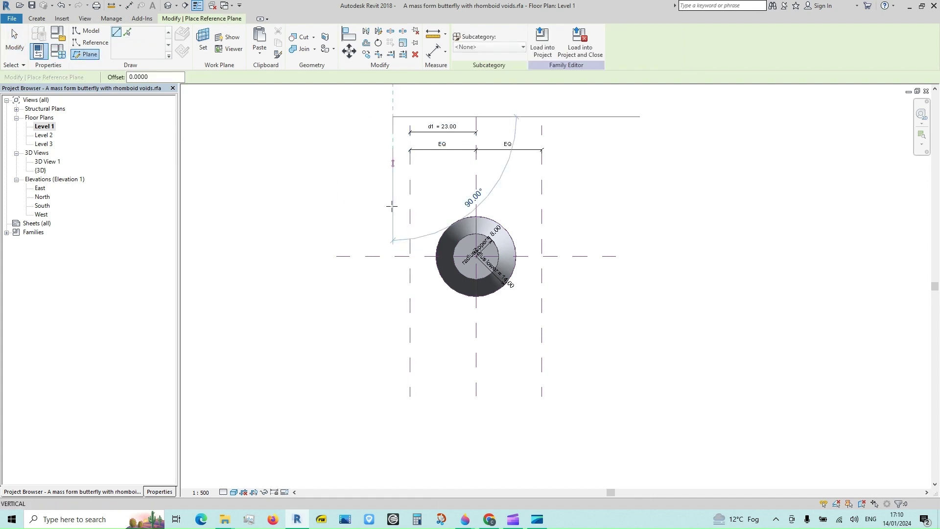
left_click(393, 396)
left_click(566, 132)
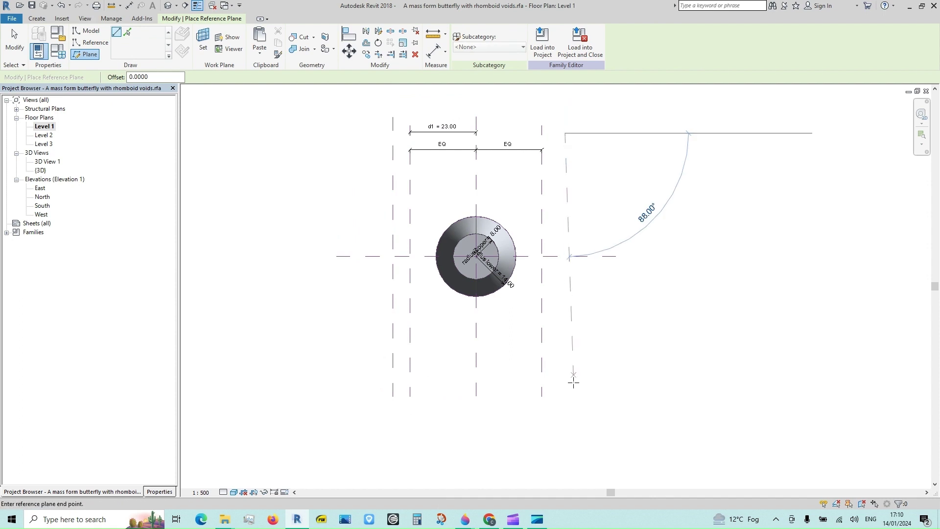
left_click(565, 402)
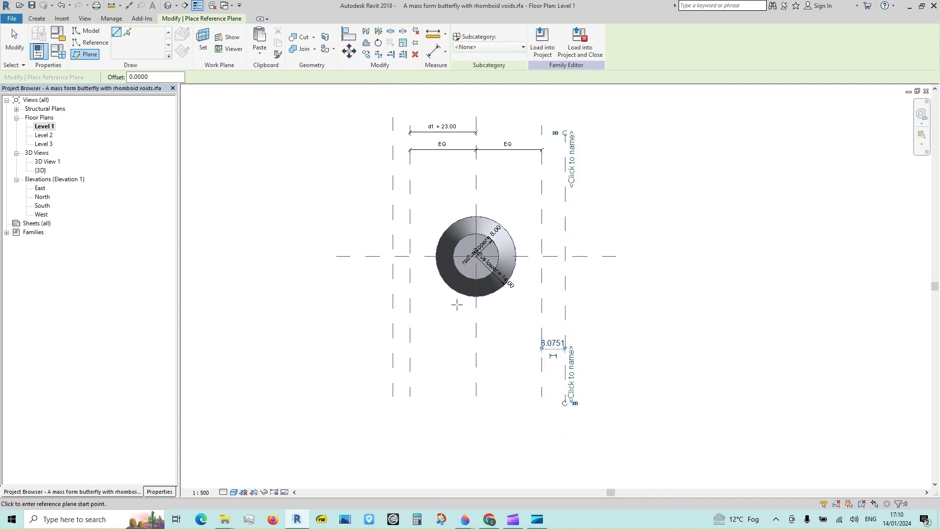
Step: Dimension the two outer reference planes through the centre plane in one string and make the spacing equal
key("d")
key("i")
left_click(394, 187)
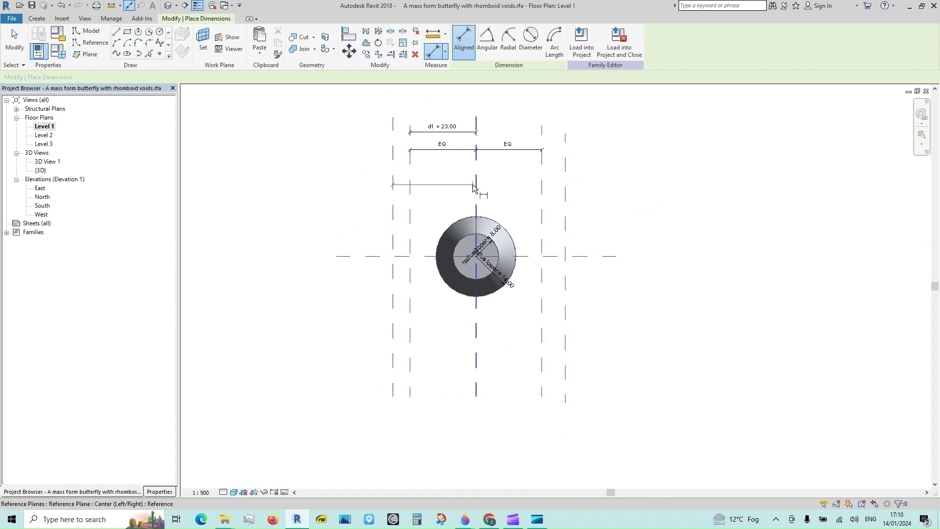
left_click(476, 187)
left_click(566, 186)
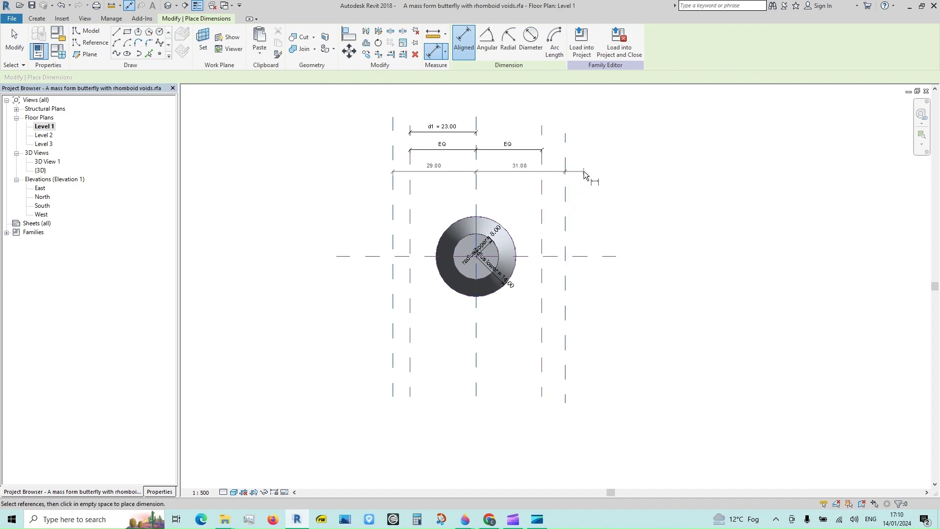
left_click(584, 171)
left_click(477, 154)
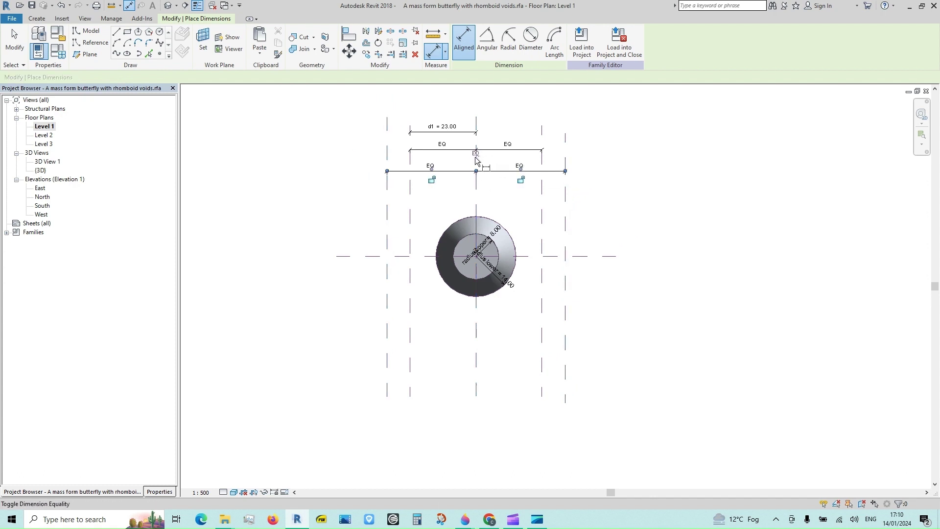
Step: Dimension from the centre plane to the outermost left reference plane and label it with a new type parameter named "d2"
left_click(471, 192)
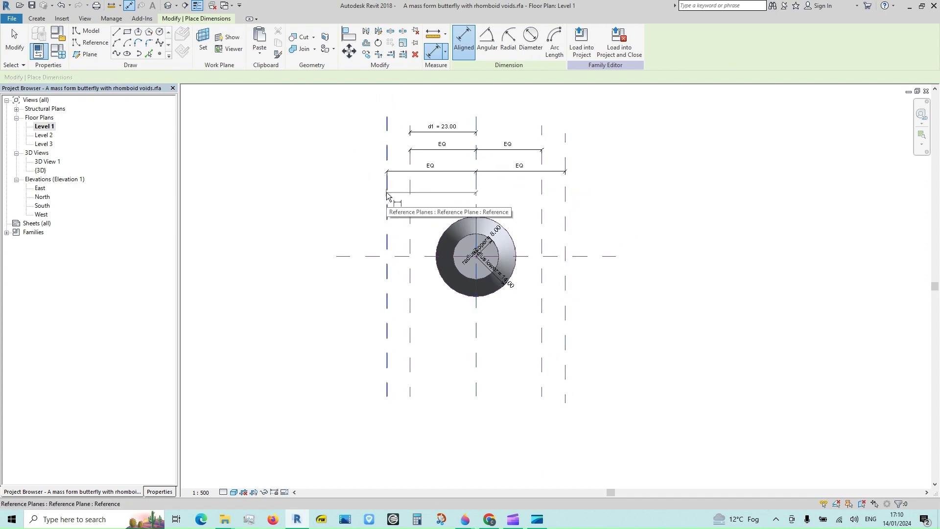
left_click(388, 193)
left_click(353, 116)
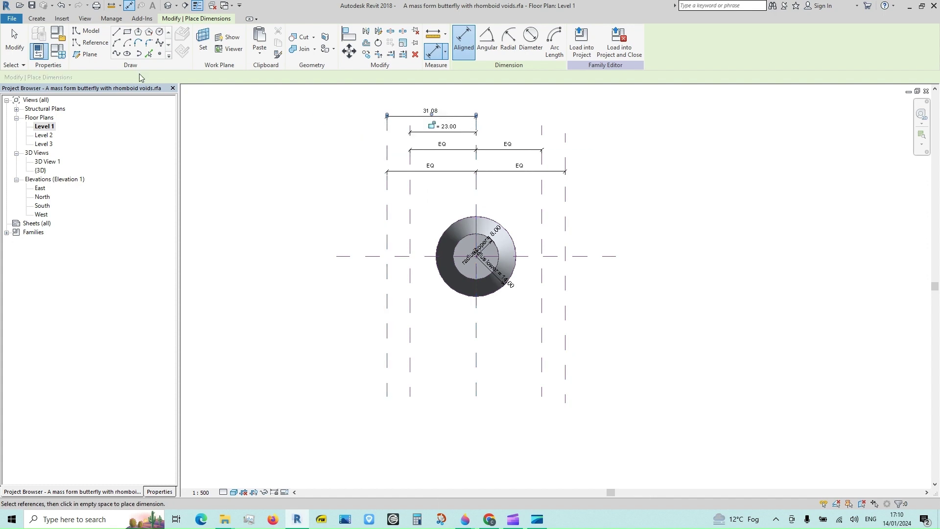
left_click(14, 43)
left_click(557, 41)
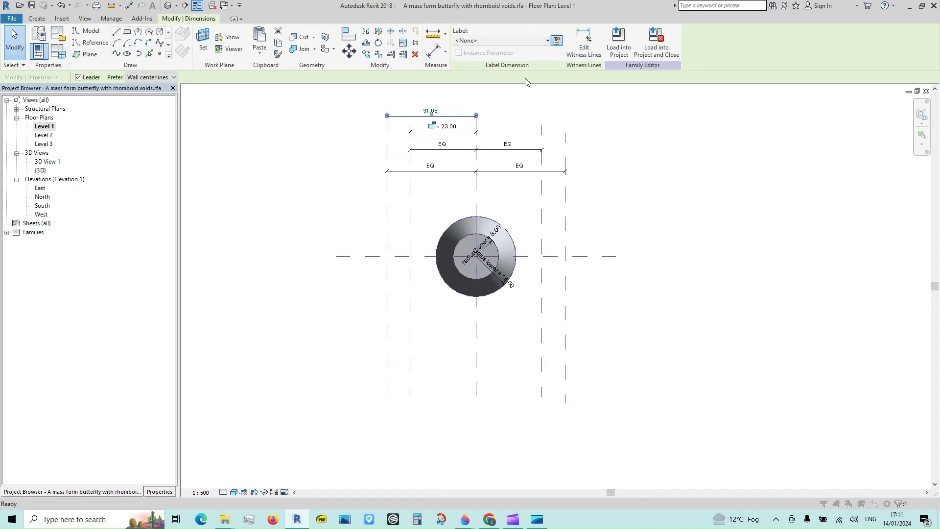
type("d2")
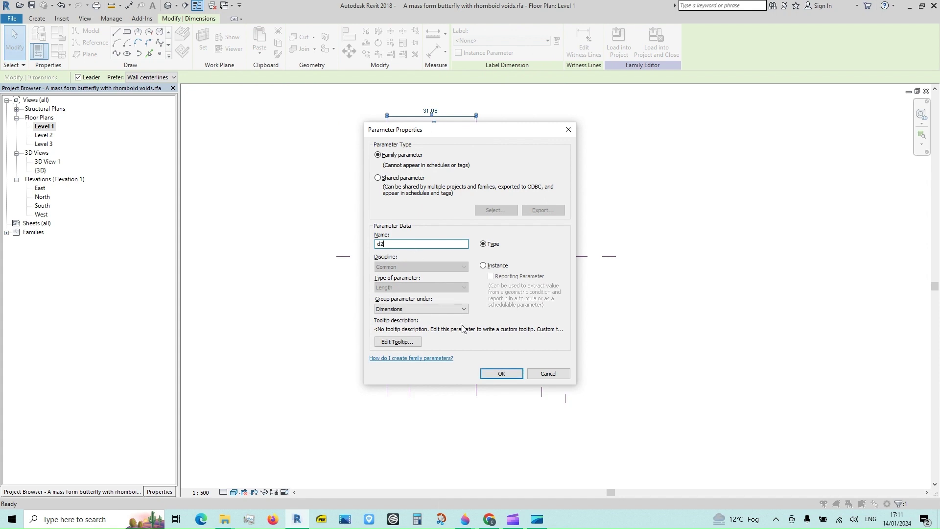
left_click(501, 374)
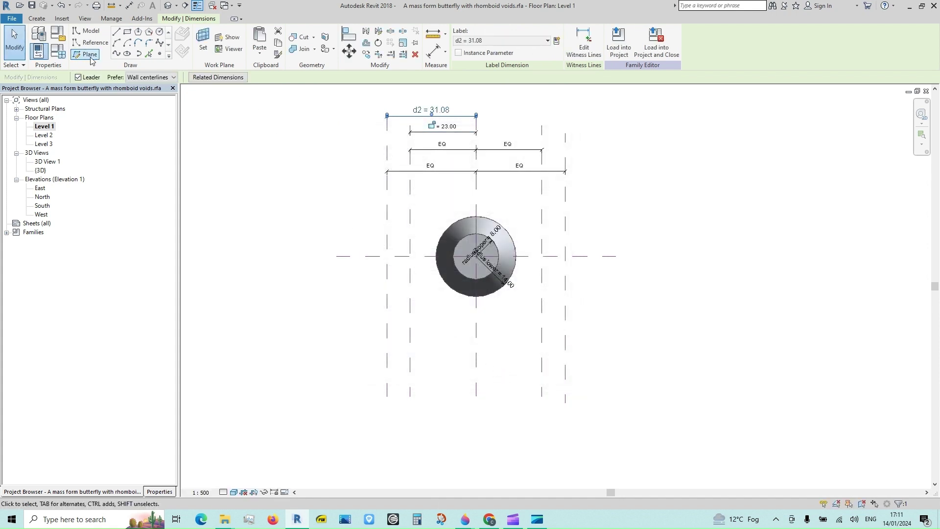
Step: Draw two more vertical reference planes outside the existing ones, about 39 m left and 41 m right of the centre plane
key("r")
key("p")
left_click(364, 116)
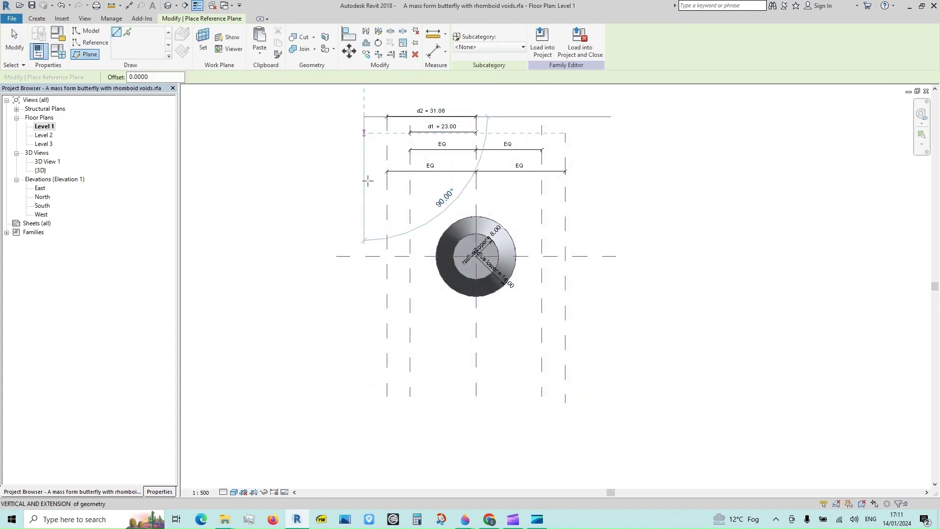
left_click(364, 397)
left_click(594, 124)
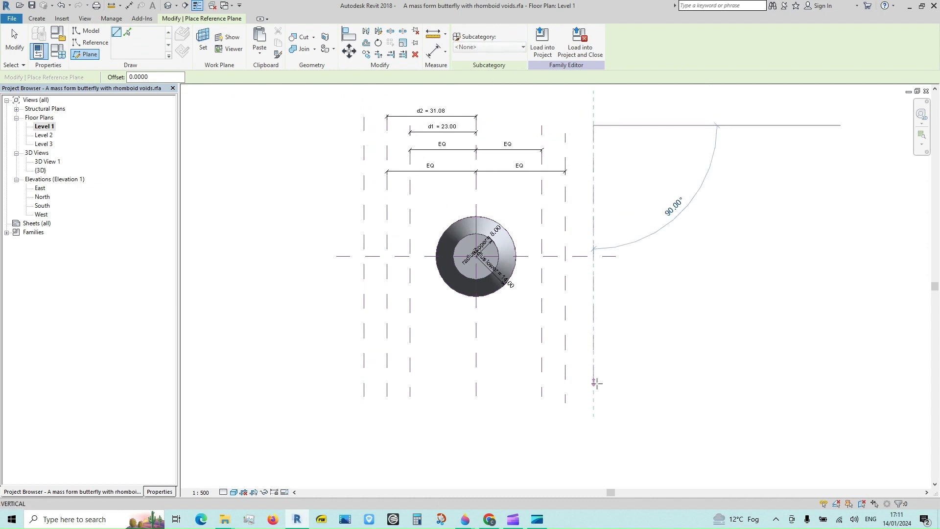
left_click(596, 390)
Step: Dimension the two new outermost reference planes through the centre plane in one string and make the spacing equal
key("d")
key("i")
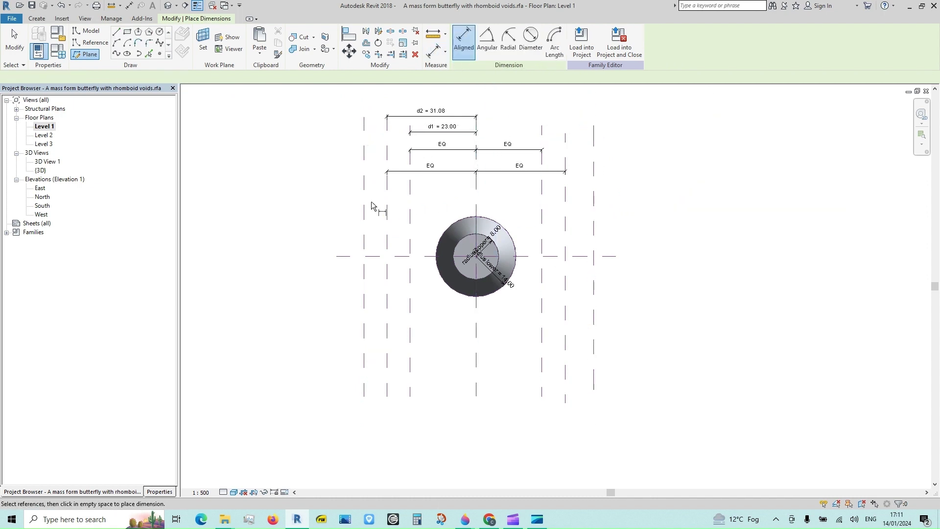
left_click(365, 212)
left_click(475, 188)
left_click(594, 204)
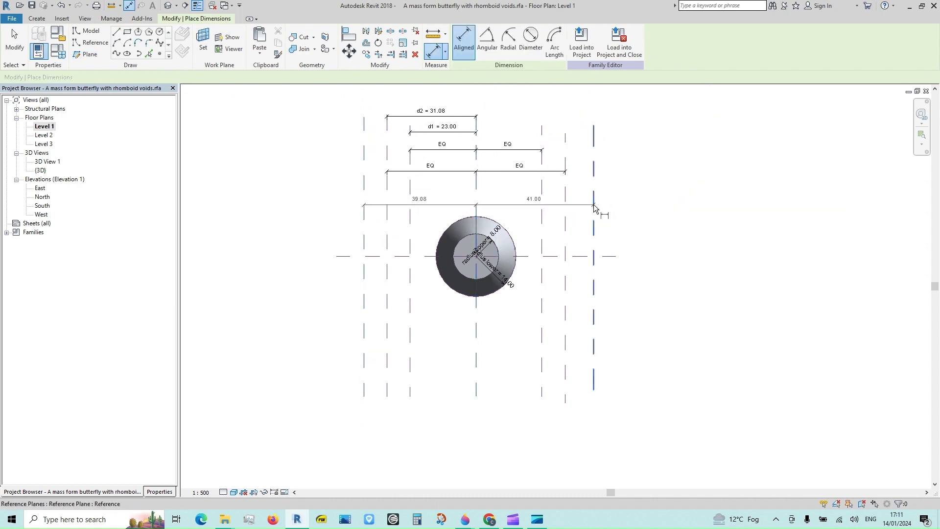
left_click(622, 195)
left_click(476, 177)
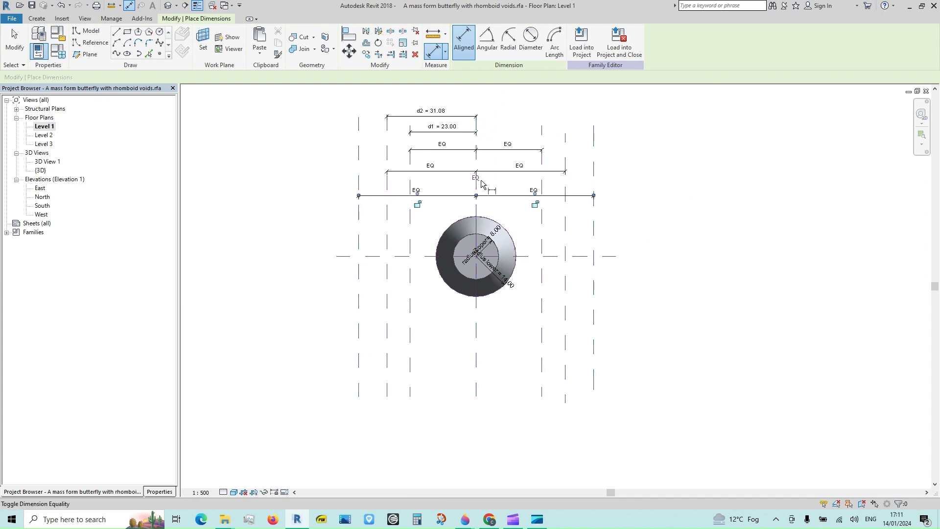
Step: Dimension from the centre plane to the new outermost left reference plane and label it with a new type parameter named "d3"
left_click(477, 145)
left_click(360, 132)
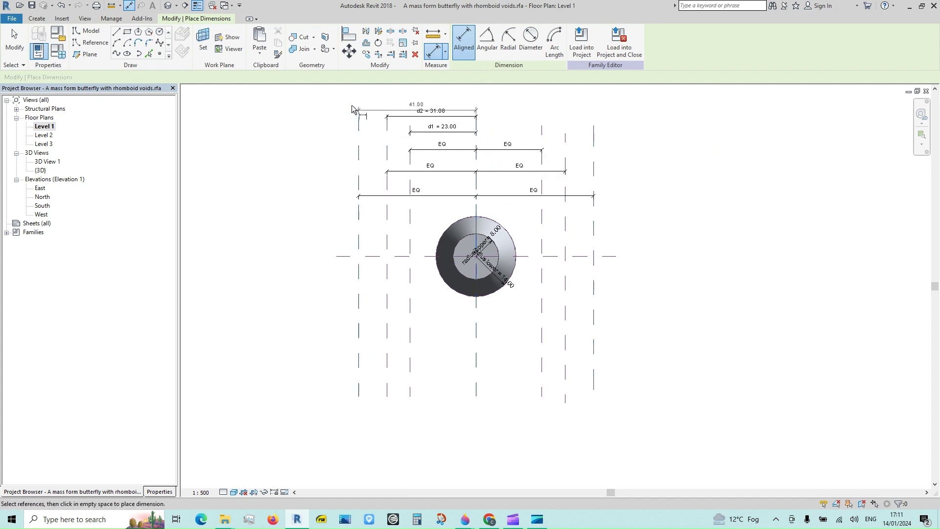
left_click(337, 99)
key("Escape")
key("Escape")
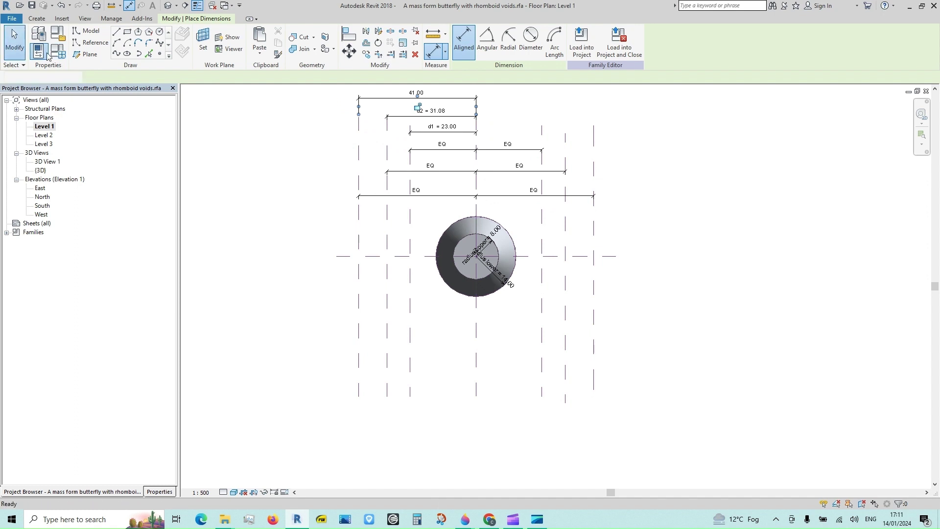
left_click(376, 103)
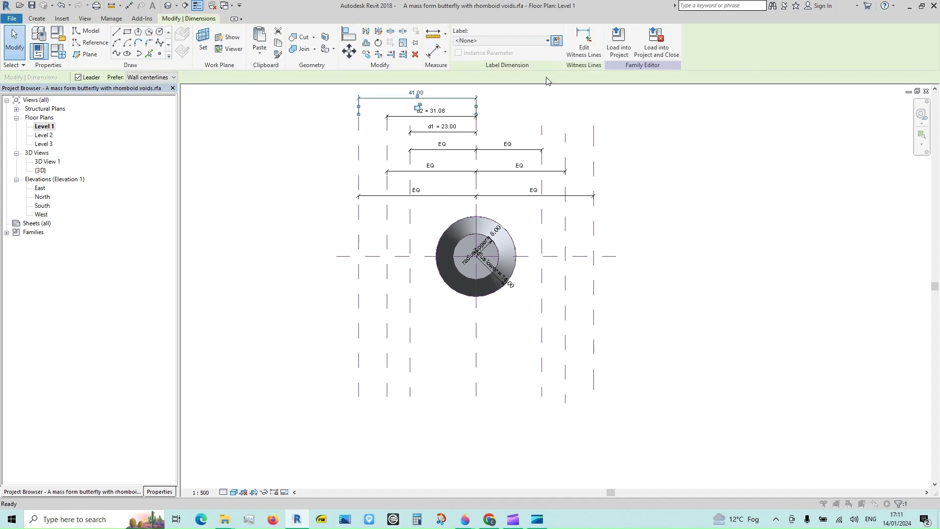
left_click(557, 40)
type("d3")
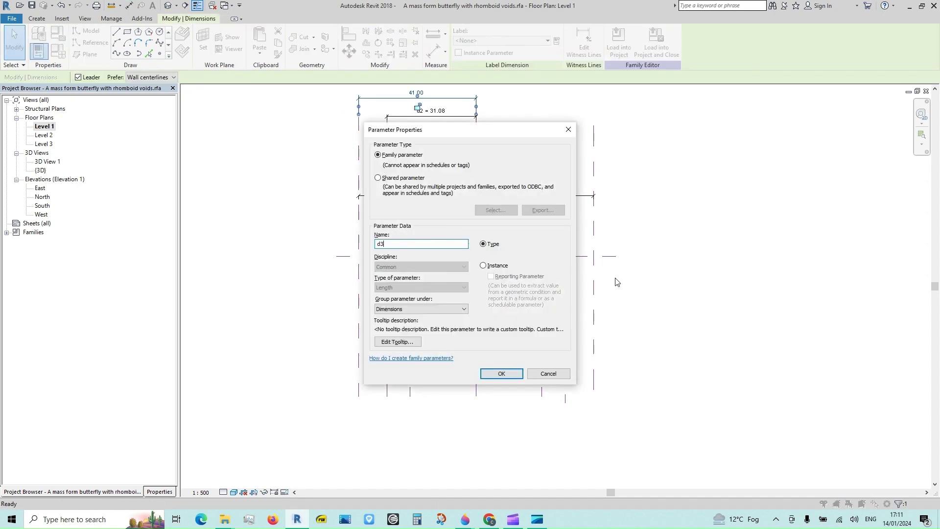
left_click(502, 373)
left_click(734, 317)
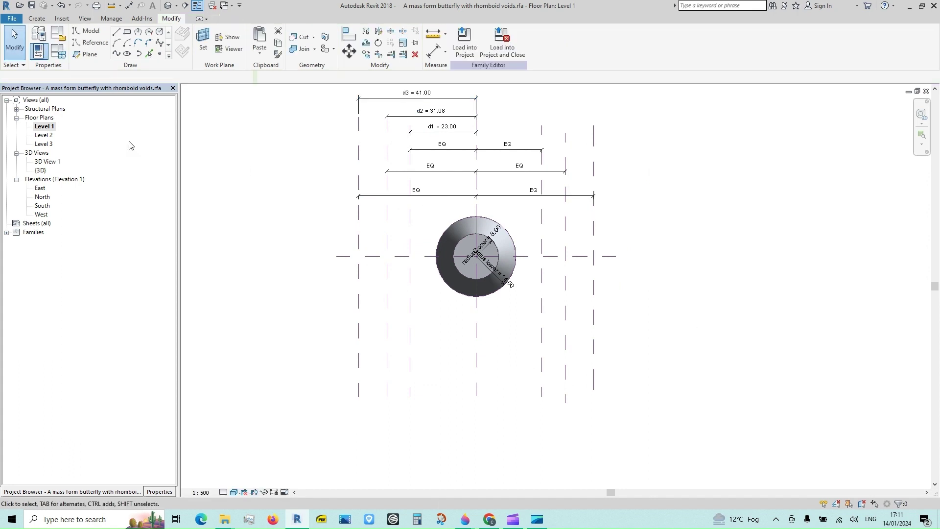
Step: Set the family type parameters to d1 = 25, d2 = 30 and d3 = 35 and apply them
left_click(58, 51)
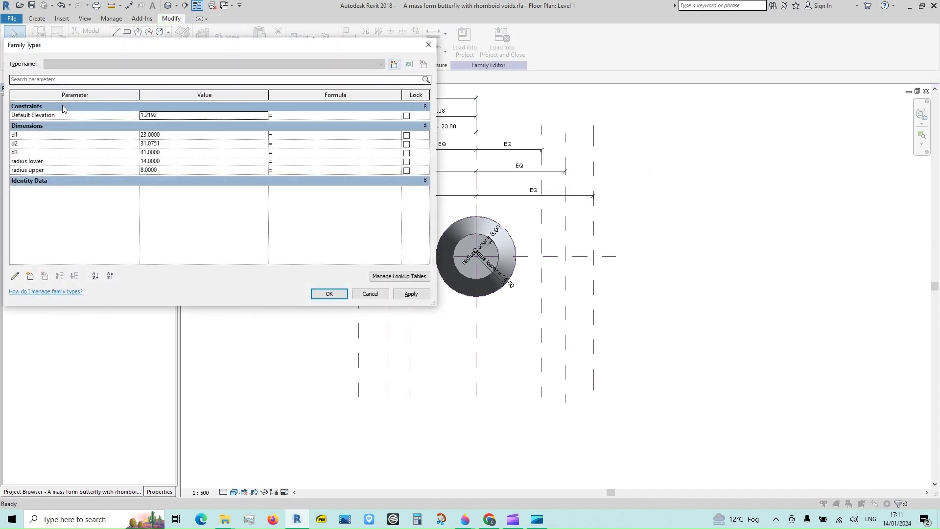
left_click(179, 135)
type("2")
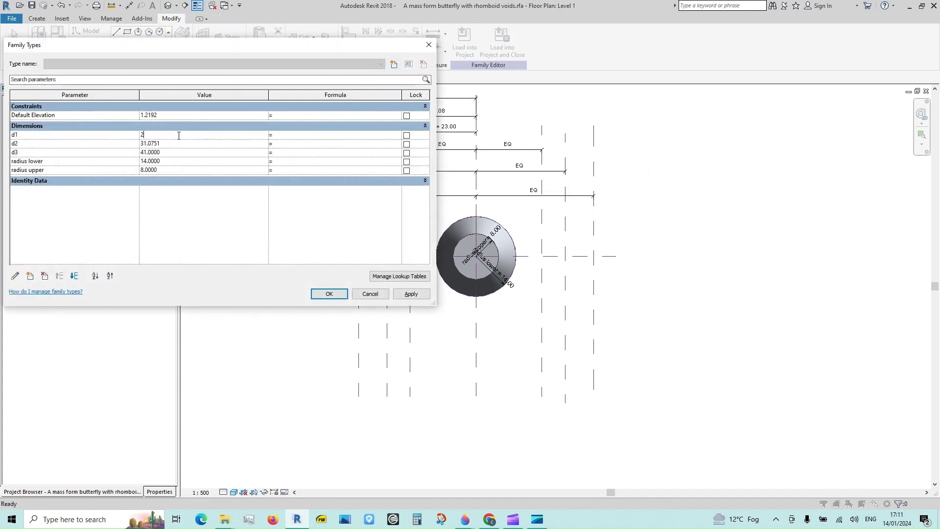
type("5")
left_click(175, 144)
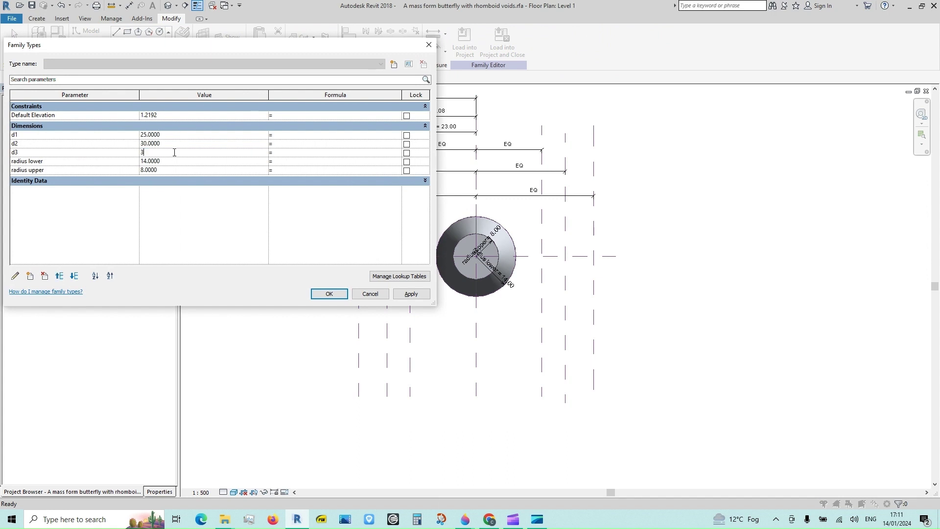
left_click(411, 293)
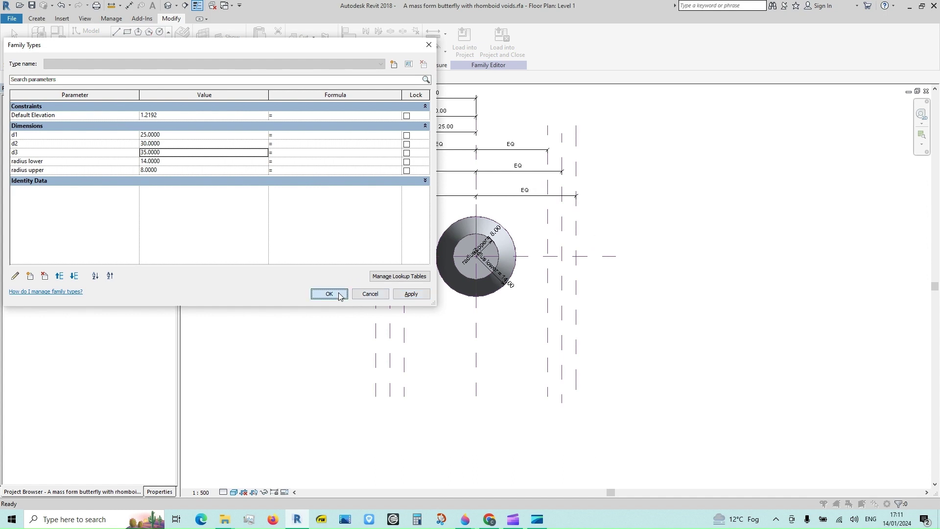
left_click(329, 294)
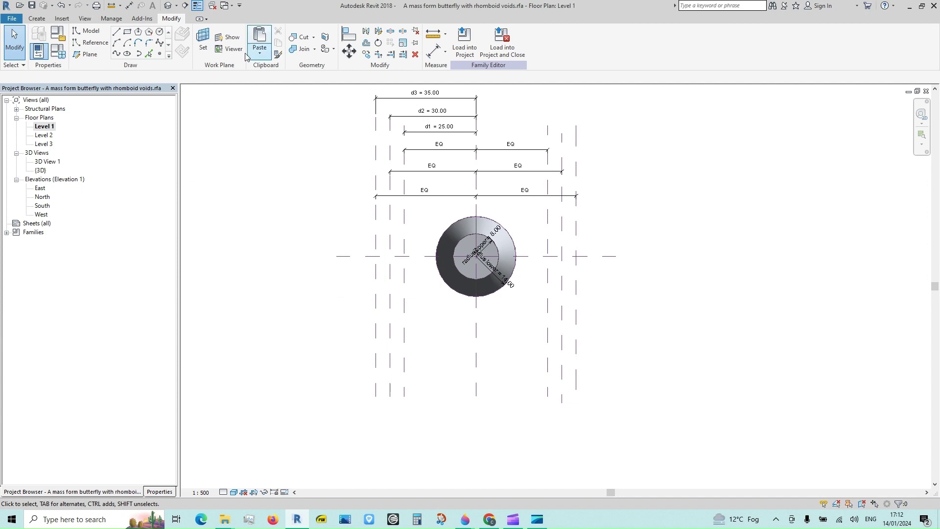
Step: Name the innermost right reference plane "1" and the innermost left reference plane "1b"
left_click(200, 37)
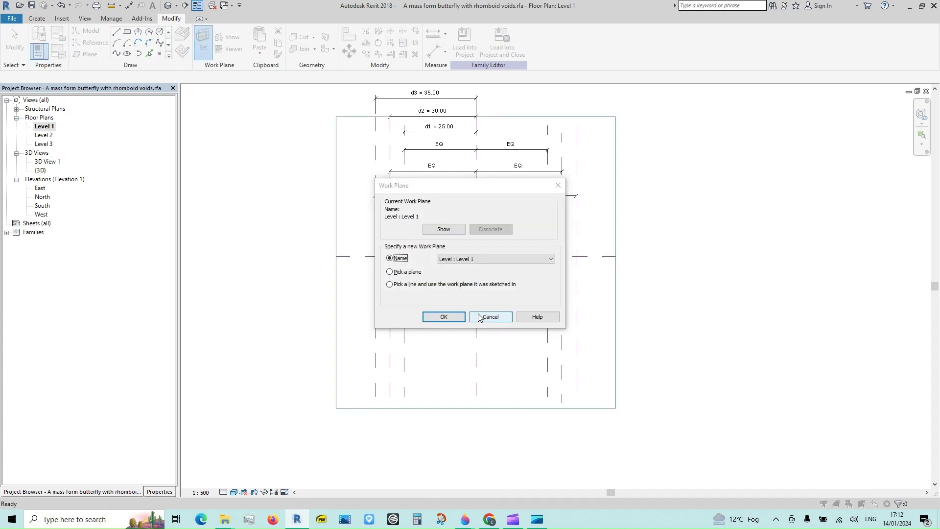
left_click(489, 317)
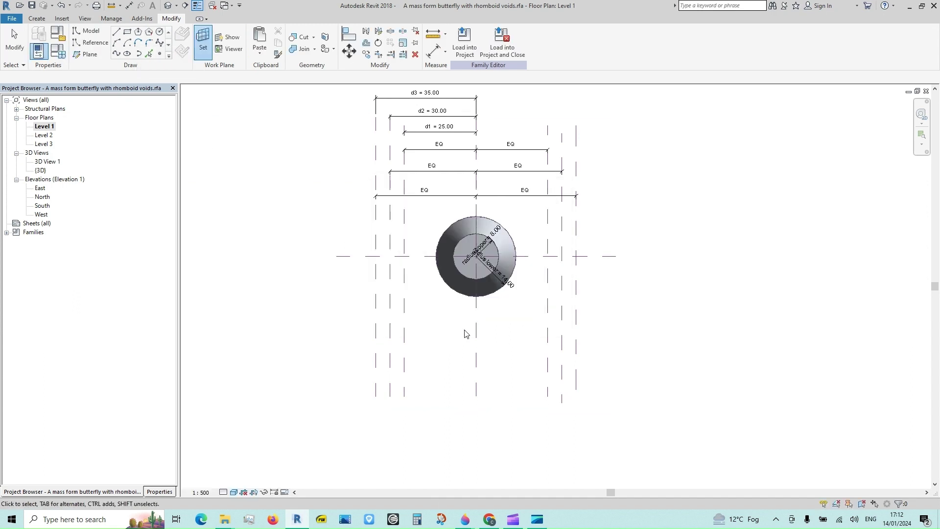
left_click(551, 384)
left_click(555, 378)
type("1")
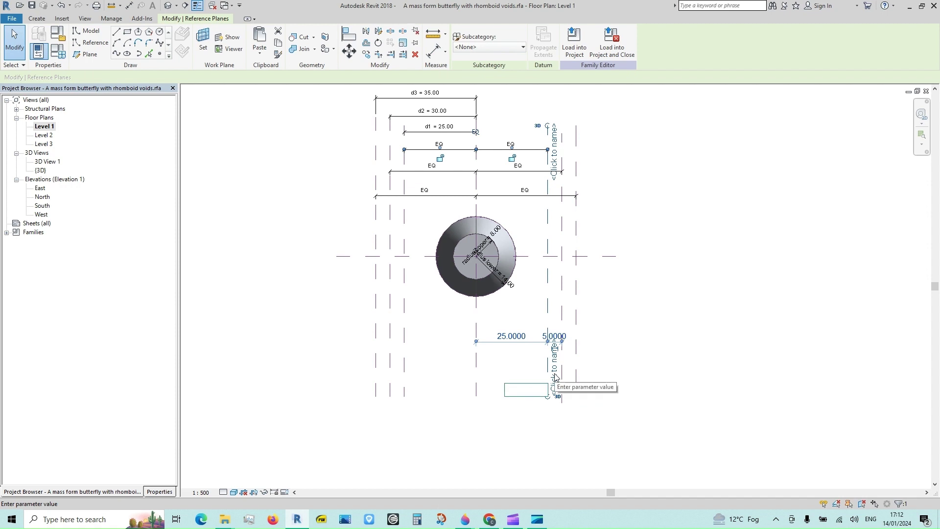
left_click(434, 426)
left_click(406, 392)
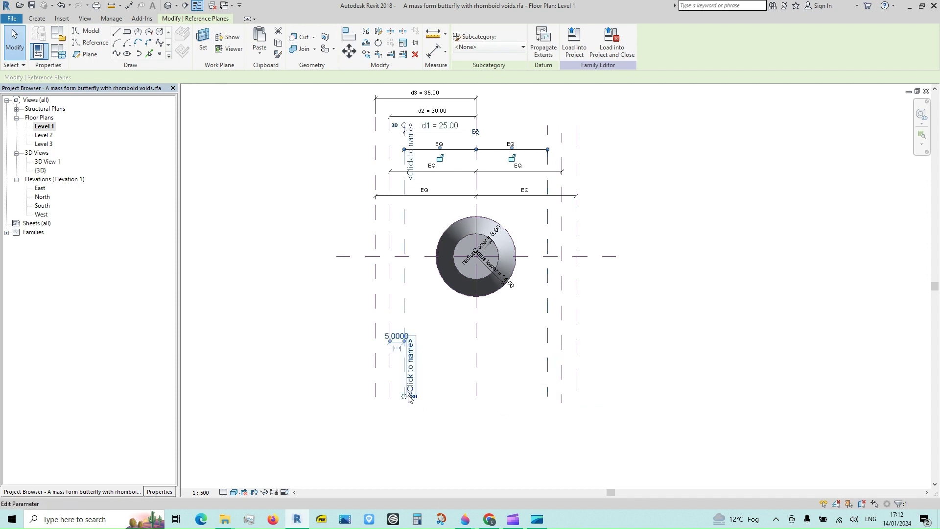
left_click(412, 384)
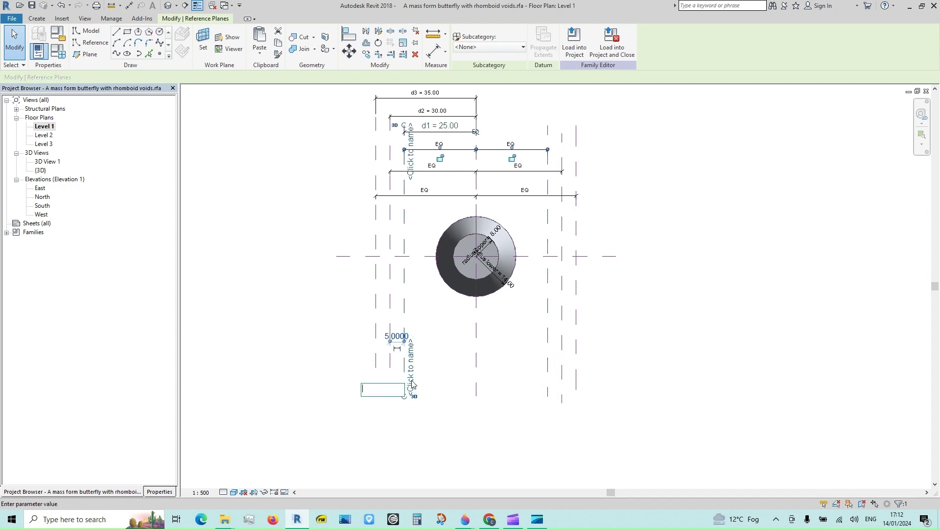
left_click(445, 455)
Step: Name the middle right reference plane "2" and the middle left reference plane "2b"
left_click(562, 407)
left_click(569, 392)
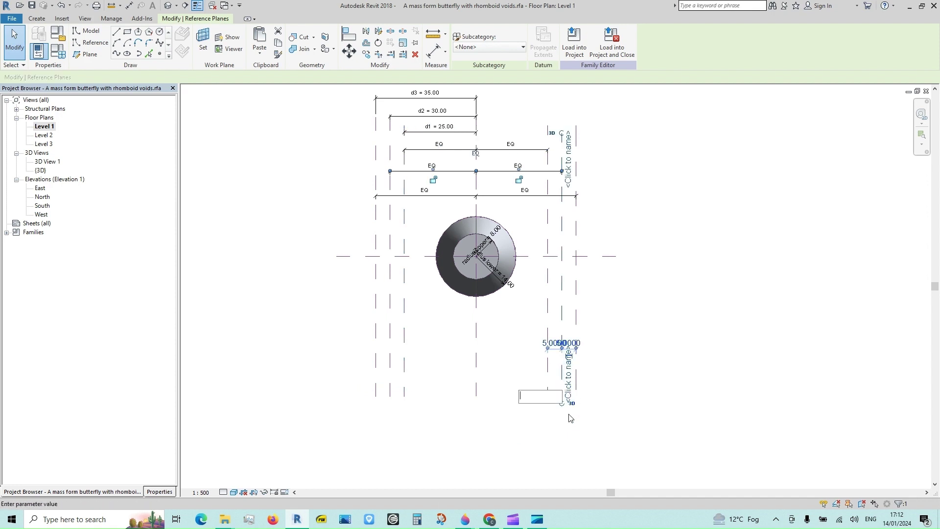
type("2")
left_click(538, 456)
left_click(390, 428)
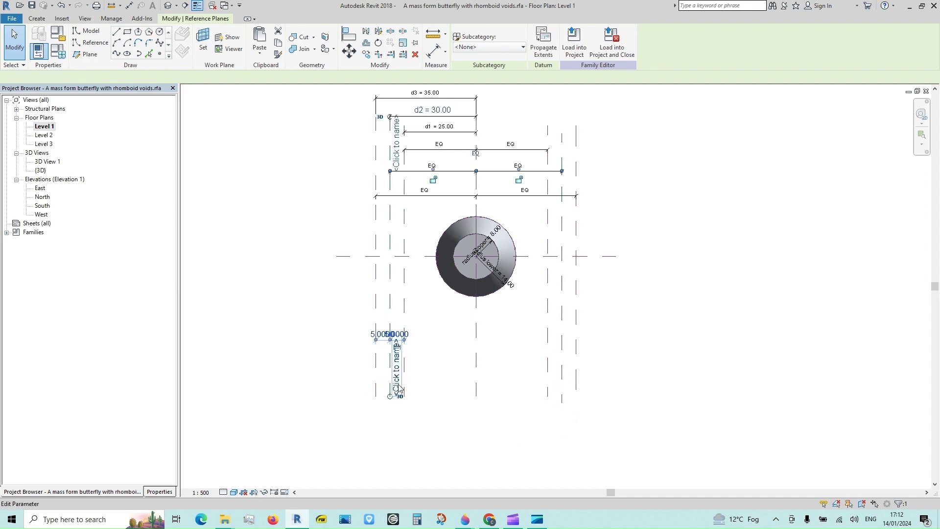
left_click(399, 390)
type("2b")
left_click(408, 440)
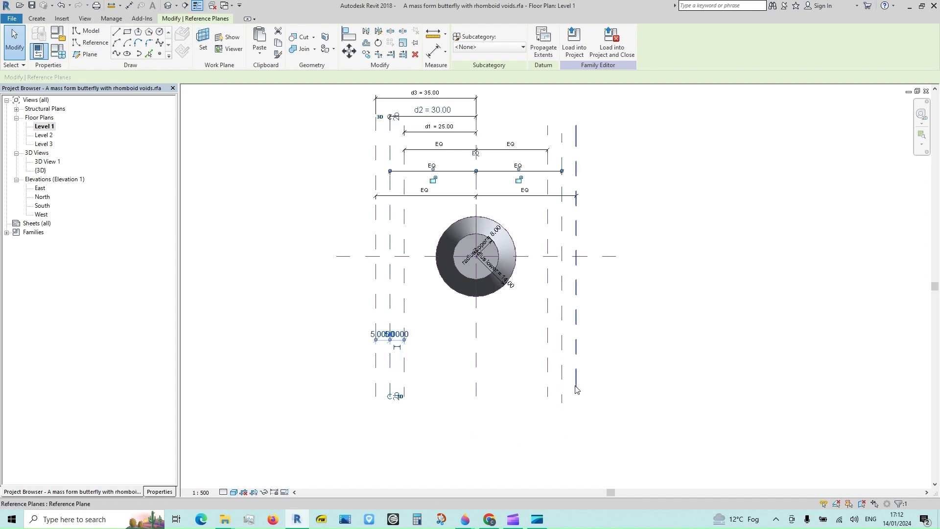
Step: Name the outermost right reference plane "3" and the outermost left reference plane "3b"
left_click(576, 399)
left_click(583, 390)
type("3")
left_click(545, 449)
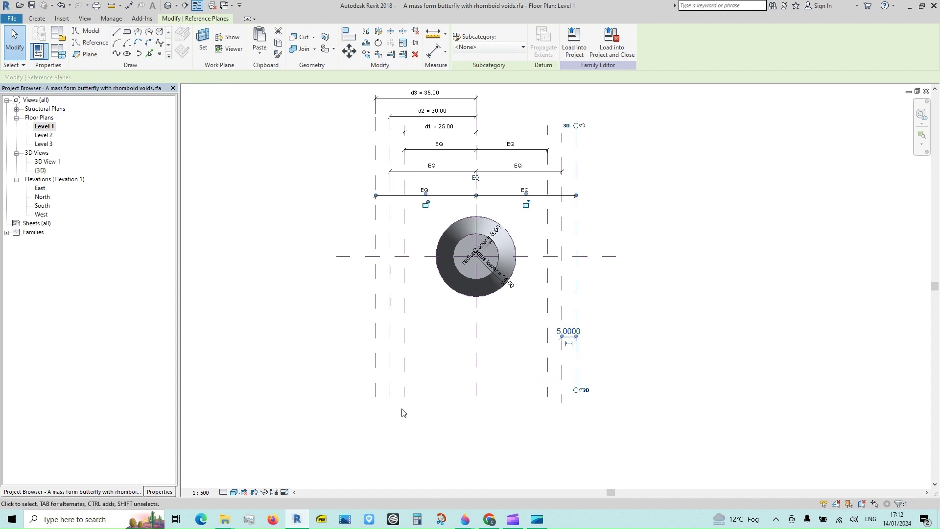
left_click(378, 384)
left_click(383, 387)
type("3")
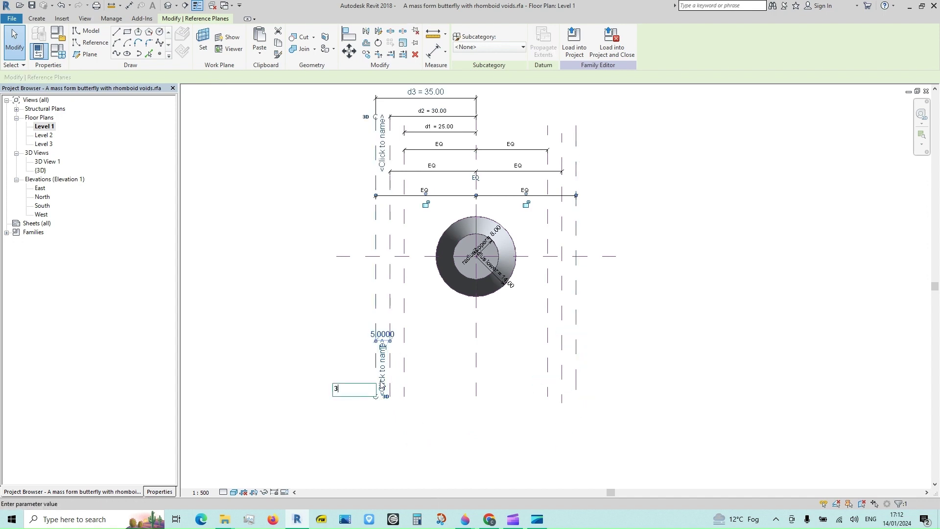
type("b")
left_click(399, 443)
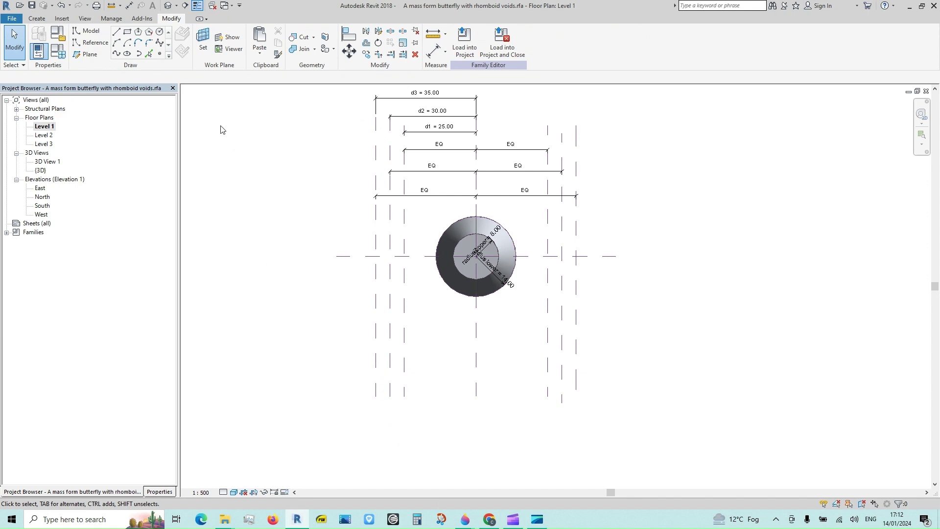
Step: Set Reference Plane : 3b as the work plane and open the West elevation for sketching on it
left_click(203, 40)
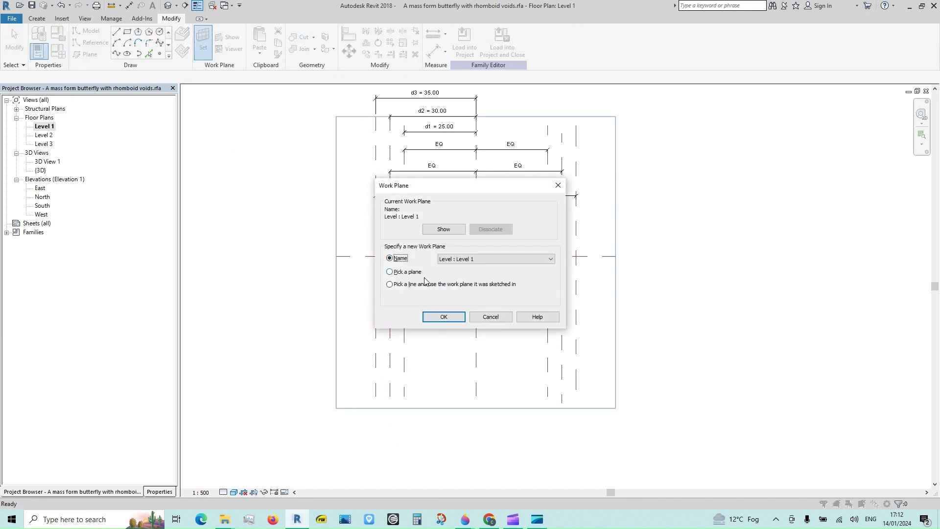
left_click(544, 262)
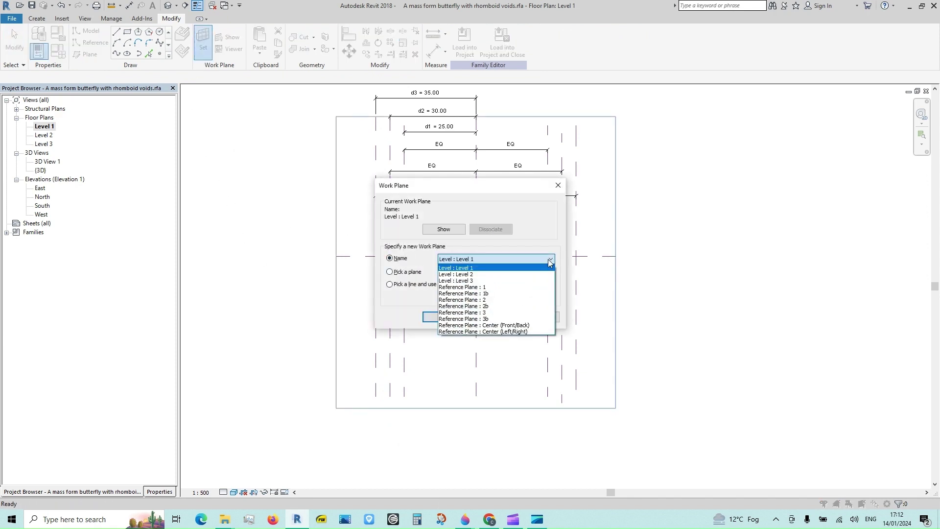
left_click(493, 319)
left_click(445, 317)
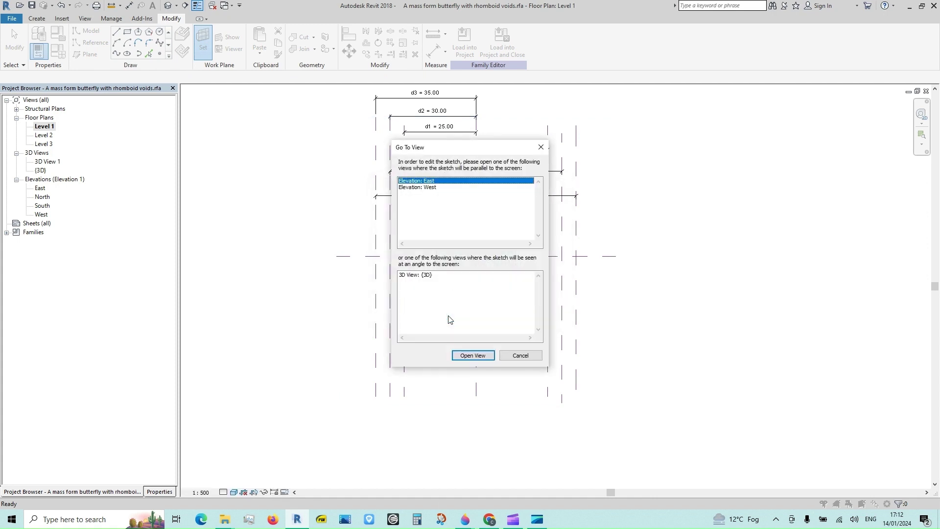
double_click(432, 188)
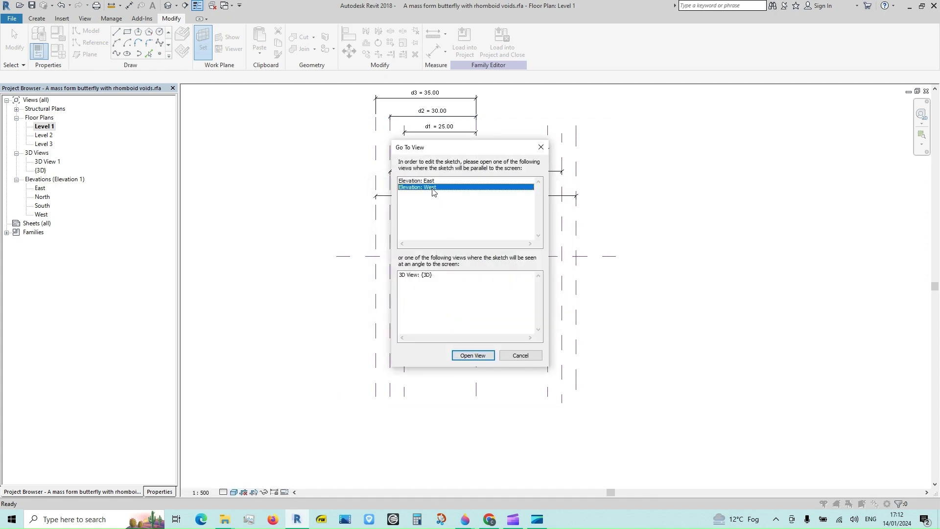
Step: Sketch an upper half-circle arc of radius about 14 centred at the cone's base midpoint on Reference Plane 3b, and view it in 3D
scroll(420, 189, "down", 3)
key("Return")
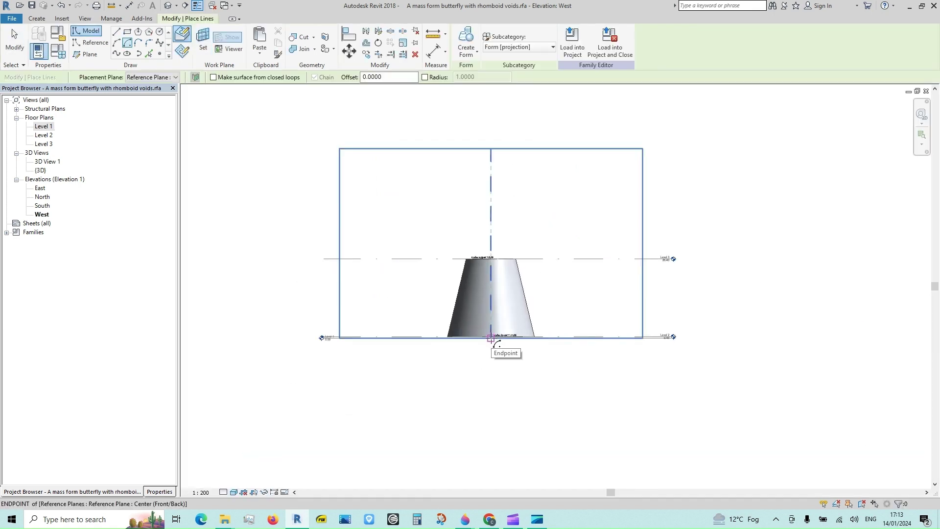
left_click(490, 337)
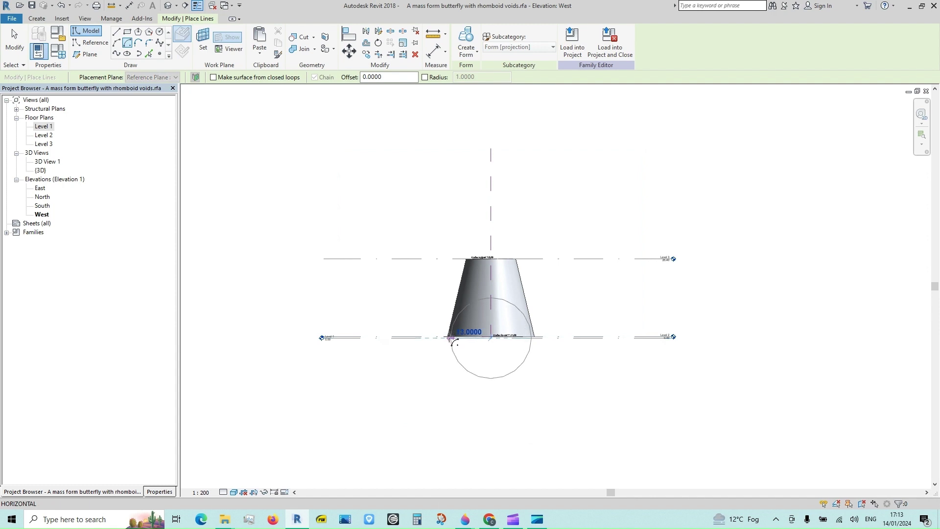
left_click(448, 338)
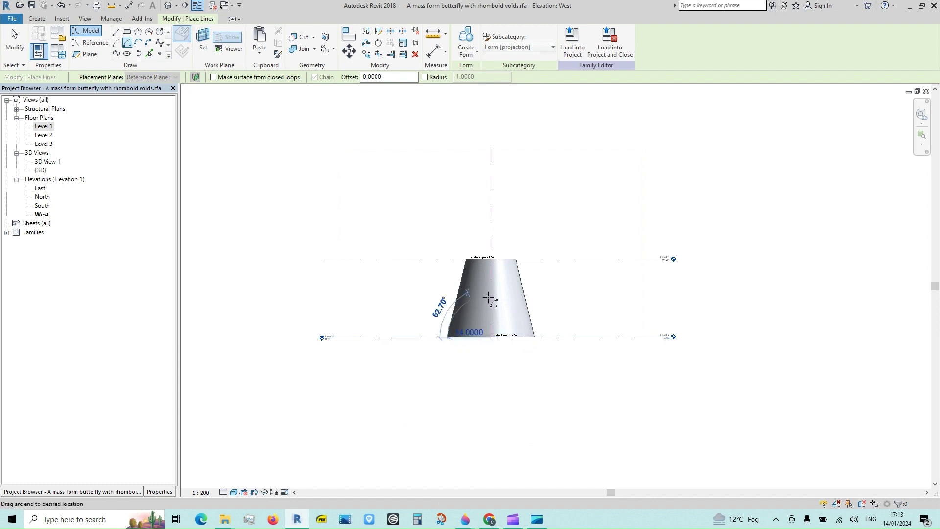
left_click(535, 338)
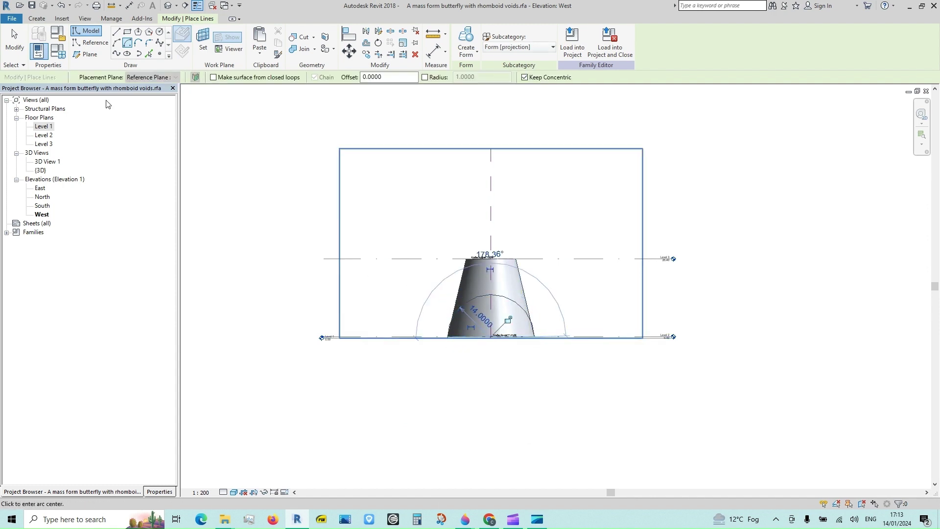
left_click(14, 41)
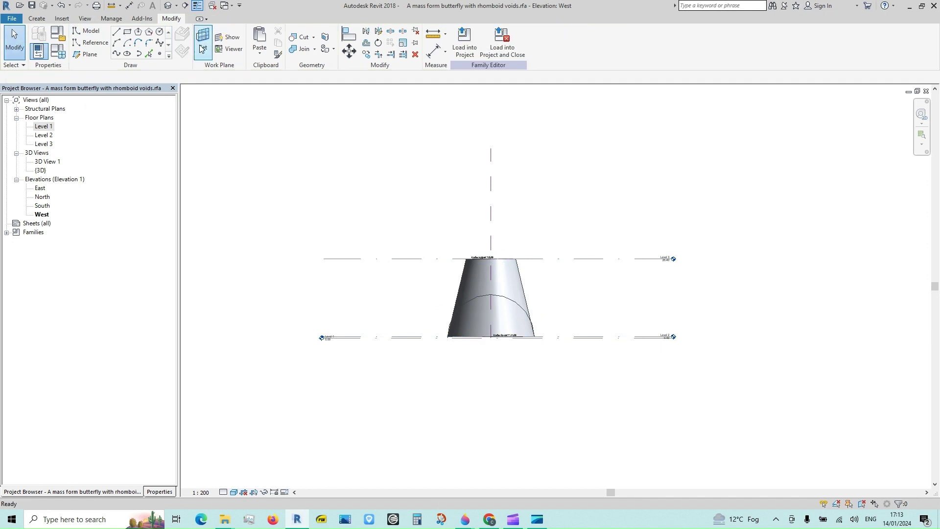
left_click(168, 6)
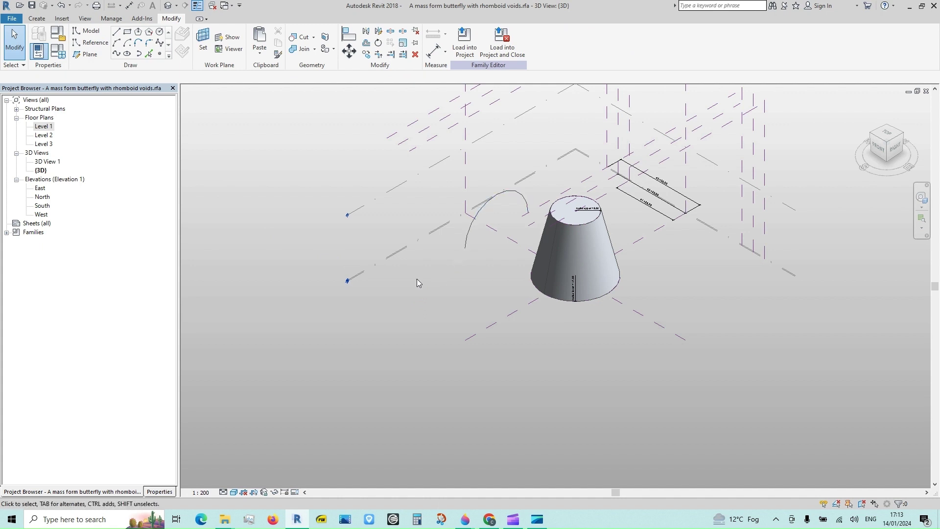
Step: In the South elevation, align the arc to Reference Plane 3b and lock it there
double_click(45, 208)
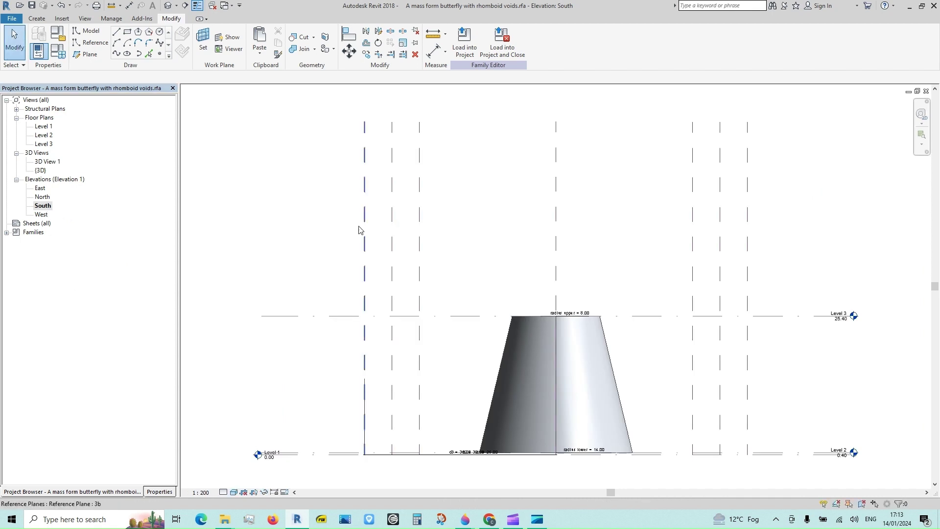
left_click(349, 34)
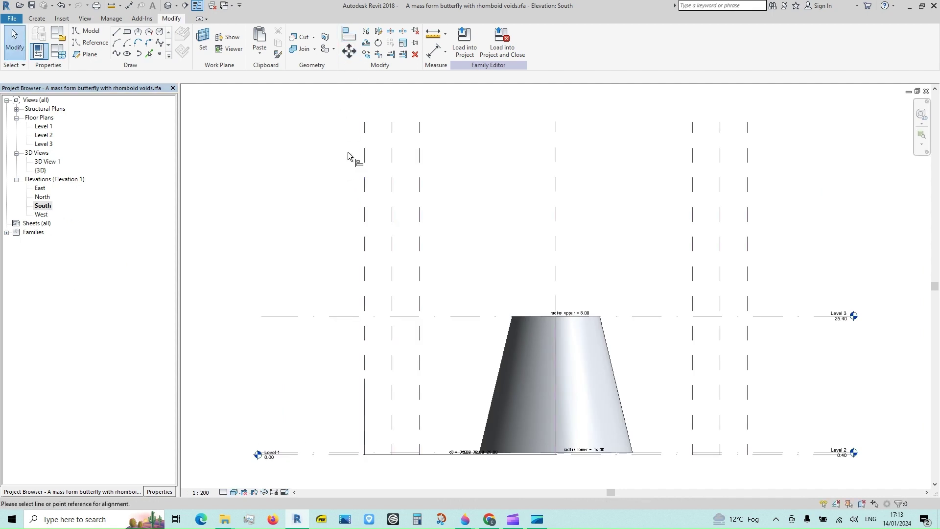
left_click(364, 216)
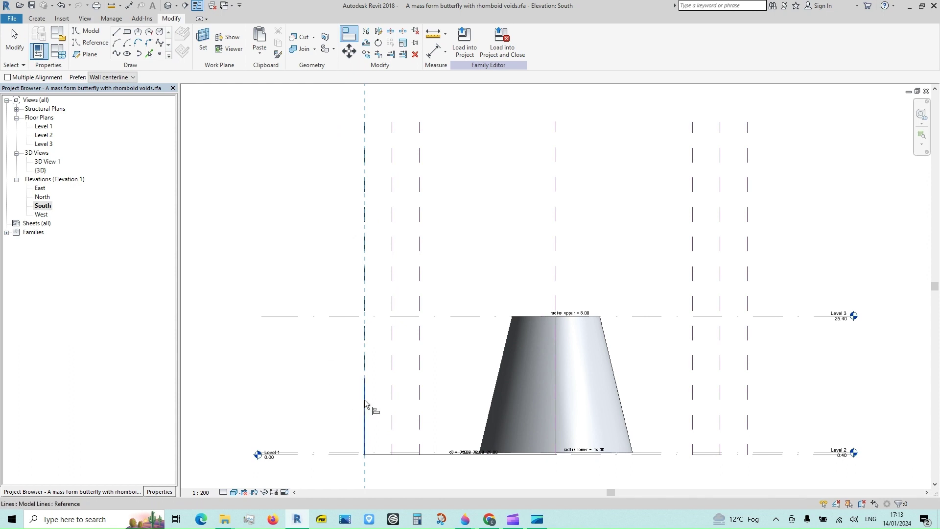
left_click(375, 385)
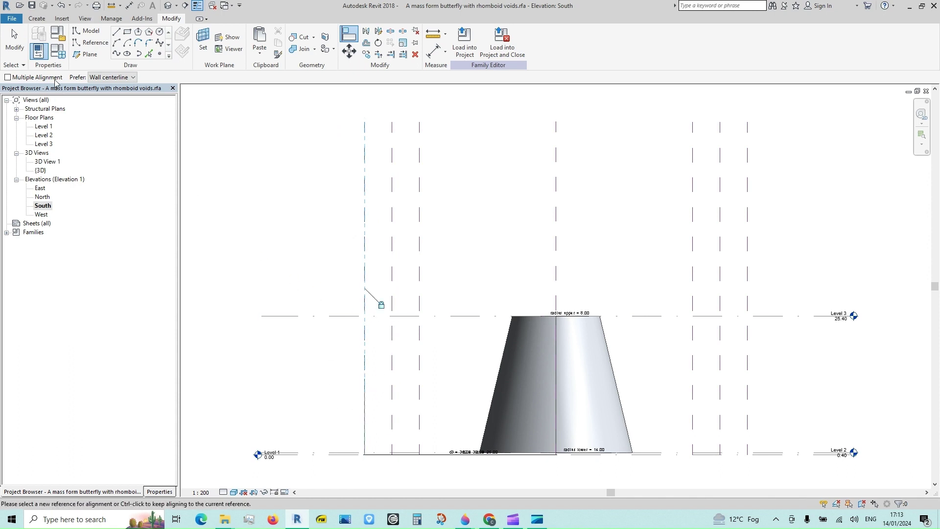
left_click(14, 42)
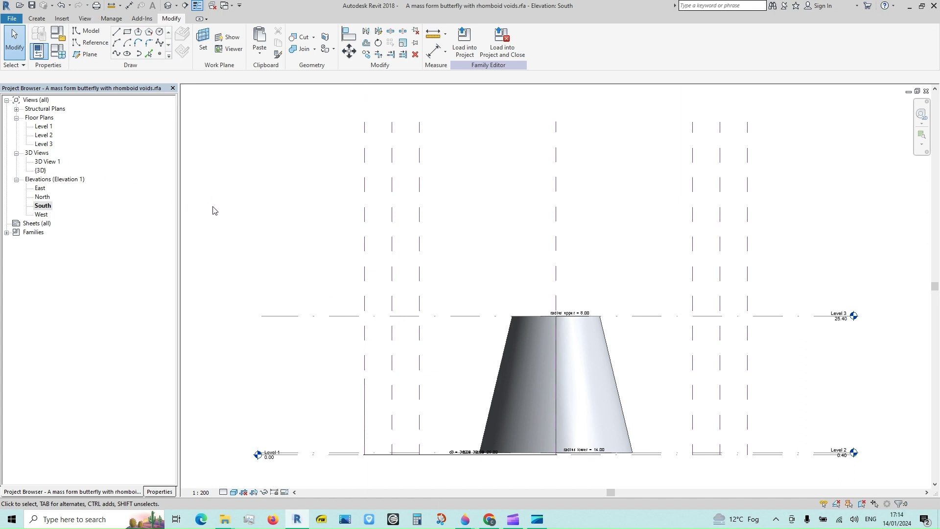
Step: Copy the arc on Reference Plane 3b and paste the duplicate aligned to the same place
left_click(365, 387)
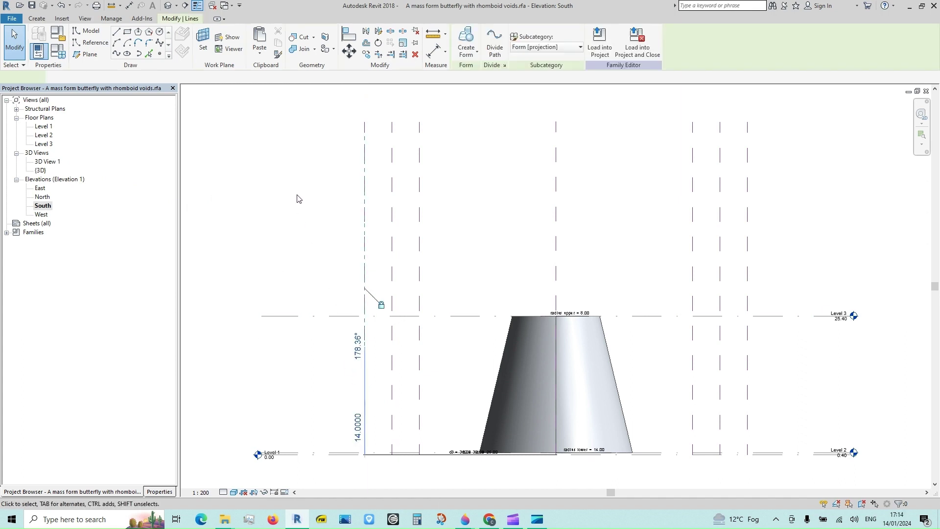
key("c")
key("o")
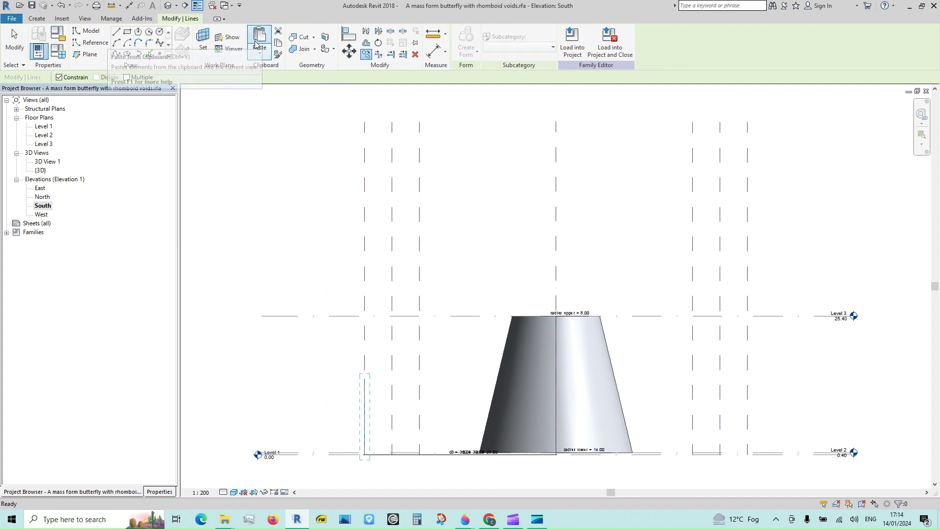
left_click(263, 54)
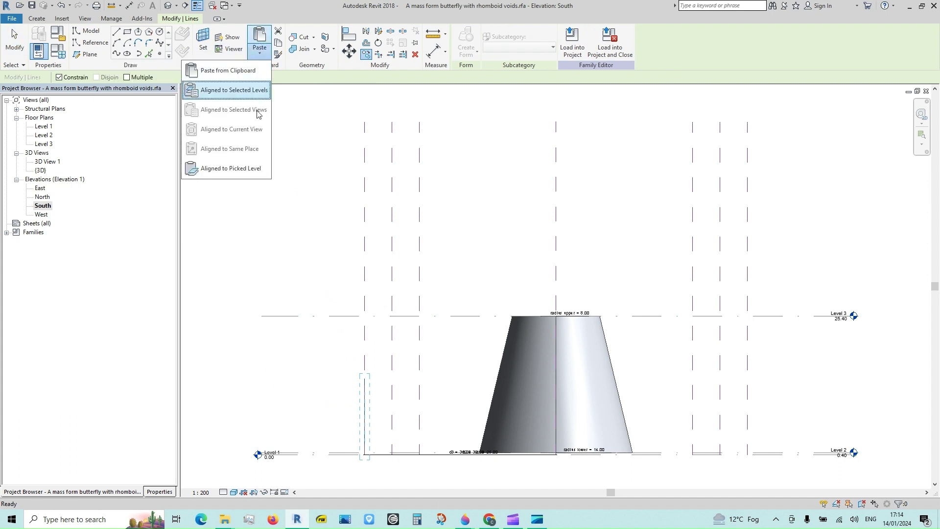
left_click(270, 67)
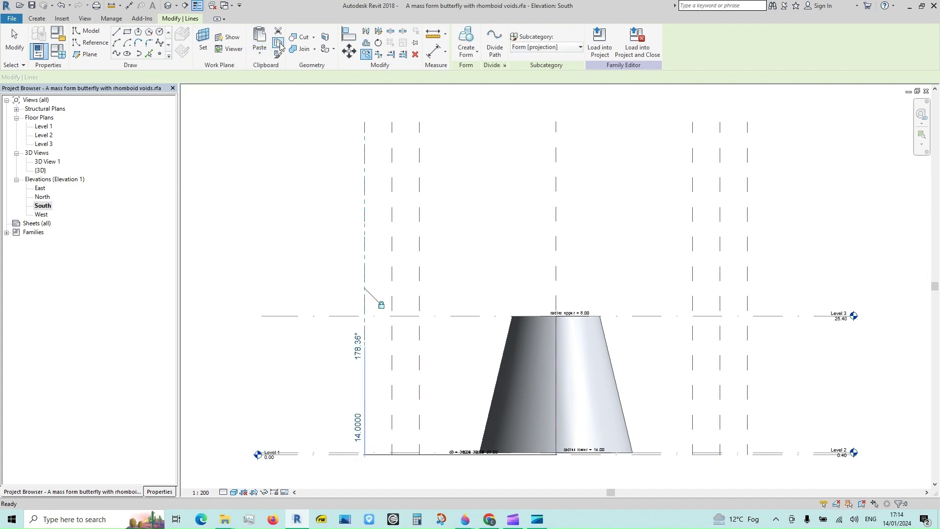
left_click(262, 52)
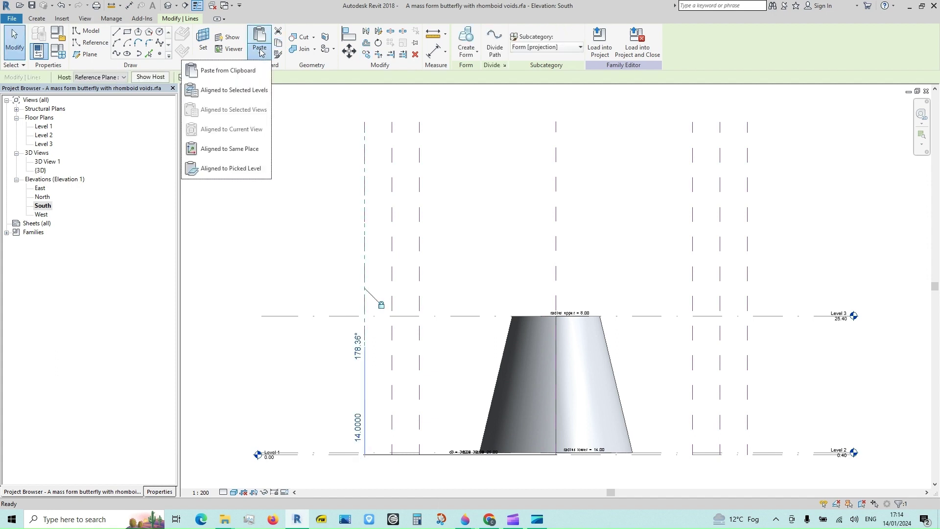
left_click(256, 149)
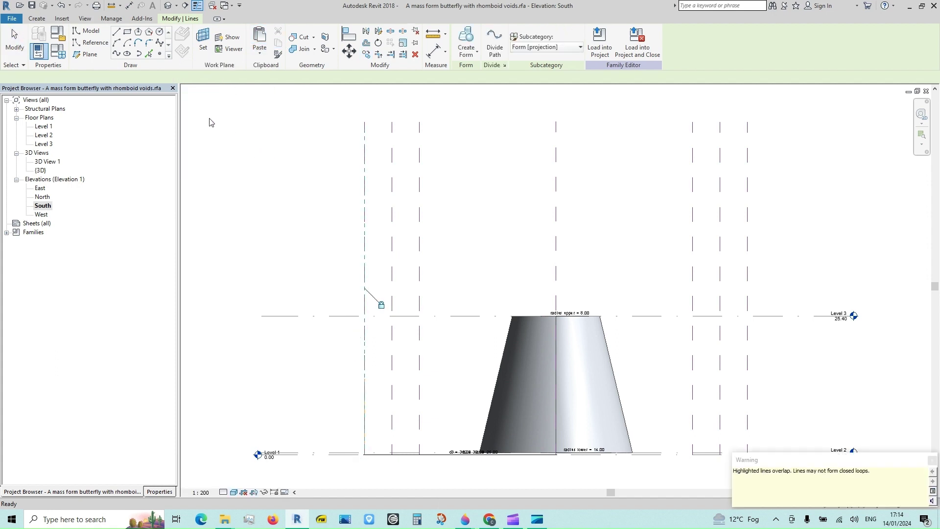
Step: Change the pasted arc's host to Reference Plane : 2b
left_click(123, 78)
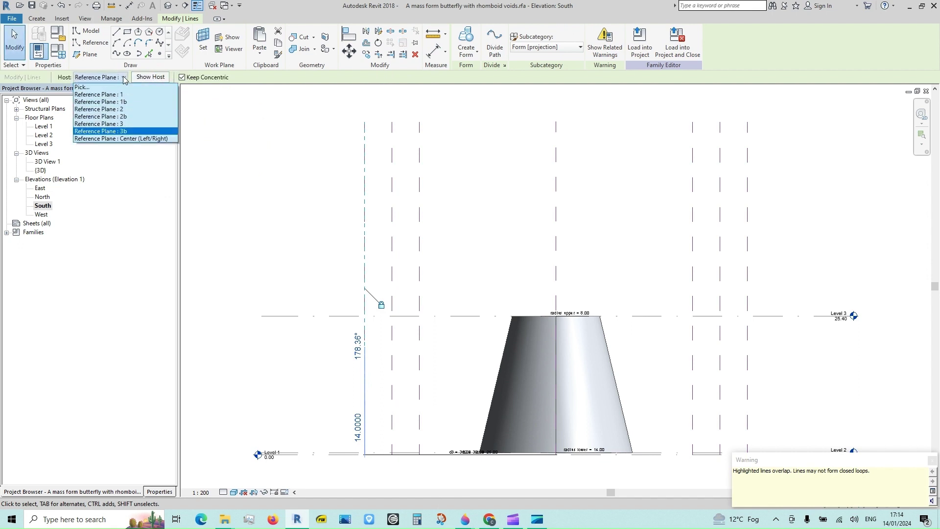
left_click(124, 118)
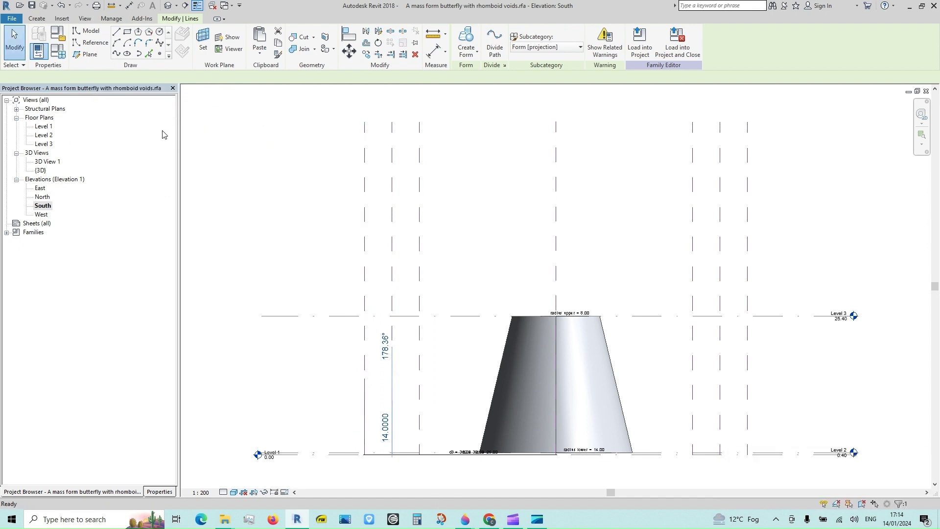
left_click(195, 157)
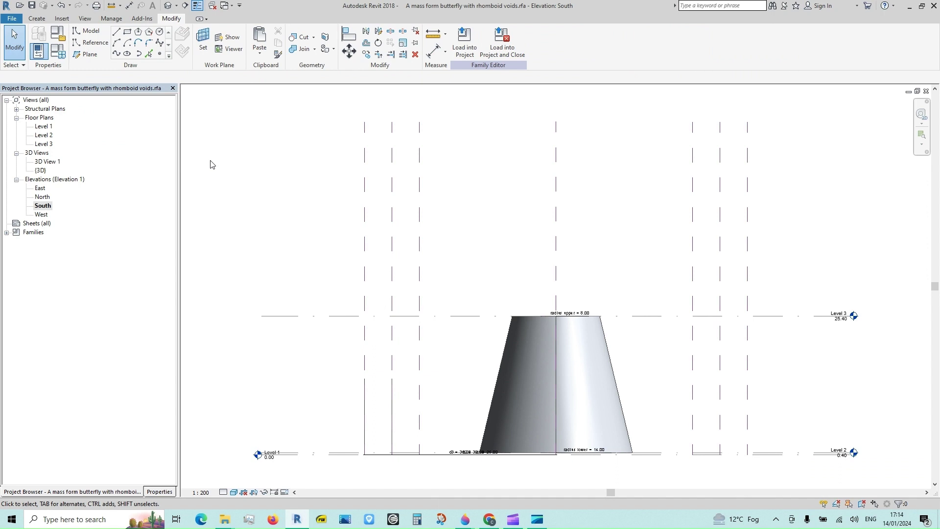
left_click(349, 34)
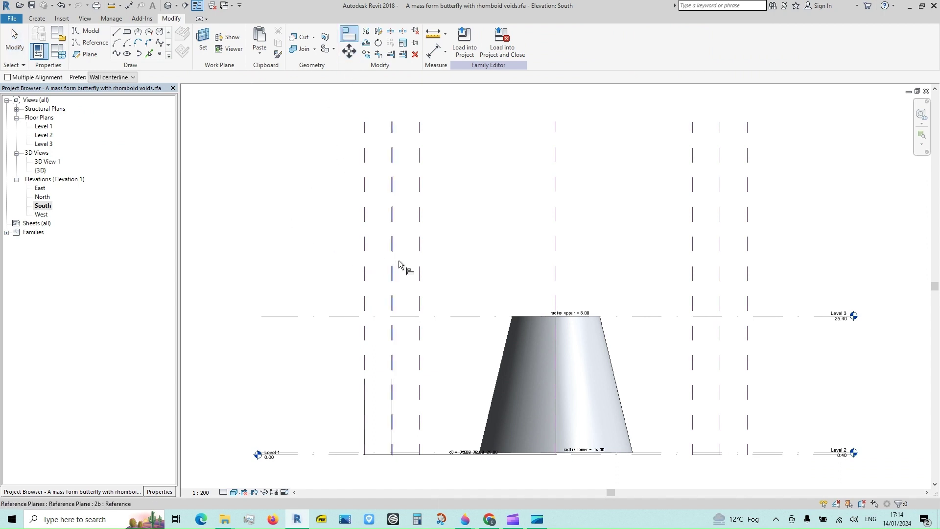
left_click(10, 39)
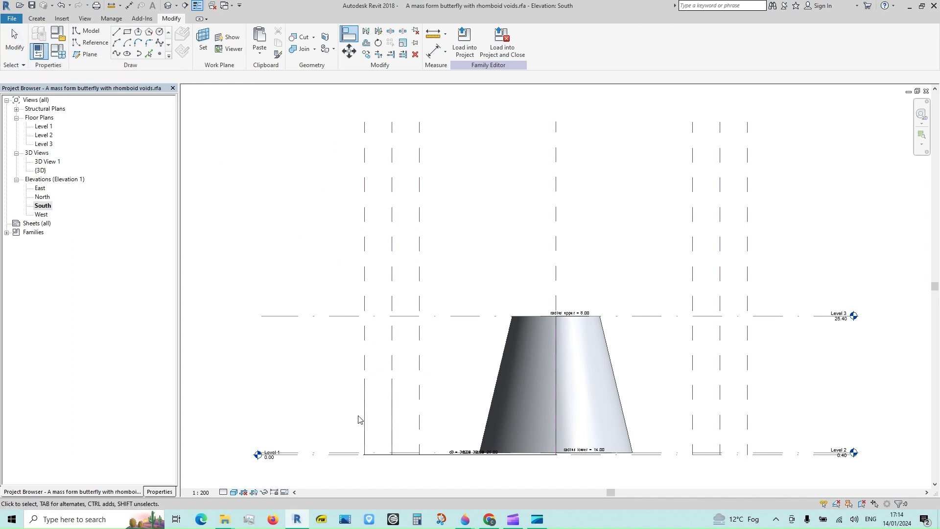
Step: Raise the arc on Reference Plane 2b above the base level, set its radius to 12 in the West elevation, and check it in 3D
left_click(408, 409)
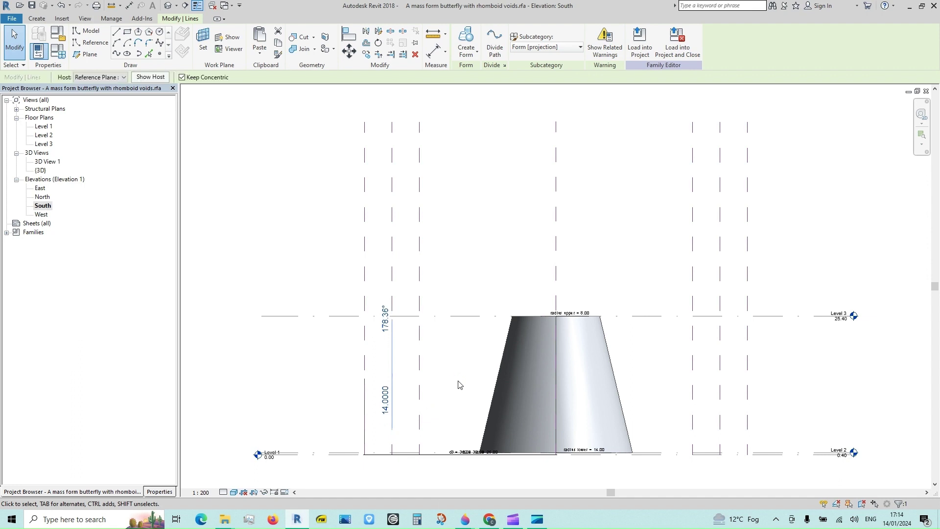
left_click(251, 236)
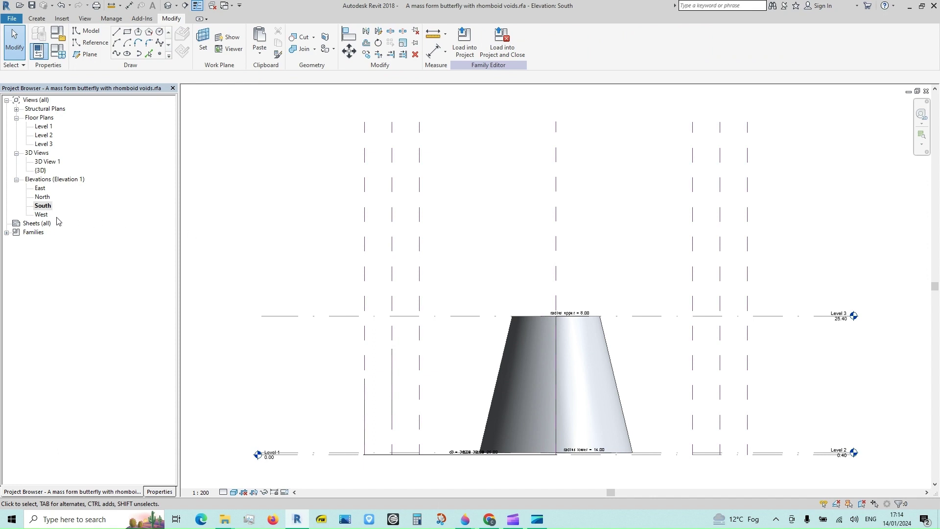
double_click(44, 217)
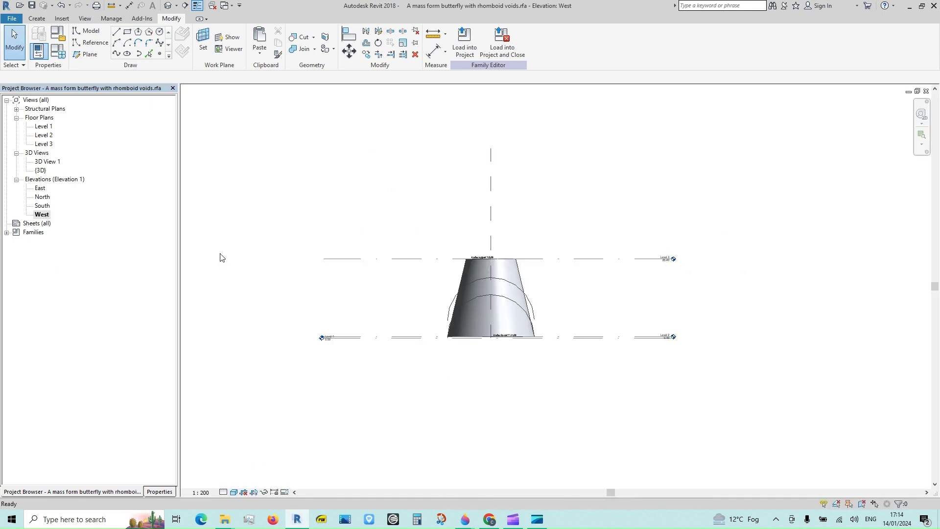
left_click(539, 309)
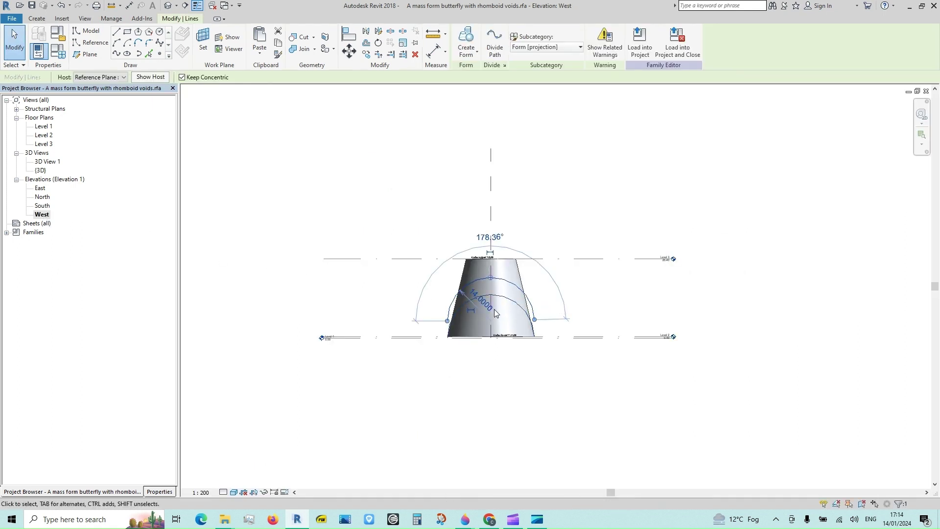
left_click(482, 301)
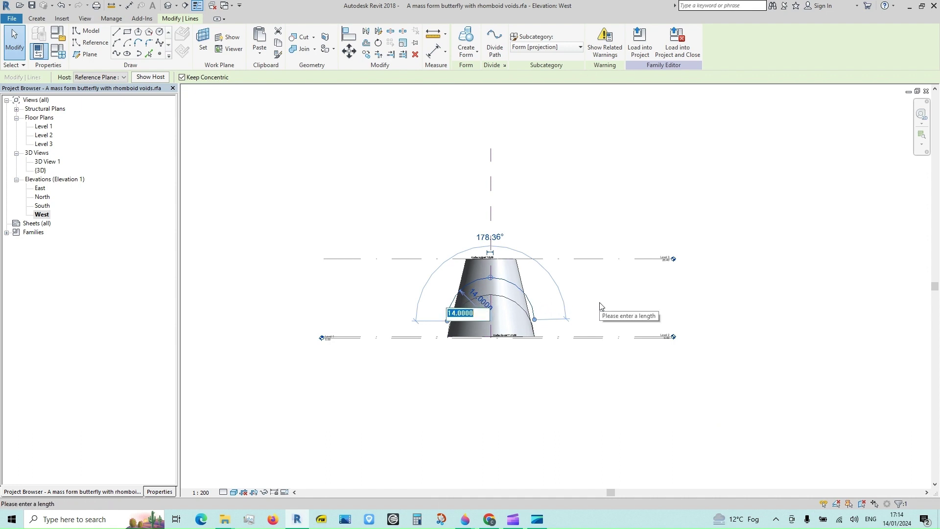
type("12")
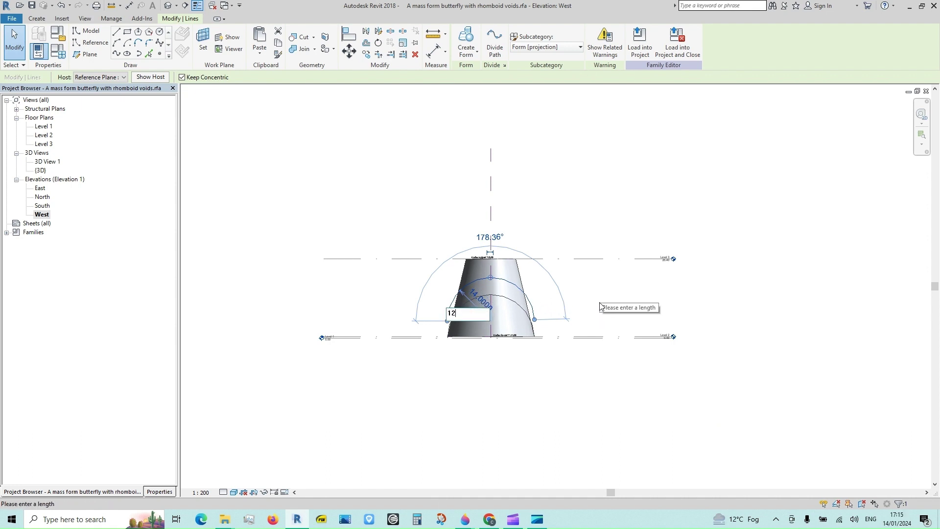
key("Return")
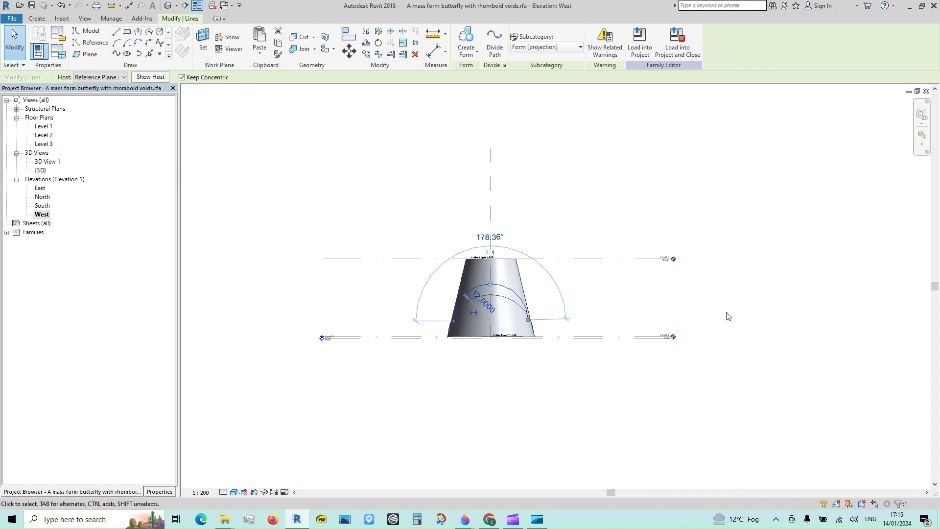
left_click(678, 399)
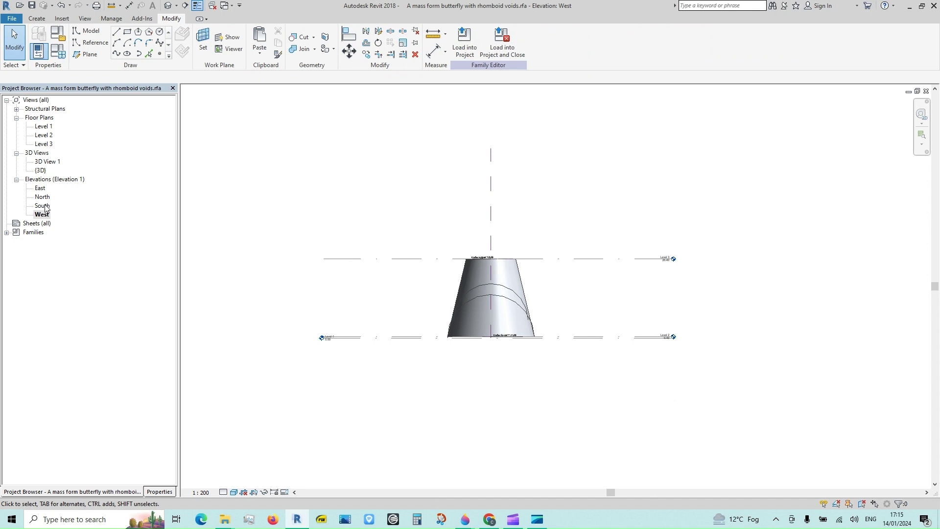
left_click(168, 5)
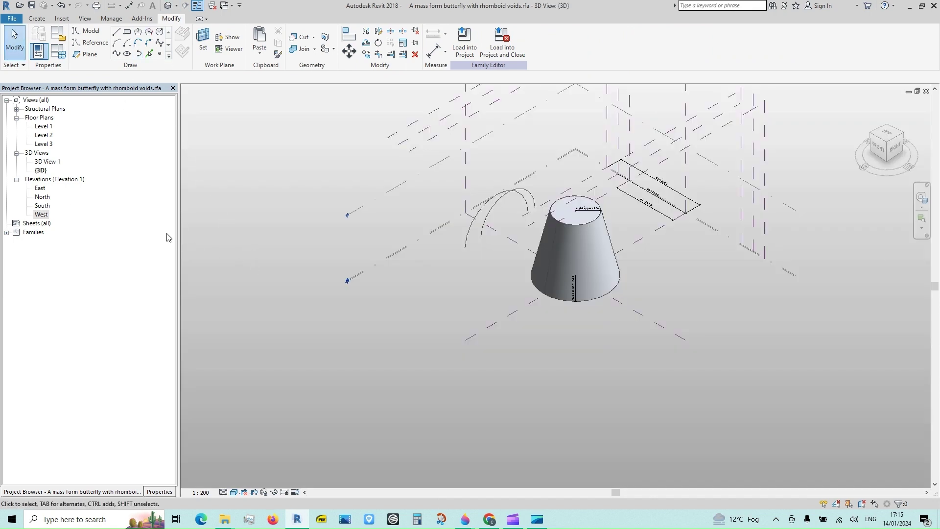
Step: In the West elevation, set the work plane to Reference Plane : 1b
double_click(42, 215)
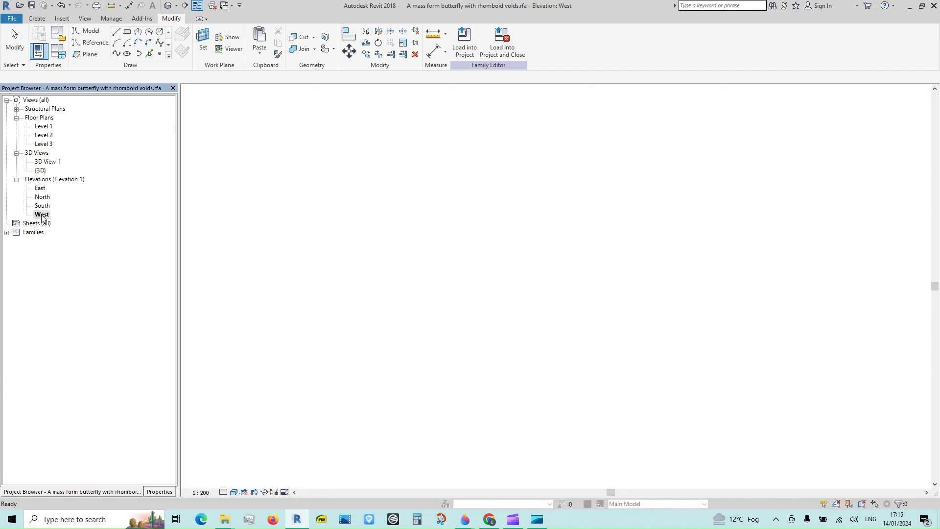
left_click(201, 43)
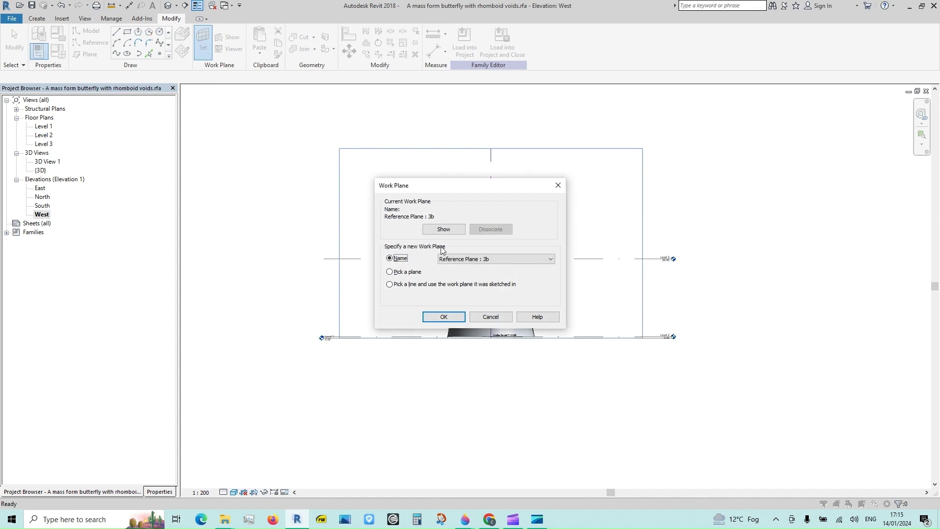
left_click(550, 258)
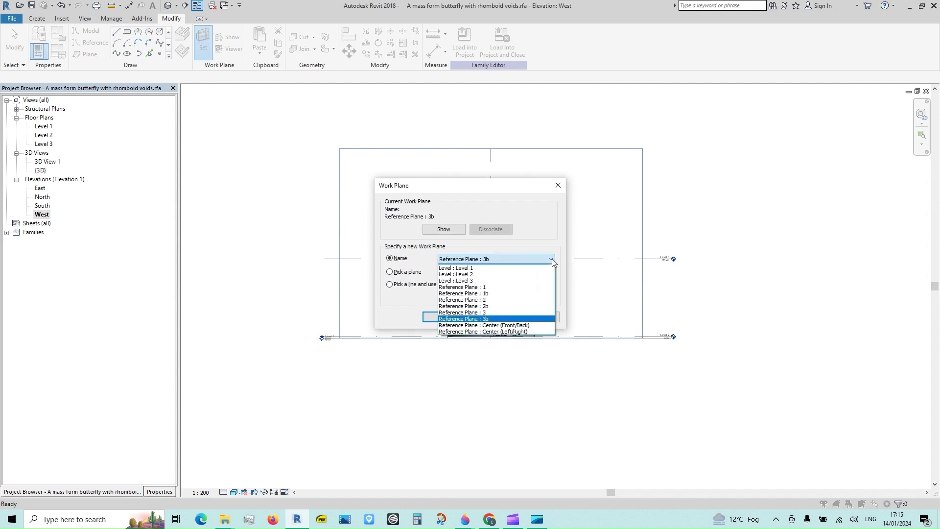
left_click(492, 293)
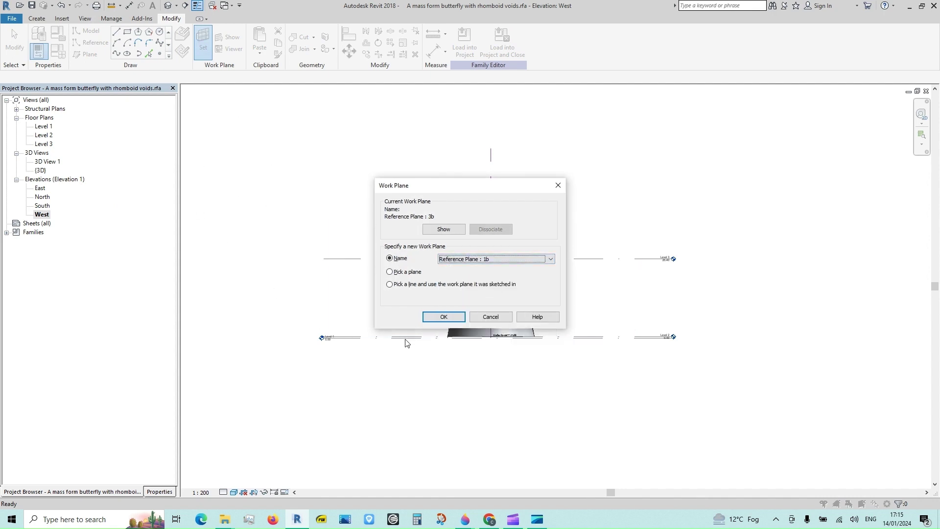
left_click(442, 317)
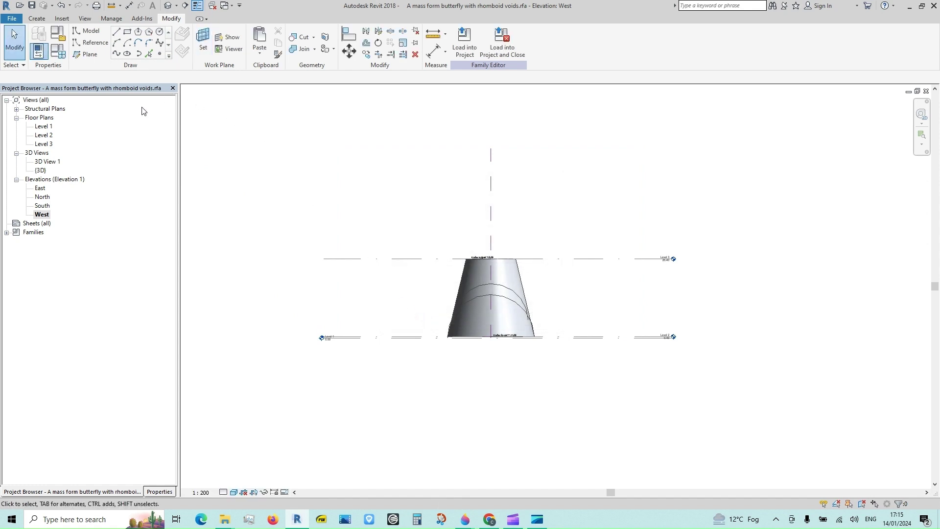
Step: Sketch a 180° arc with a radius of about 10.5 on Reference Plane 1b, centred on the vertical axis, and check it in 3D
left_click(128, 43)
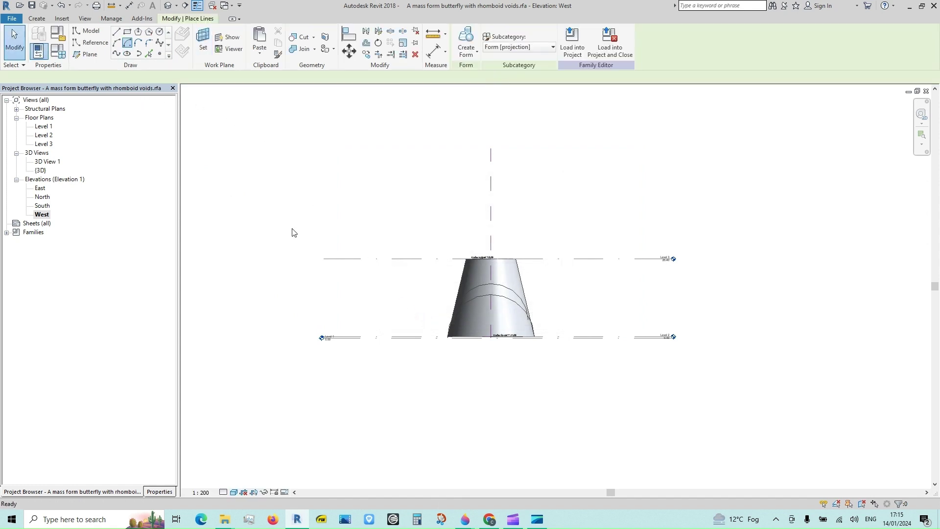
left_click(491, 295)
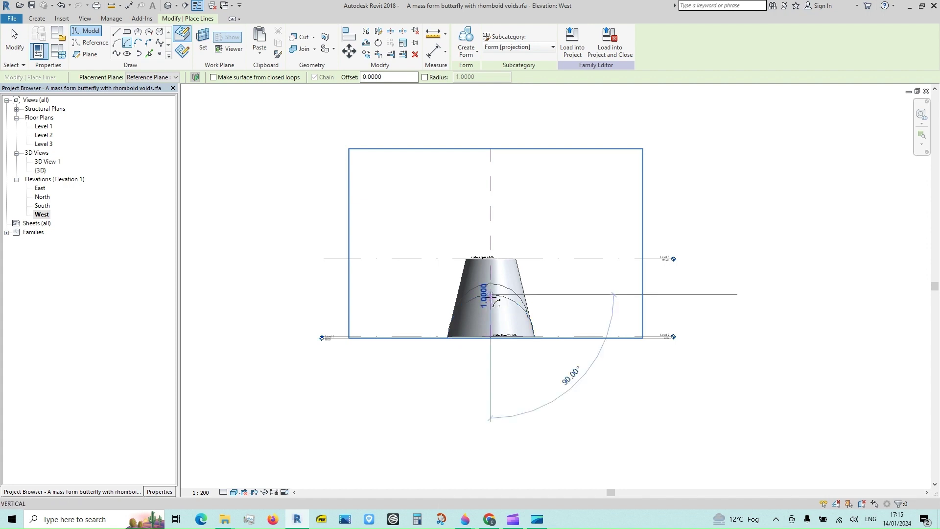
left_click(450, 294)
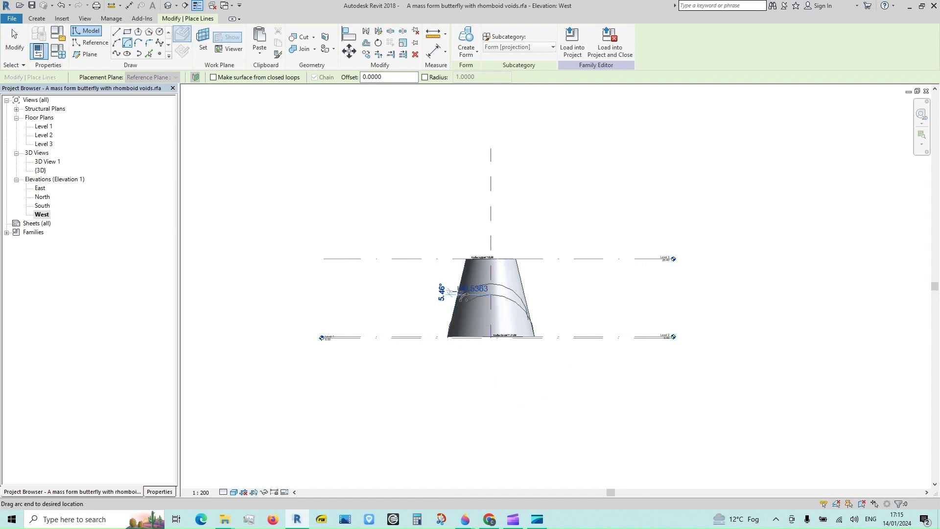
left_click(528, 296)
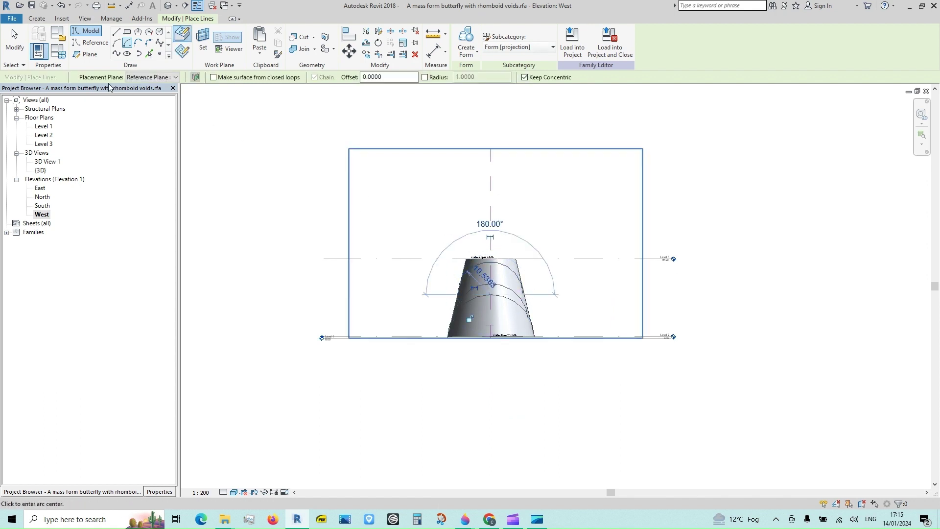
left_click(15, 39)
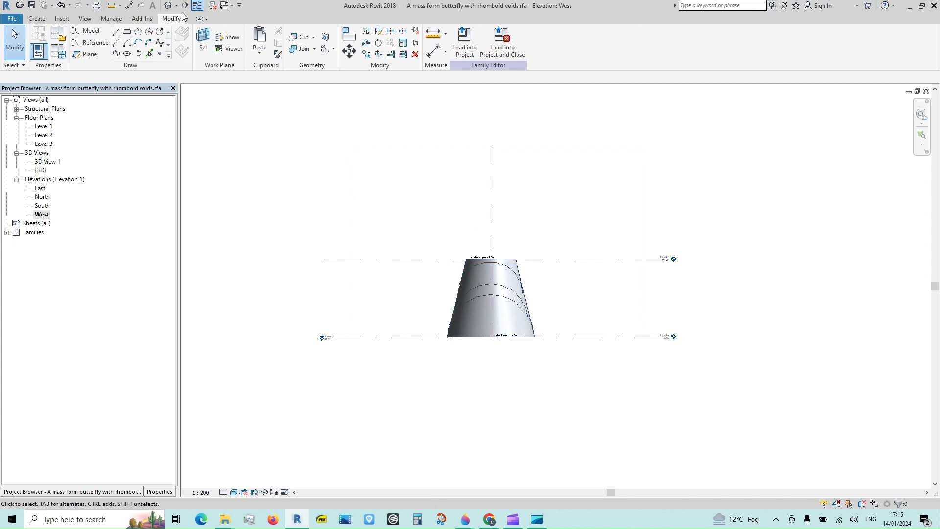
left_click(168, 5)
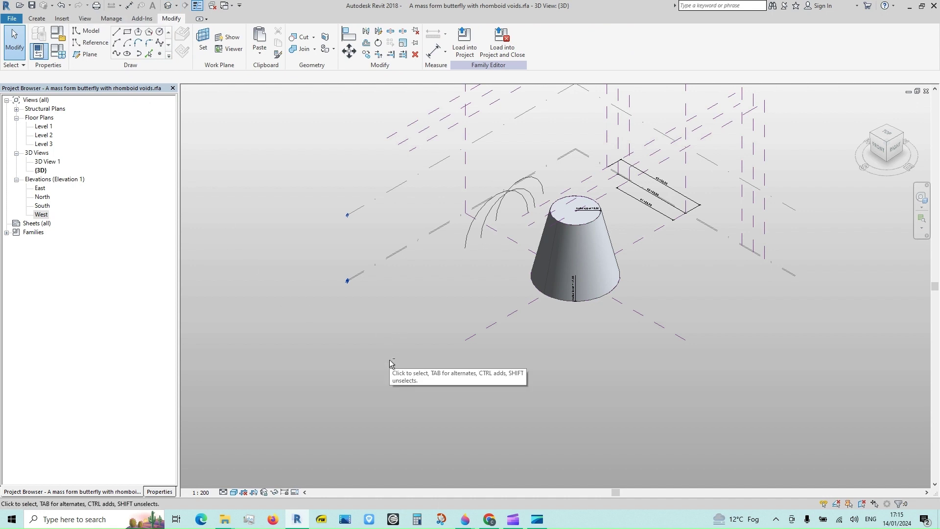
middle_click_drag(392, 374, 469, 363, "shift")
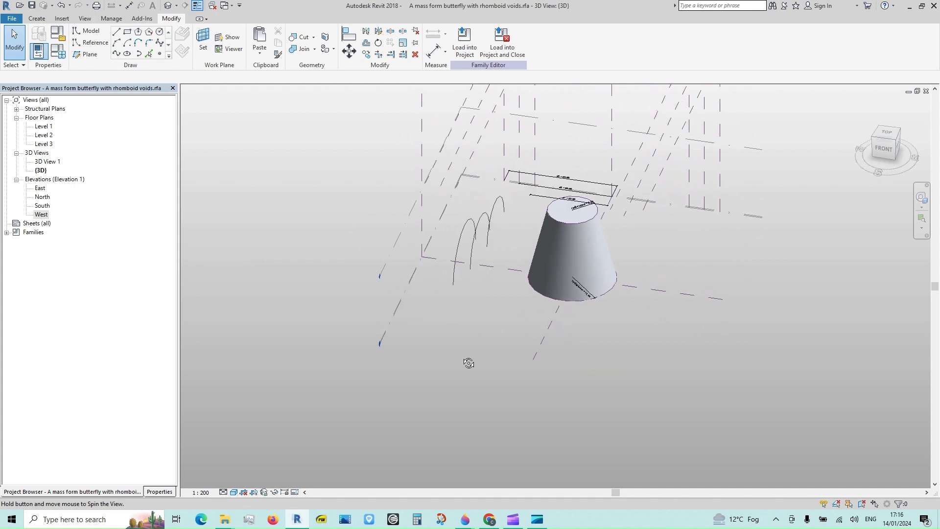
middle_click_drag(468, 363, 467, 361, "shift")
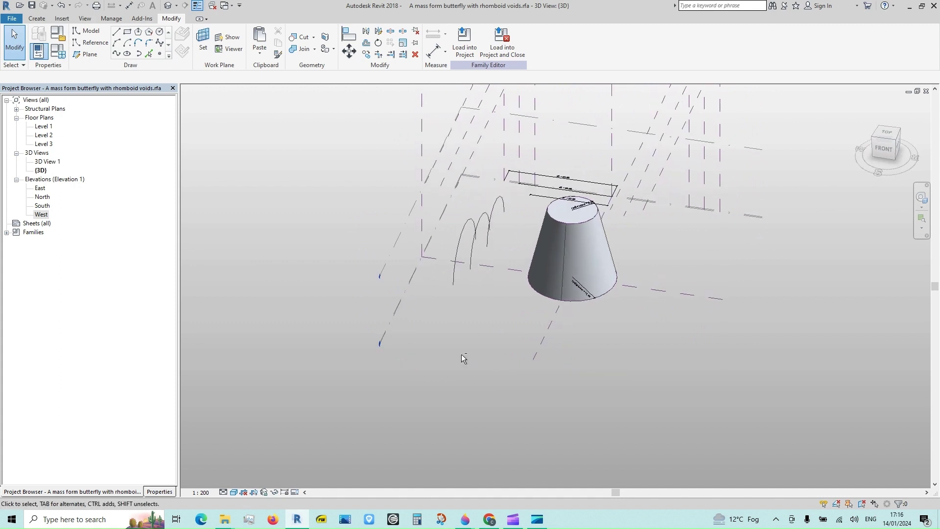
Step: In the Level 1 plan, draw an outward-facing 180° arc of radius about 14, centred where Reference Plane 3b crosses the horizontal centre plane
double_click(49, 126)
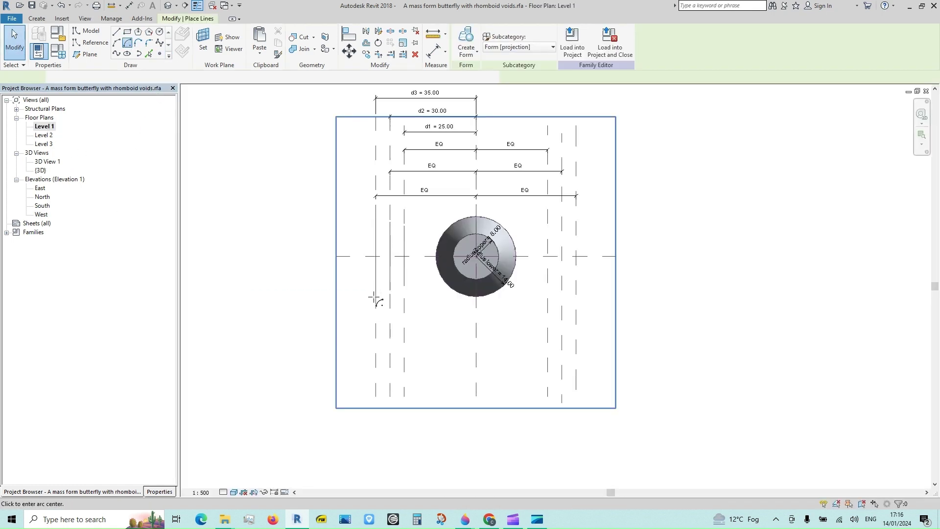
left_click(376, 256)
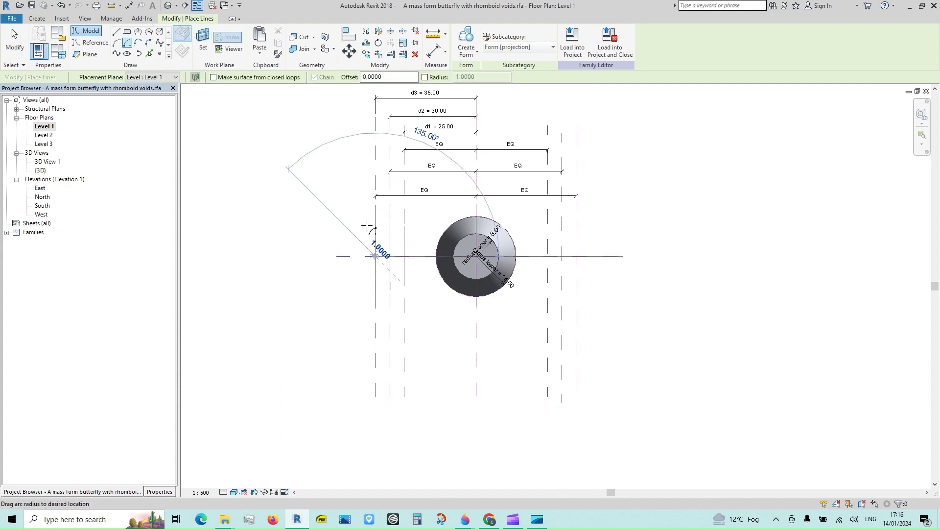
left_click(376, 216)
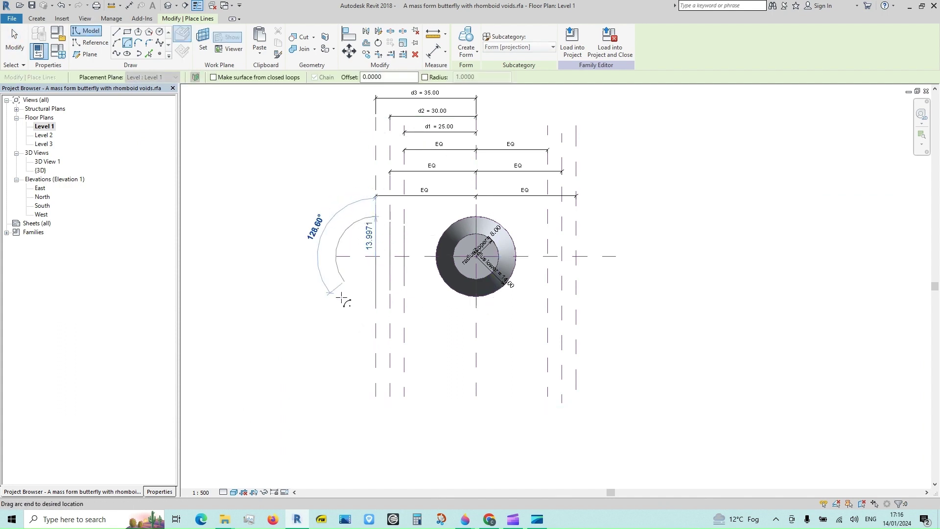
left_click(376, 297)
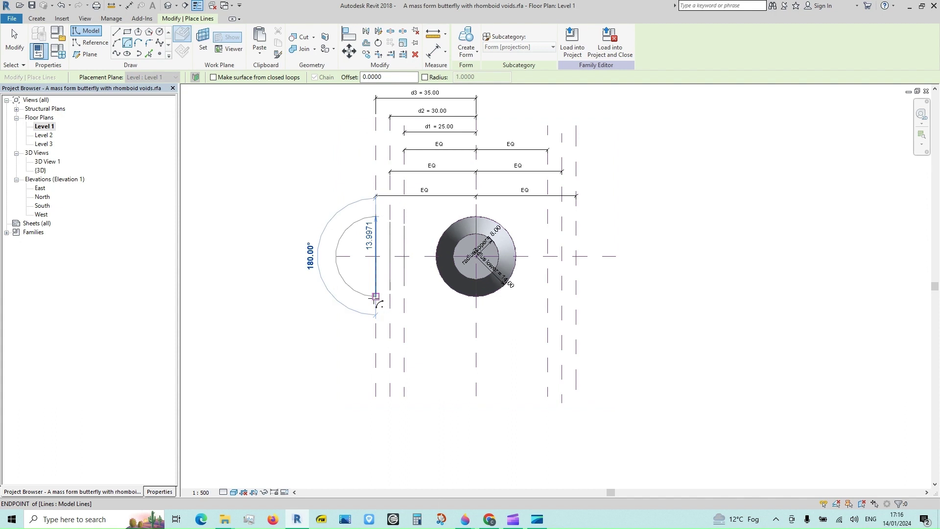
key("Escape")
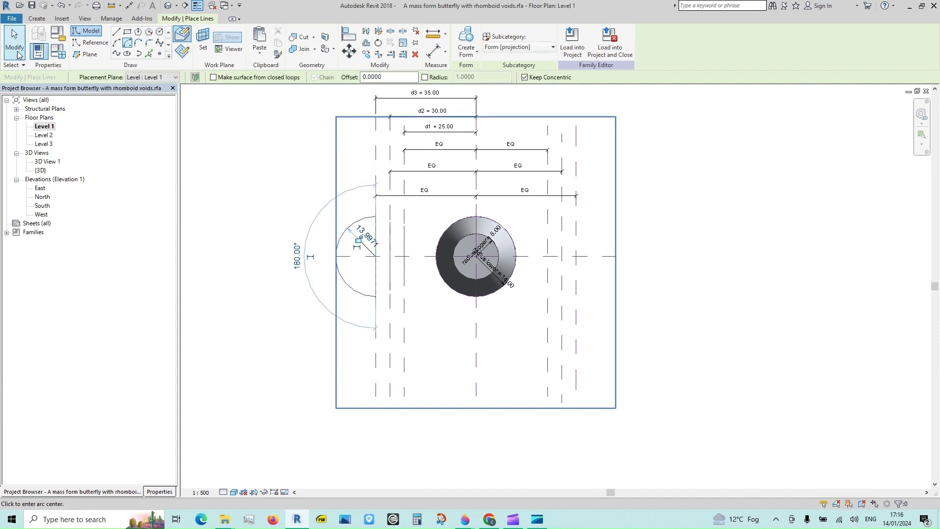
key("Escape")
Step: Set the radius of the Level 1 semicircular arc to 14.5
left_click(348, 292)
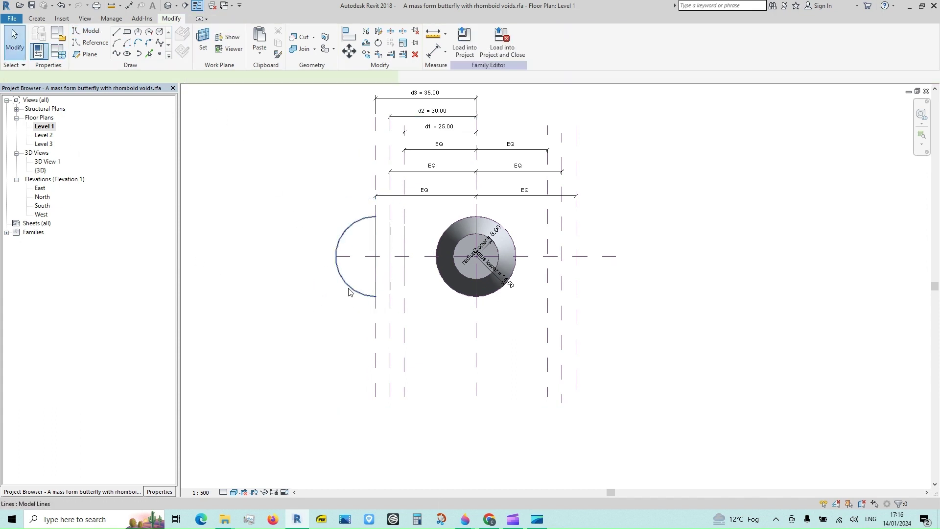
left_click(363, 234)
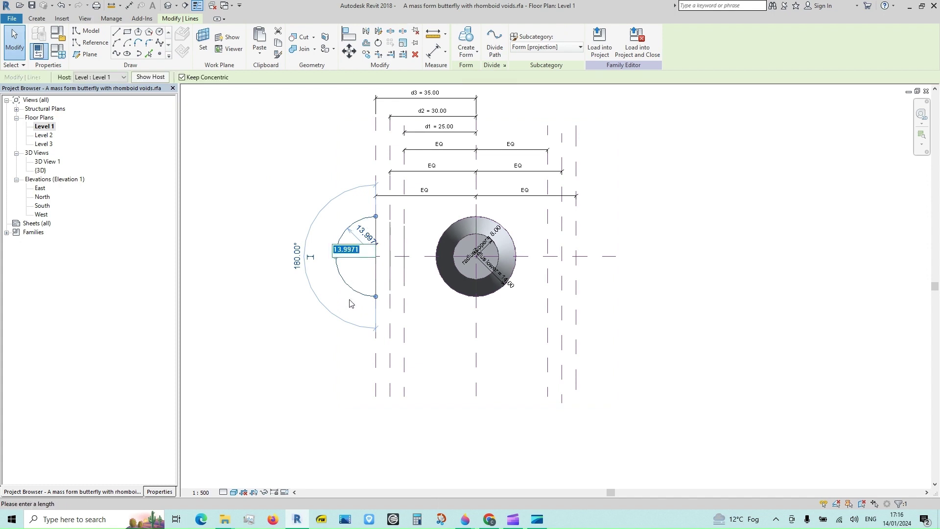
type("14.5")
key("Return")
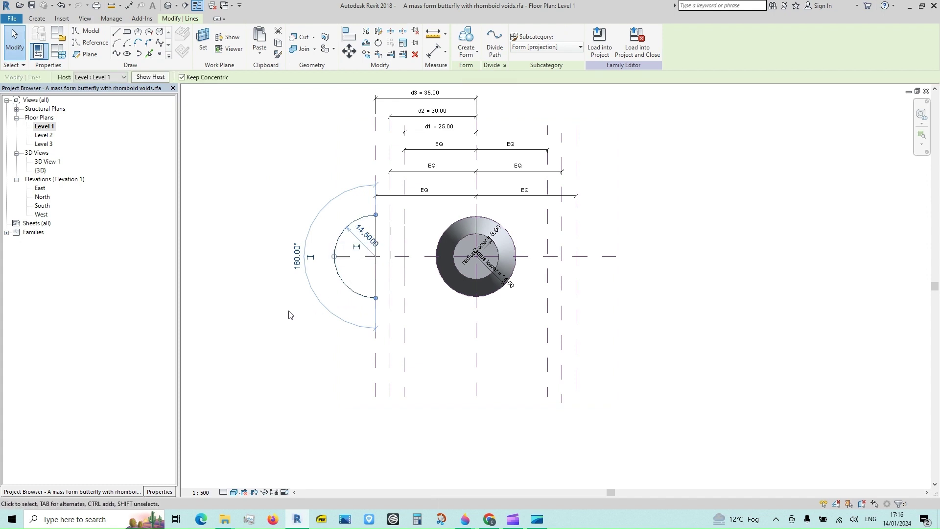
key("Escape")
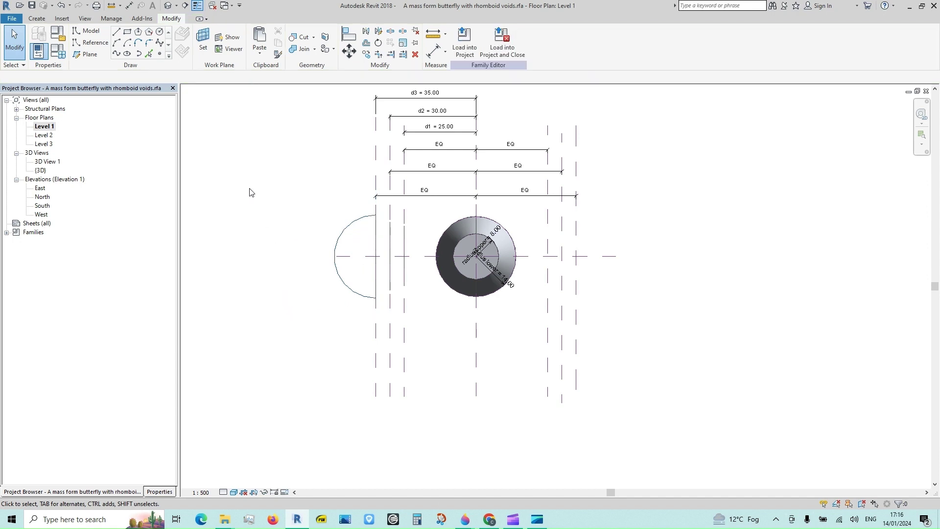
Step: In 3D, create a form from the Level 1 semicircle, the three upright arcs and the tapered form's top edge
left_click(168, 6)
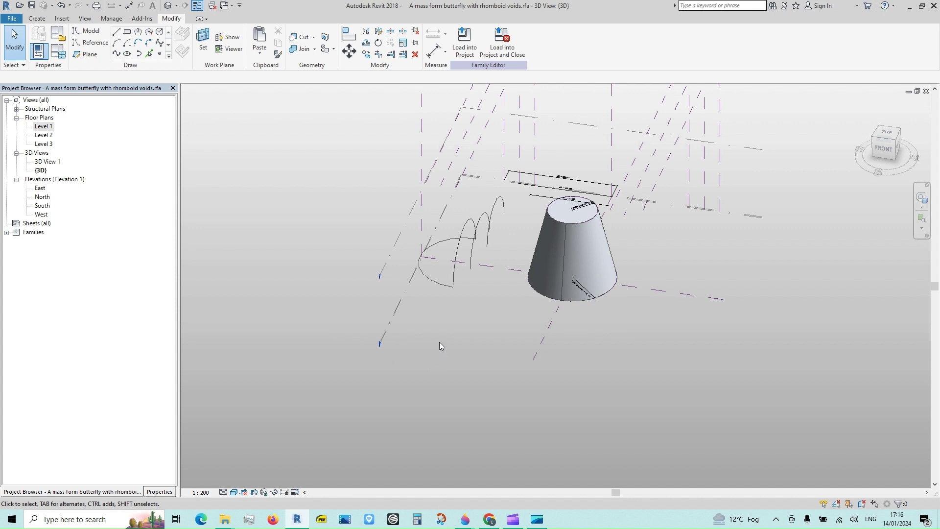
left_click(440, 290)
left_click(472, 262, "ctrl")
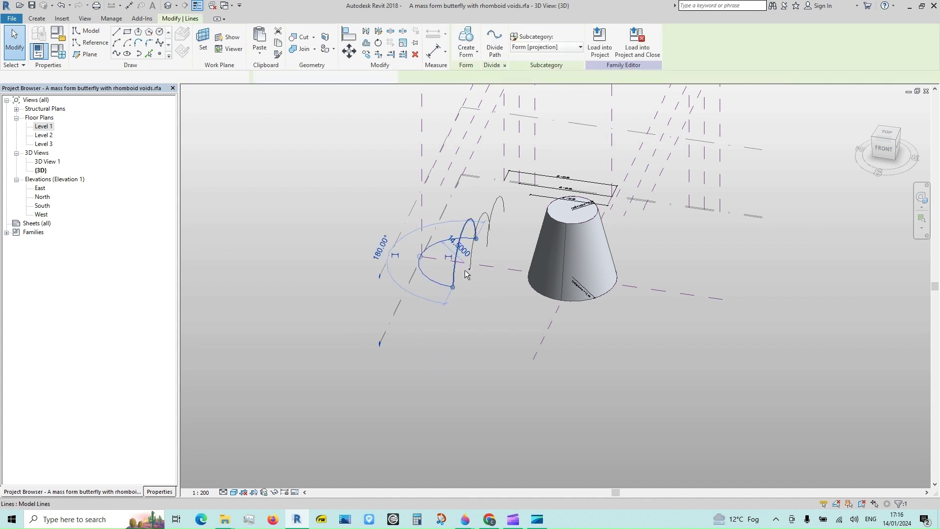
left_click(489, 241, "ctrl")
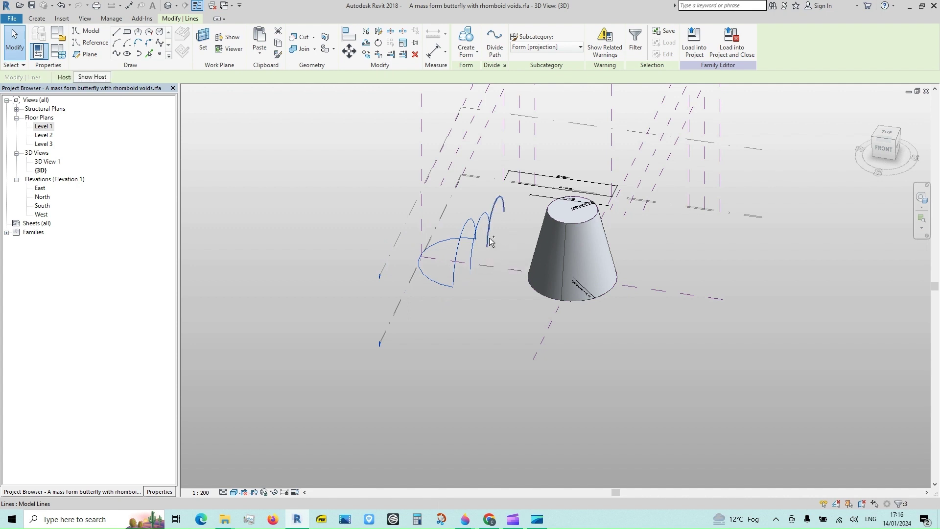
left_click(548, 217, "ctrl")
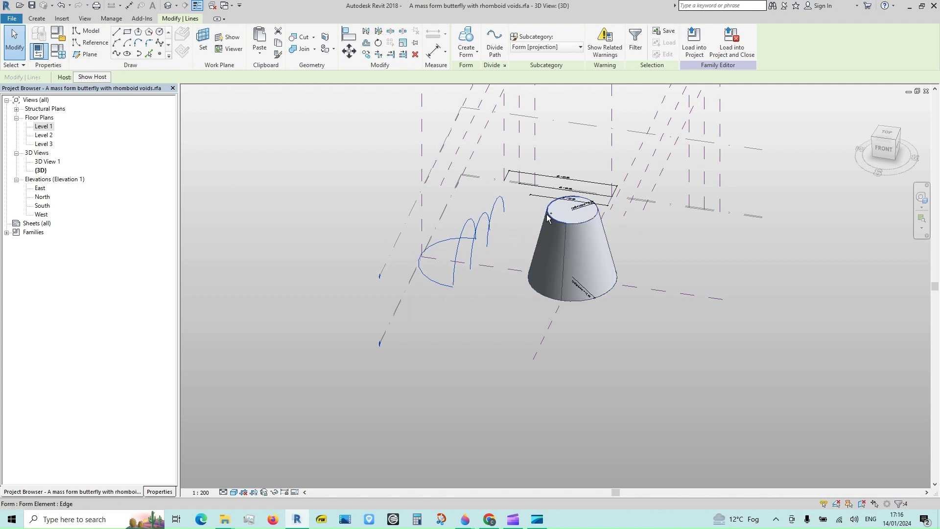
left_click(547, 218, "ctrl")
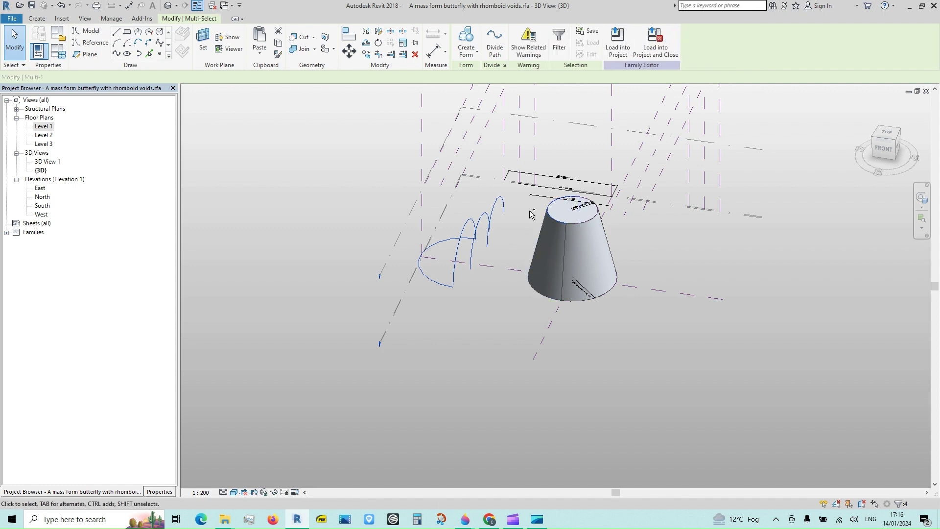
left_click(468, 34)
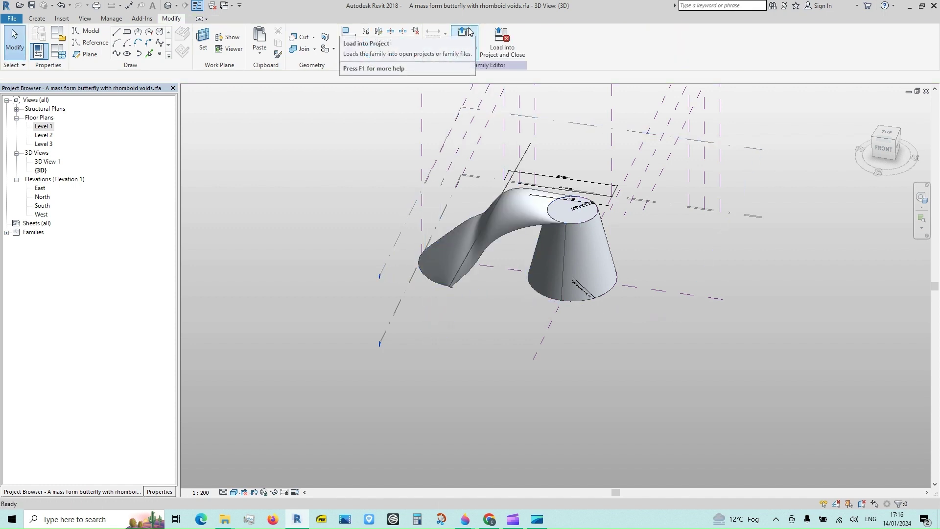
Step: Inspect the lofted wing form from the front and dissolve it back into its profile curves
middle_click_drag(451, 430, 485, 407, "shift")
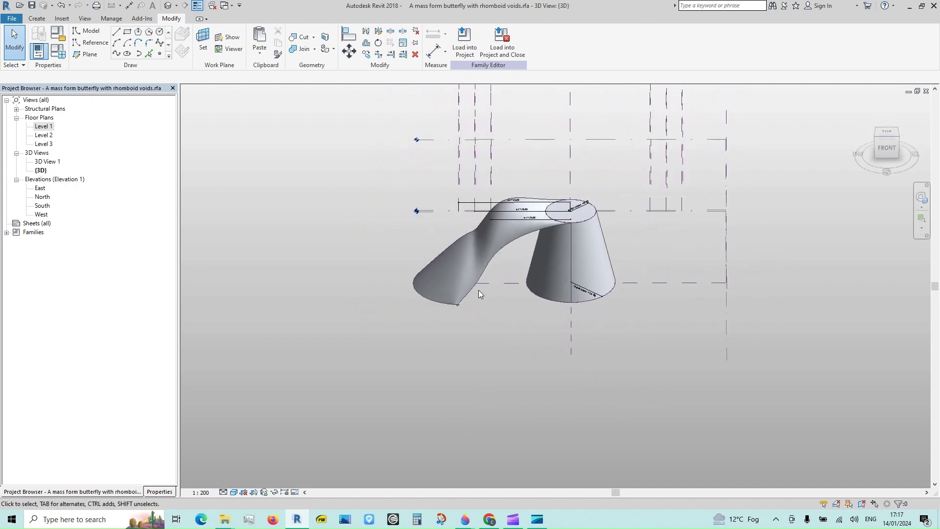
left_click(484, 273)
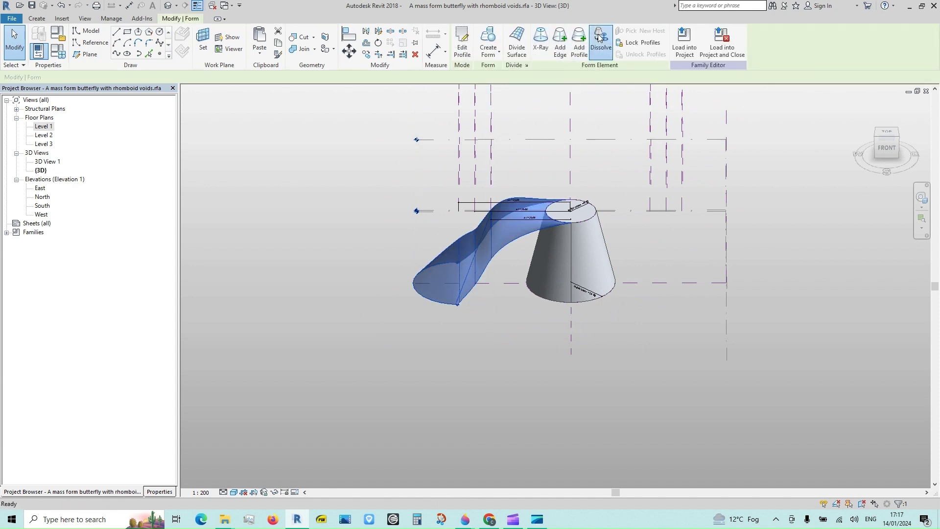
left_click(600, 39)
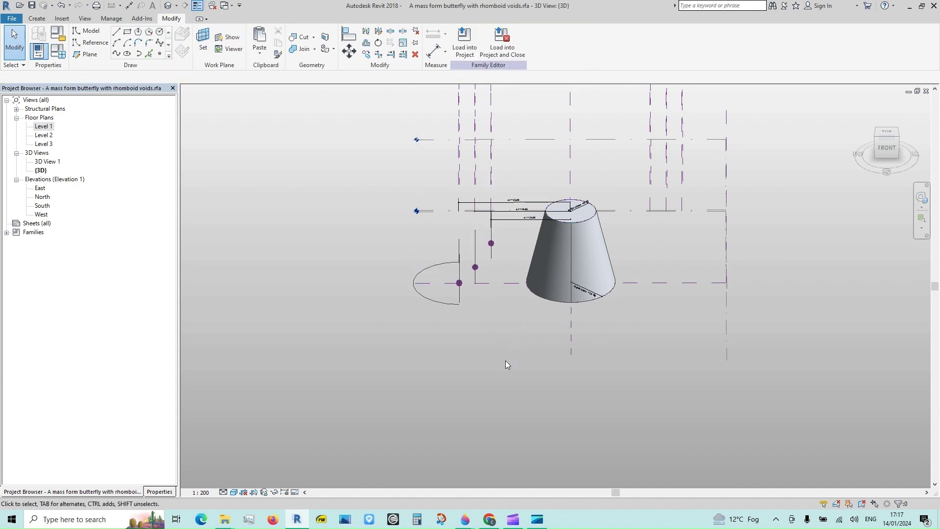
Step: In the Level 1 plan, mirror a copy of the Level 1 semicircle and three upright arcs across the central left/right reference plane
double_click(44, 127)
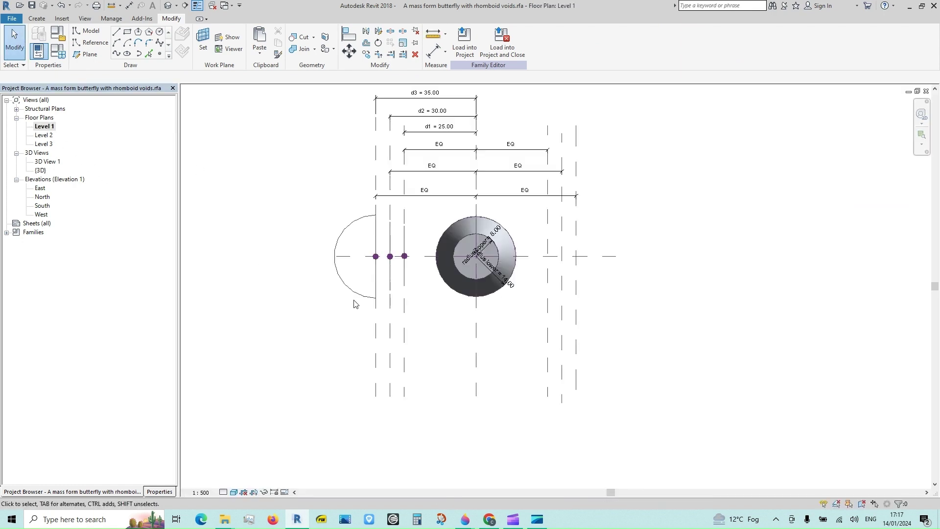
left_click(357, 299)
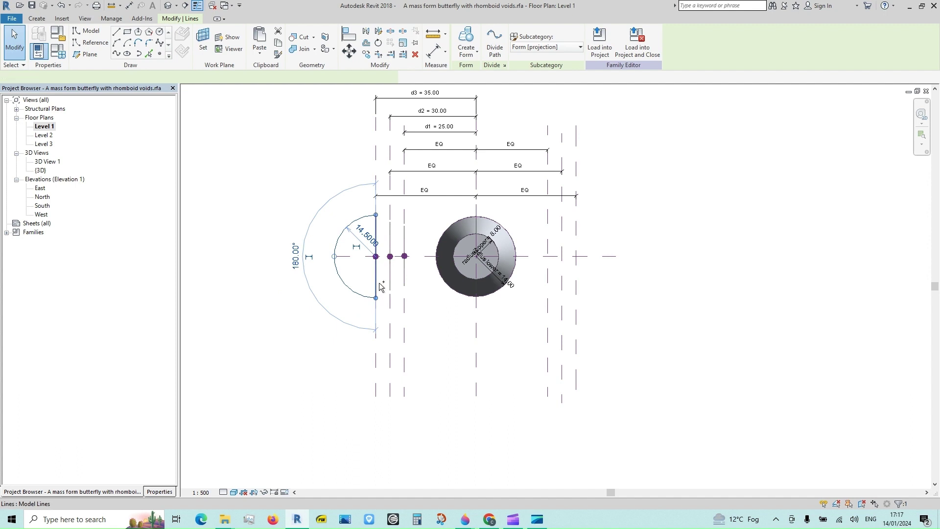
left_click(391, 283, "ctrl")
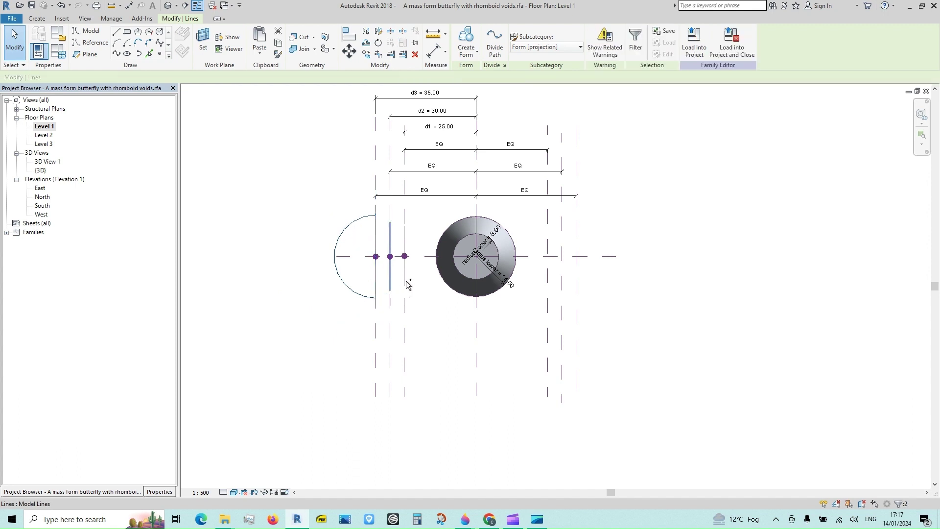
left_click(405, 280, "ctrl")
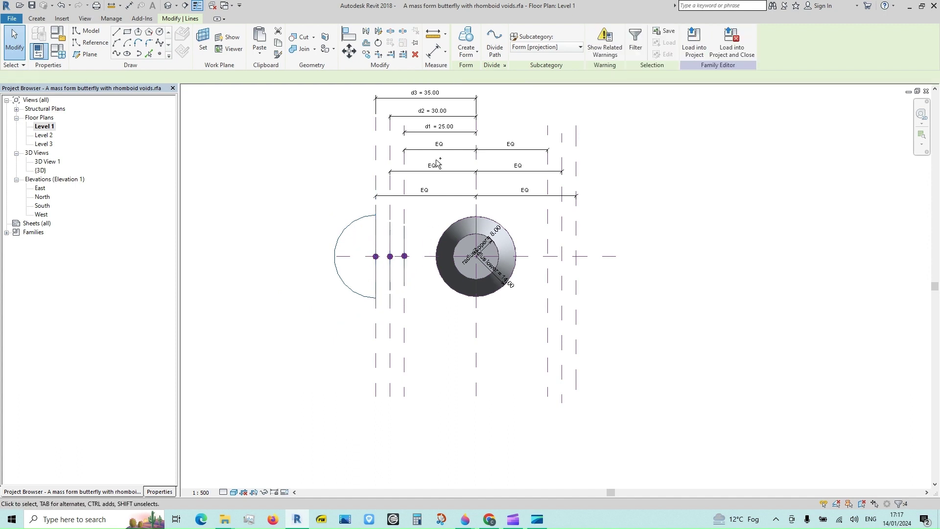
left_click(417, 98, "ctrl")
left_click(368, 33)
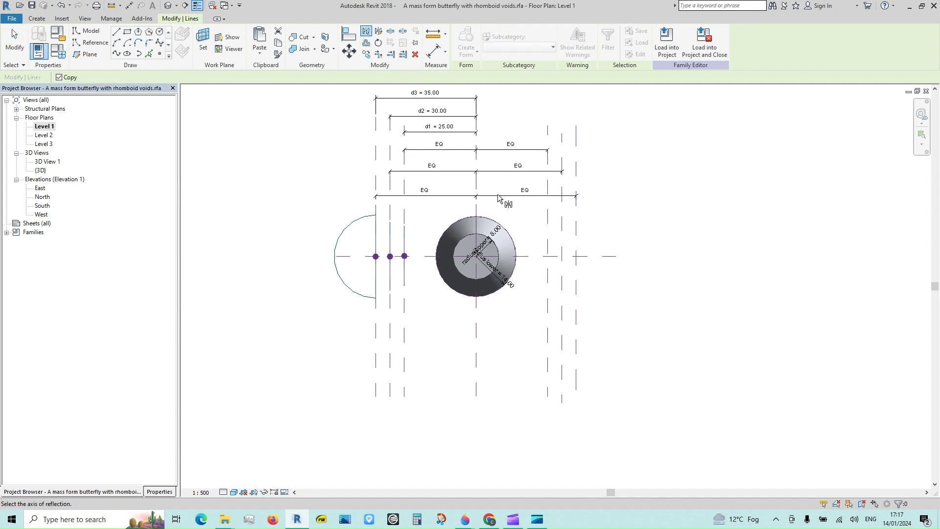
left_click(478, 333)
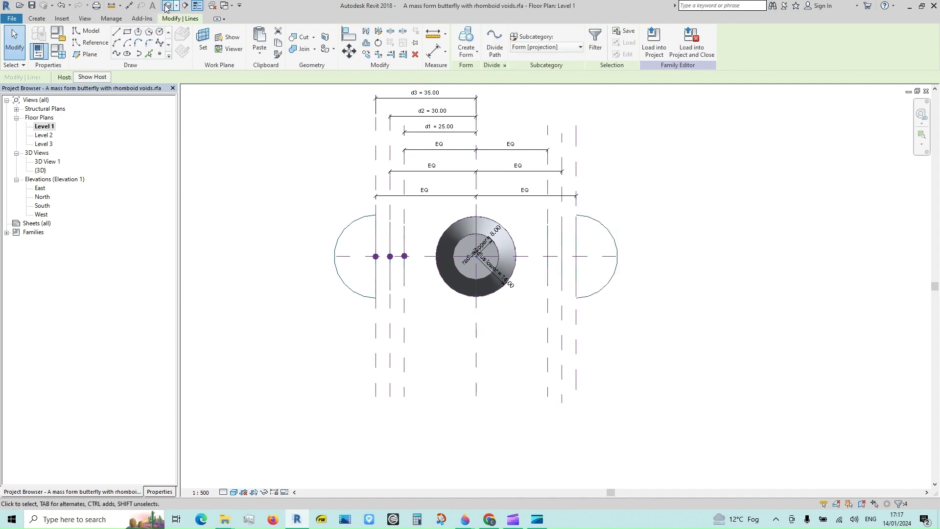
Step: In the South elevation, align the three original upright arcs with their reference planes and lock the alignments
double_click(42, 214)
double_click(42, 207)
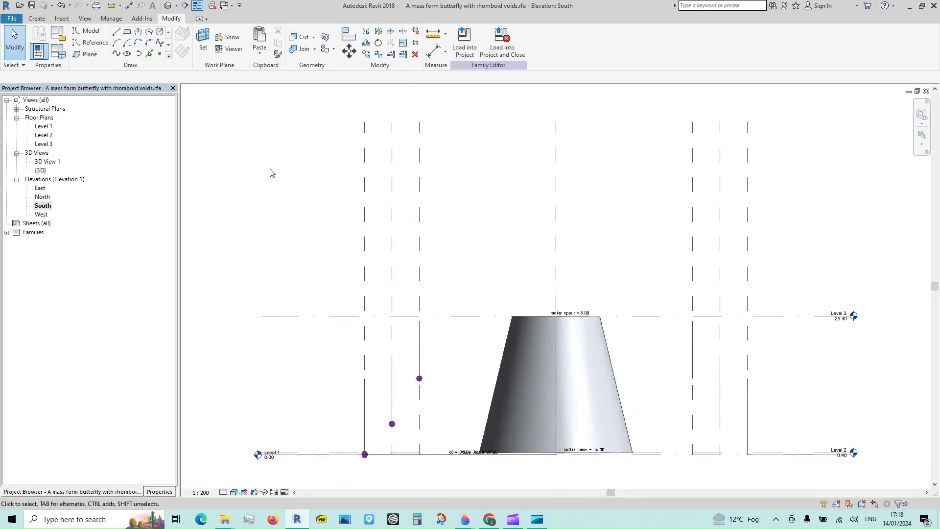
left_click(349, 35)
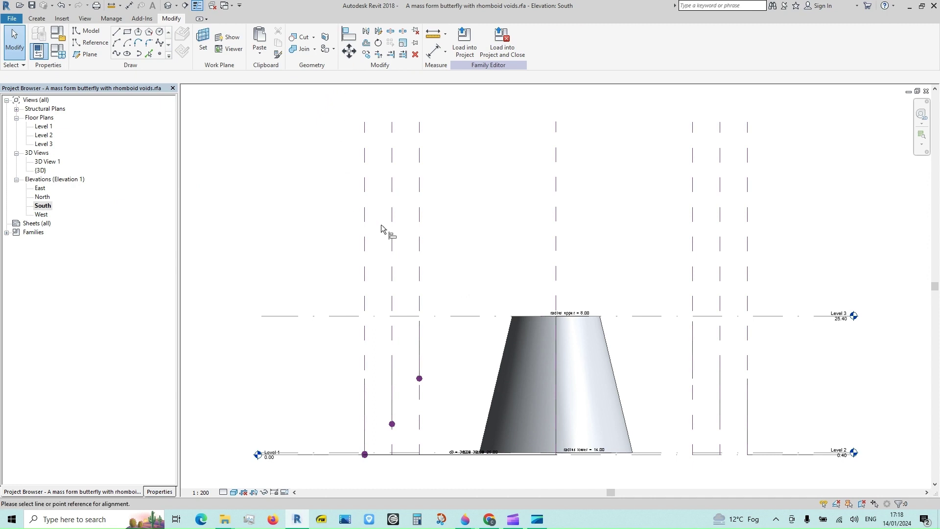
left_click(364, 254)
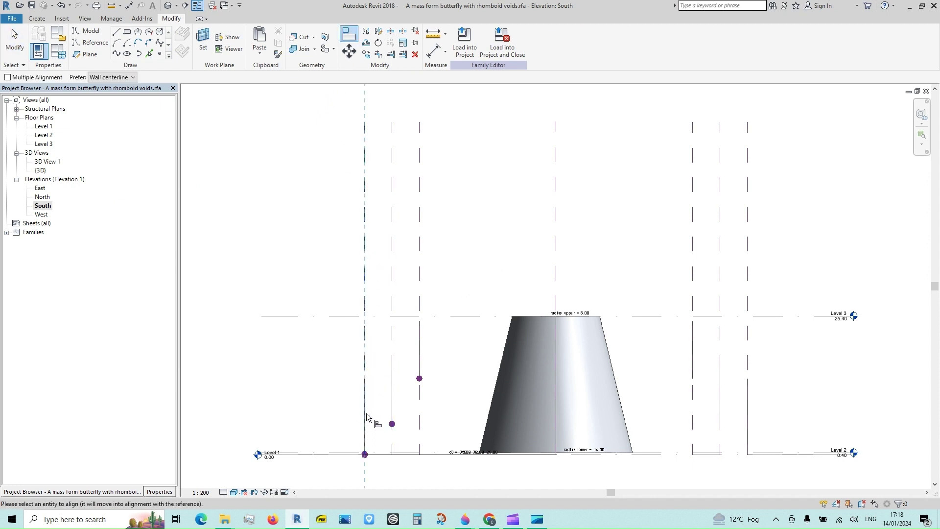
left_click(14, 37)
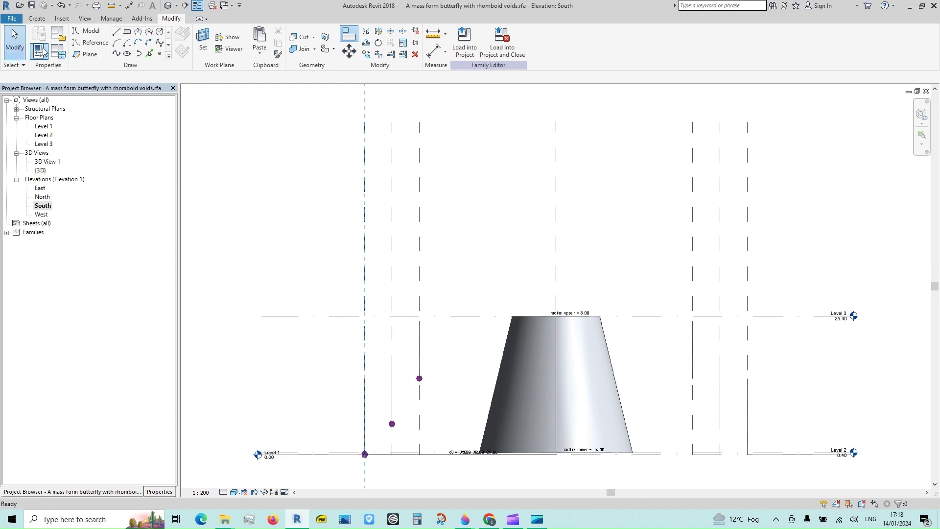
left_click(349, 36)
left_click(393, 238)
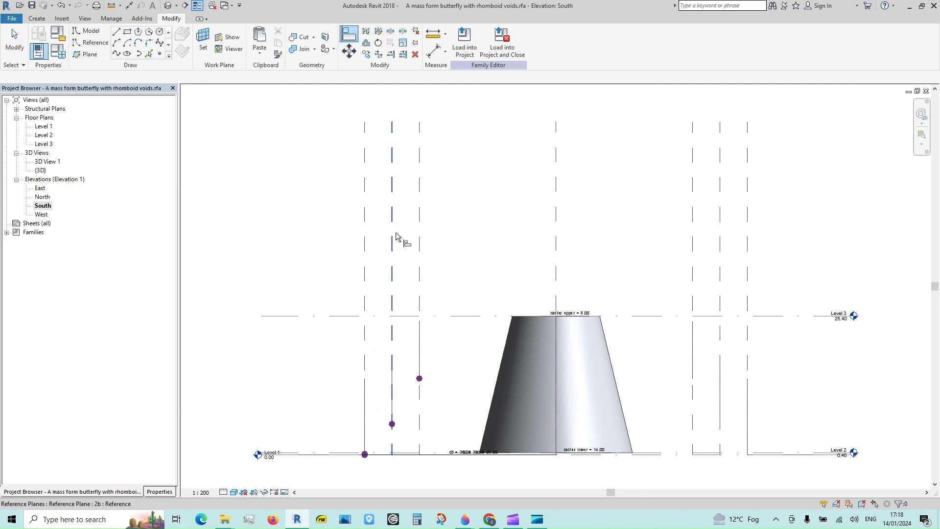
left_click(395, 373)
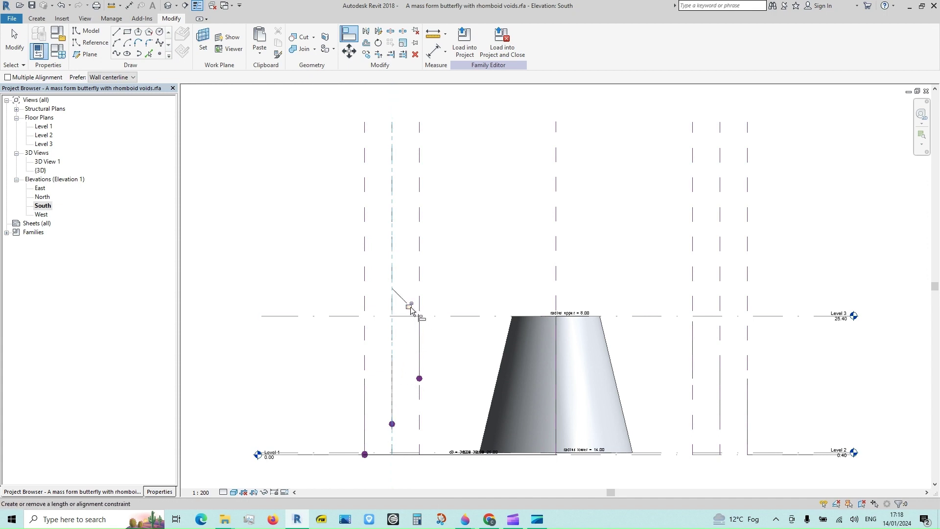
left_click(419, 267)
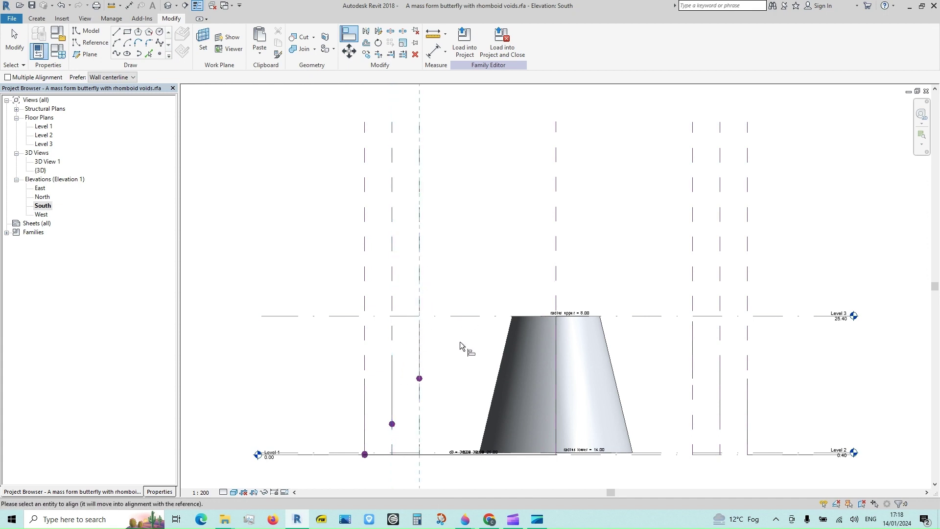
left_click(421, 373)
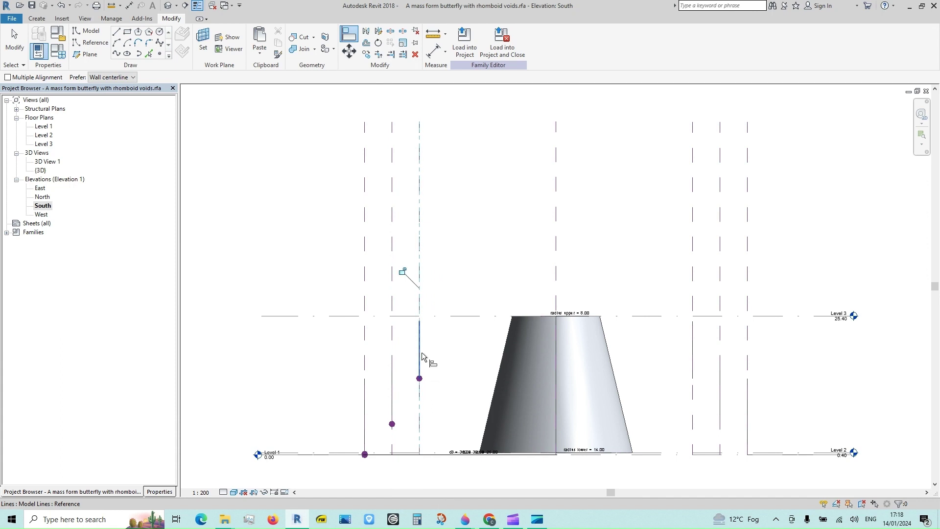
Step: Align the mirrored upright arcs with the matching reference planes on the opposite side of the tapered form and lock them
left_click(691, 287)
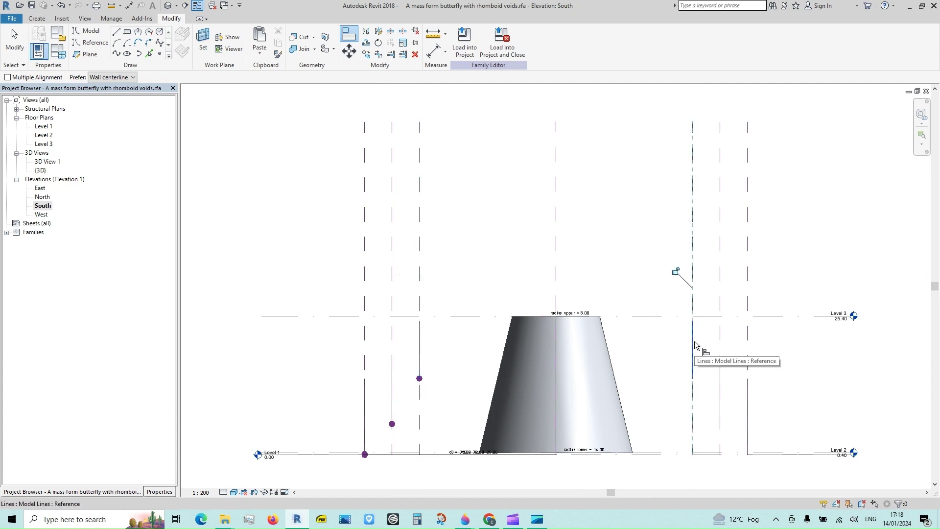
left_click(676, 273)
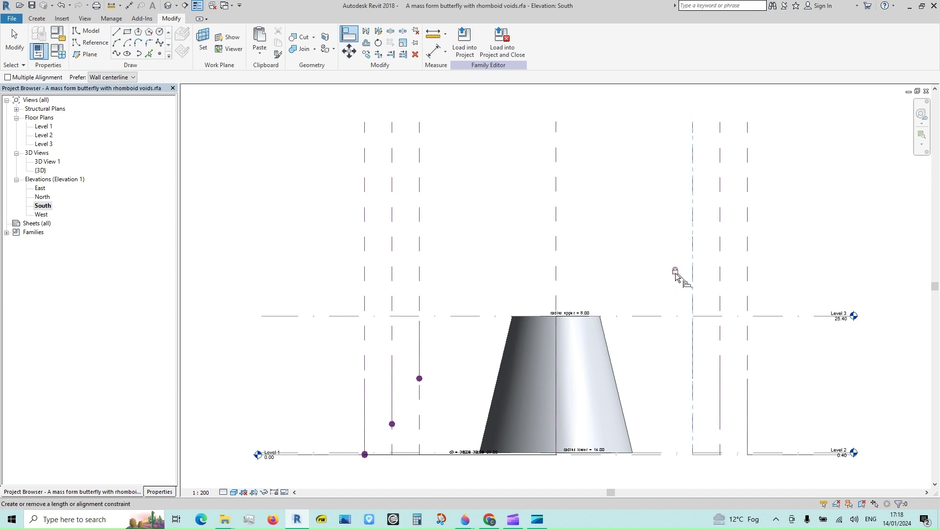
left_click(719, 282)
left_click(765, 305)
left_click(20, 43)
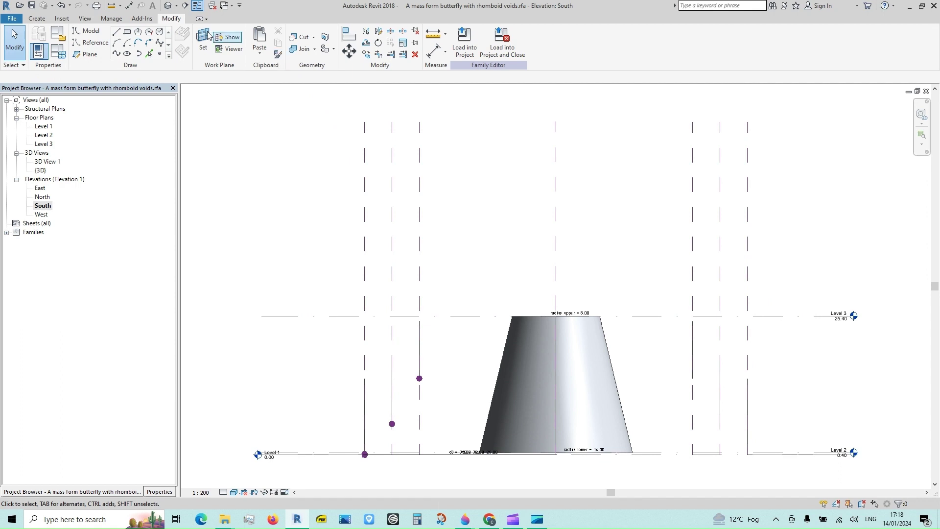
Step: In 3D, create the left wing form from the original semicircle, its three upright arcs and the tapered form's adjacent top edge
left_click(168, 6)
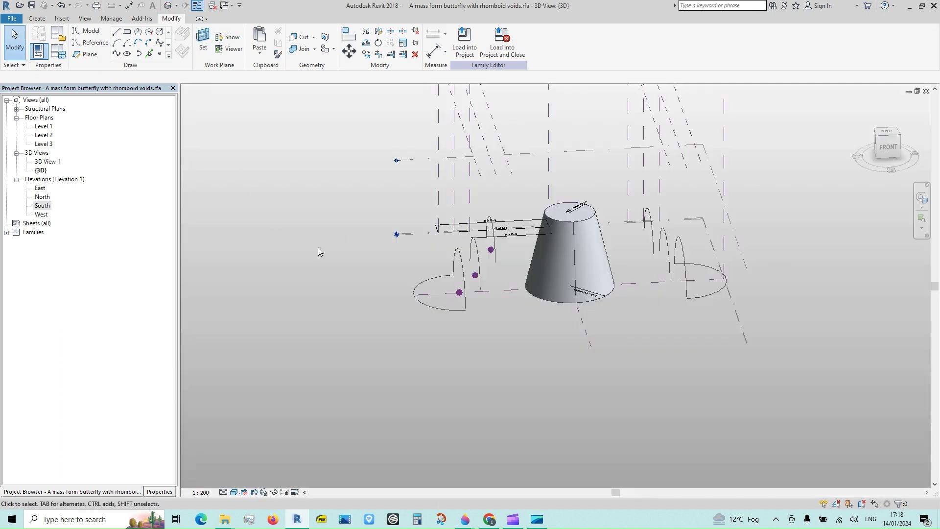
left_click(426, 310)
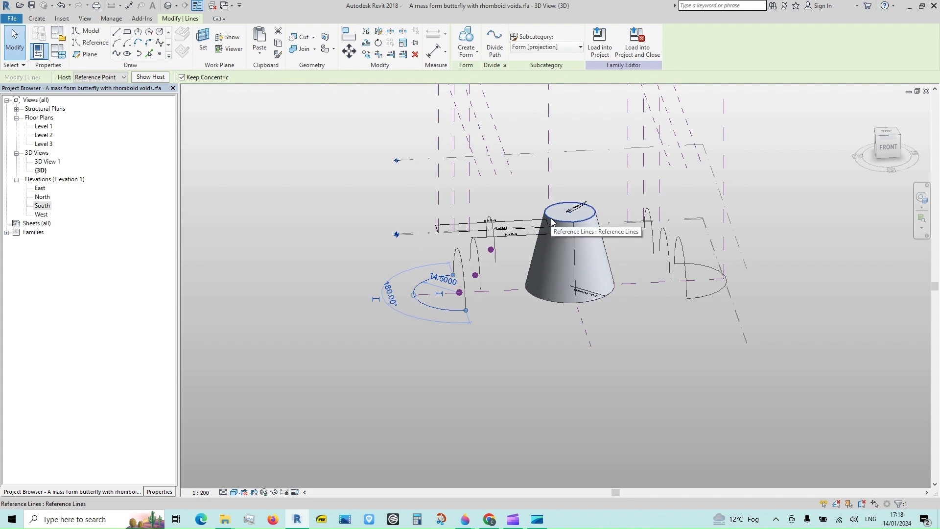
key("Tab")
key("Tab")
key("Tab")
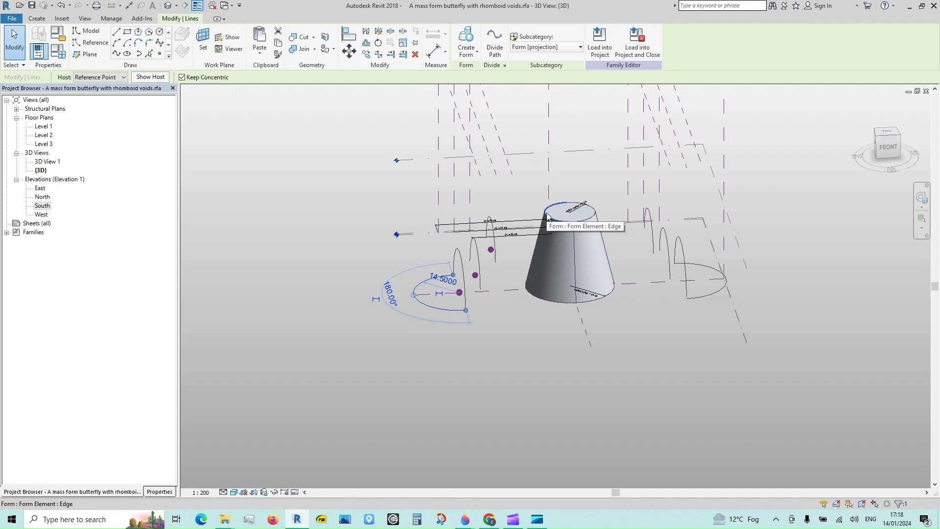
left_click(548, 216, "ctrl")
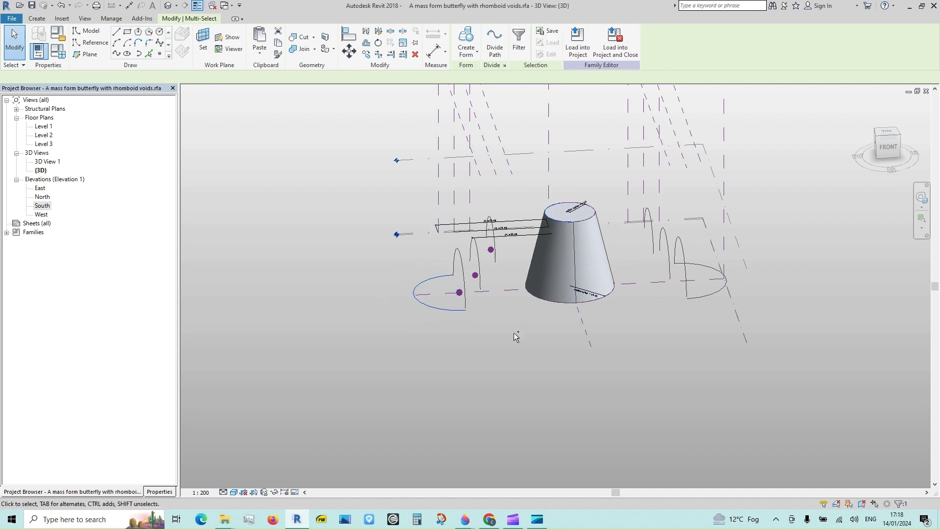
left_click(467, 305, "ctrl")
left_click(474, 271, "ctrl")
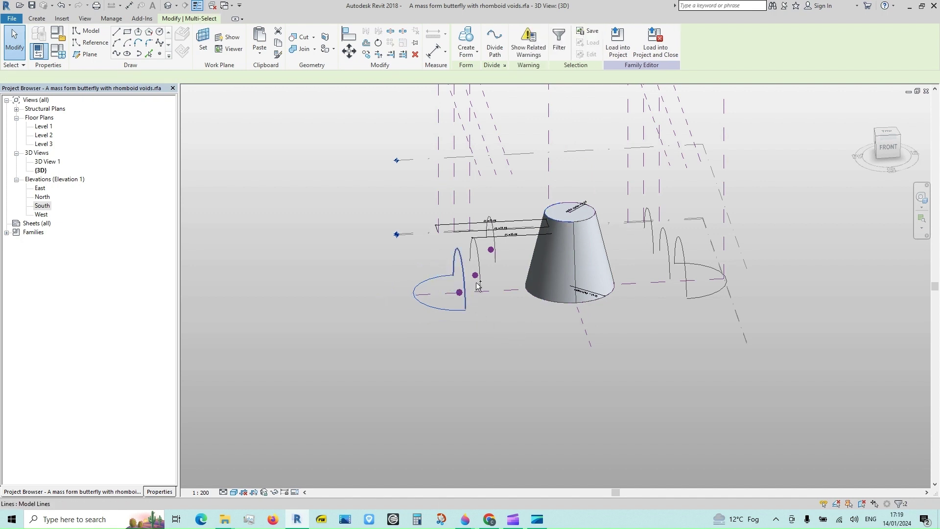
left_click(496, 265, "ctrl")
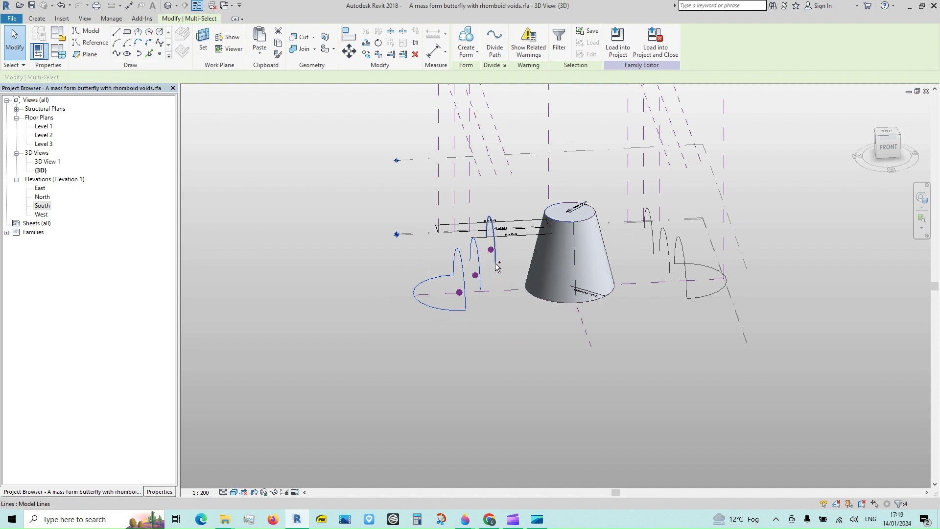
left_click(549, 221, "ctrl")
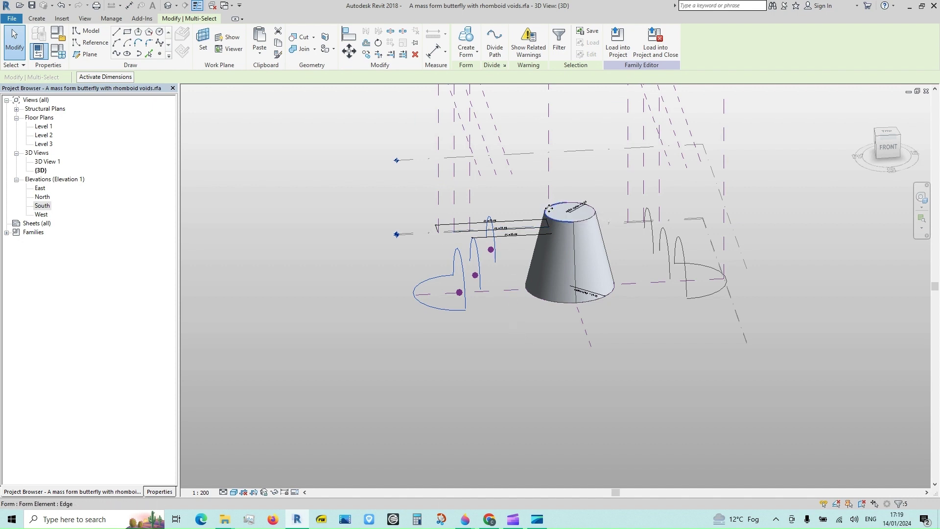
left_click(471, 40)
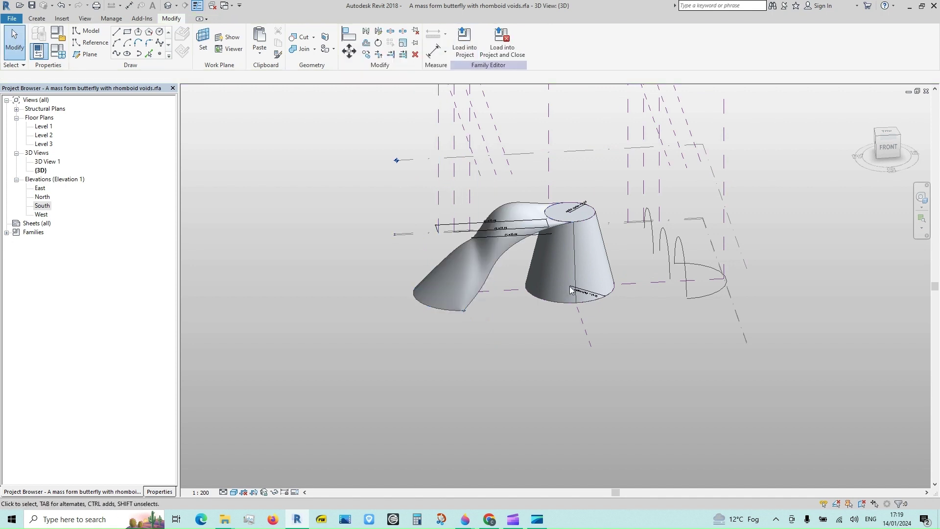
Step: Create the right wing form from the tapered form's right top edge, the three mirrored upright arcs and the mirrored semicircle
left_click(596, 217)
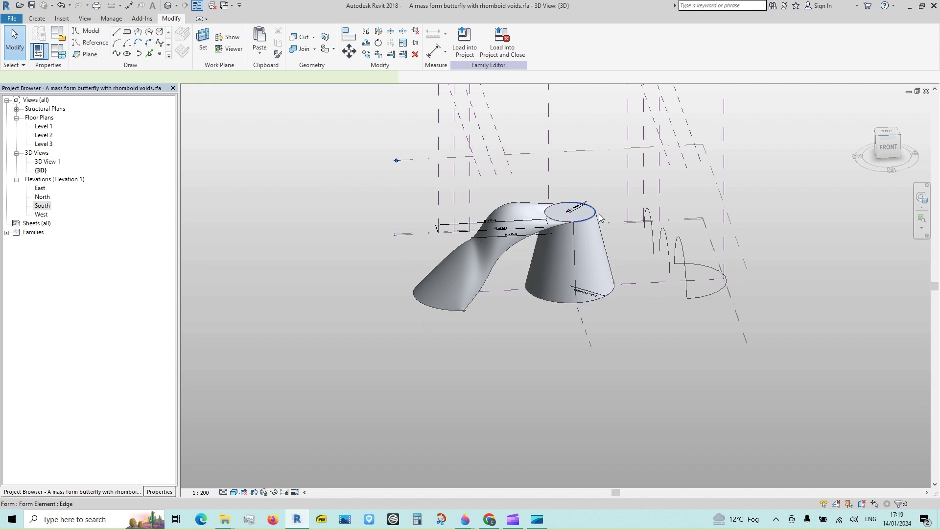
left_click(654, 248, "ctrl")
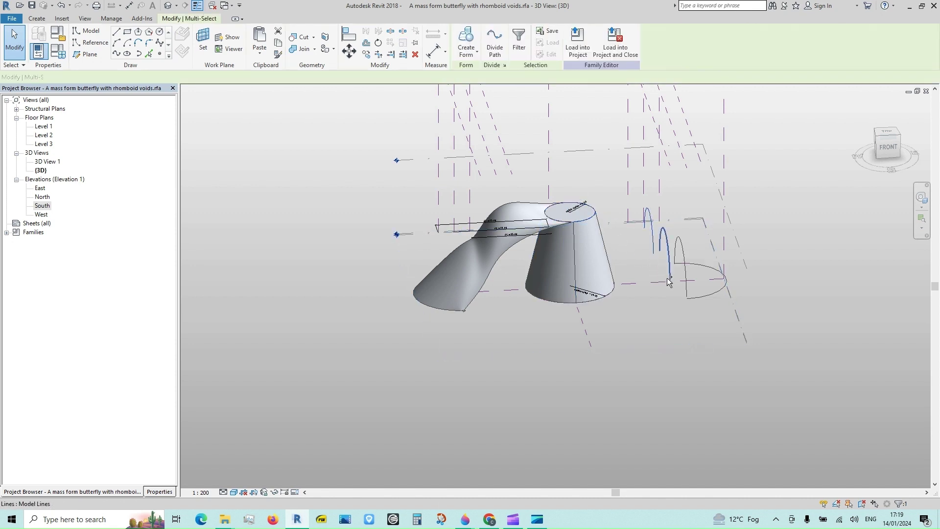
left_click(682, 294, "ctrl")
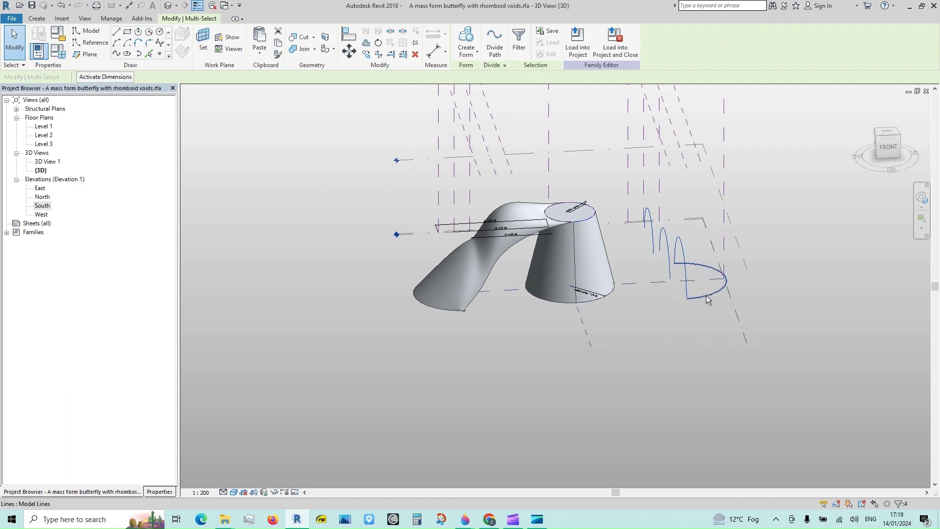
left_click(466, 39)
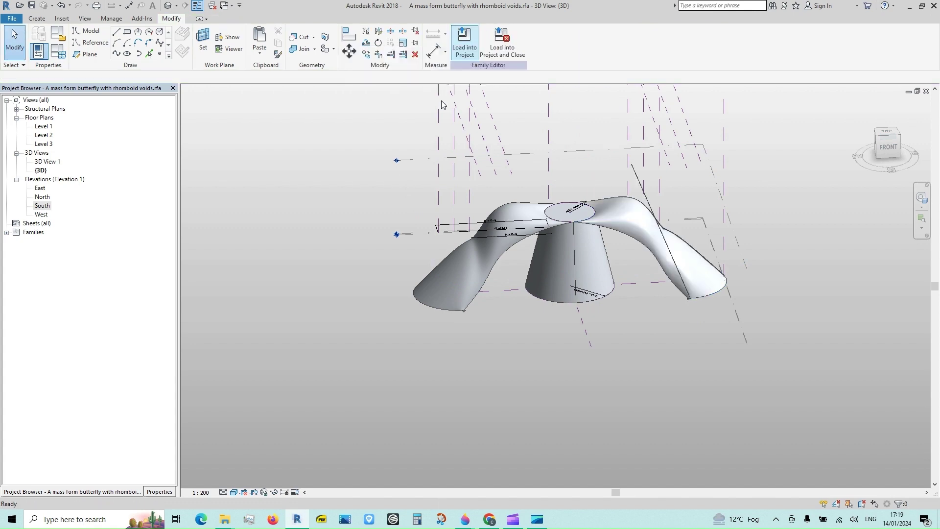
Step: Divide the surfaces of both wing forms into UV grids and show the right divided surface's properties
middle_click_drag(855, 365, 780, 383, "shift")
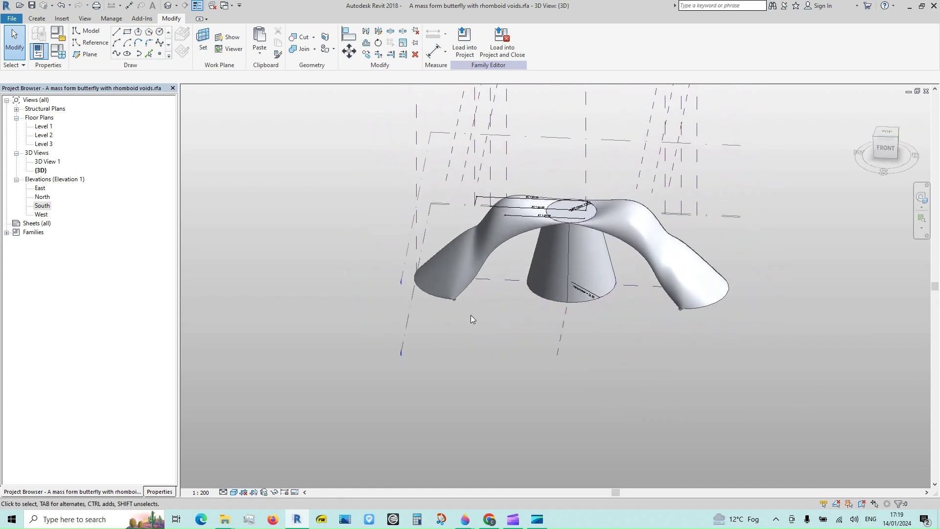
left_click(466, 291)
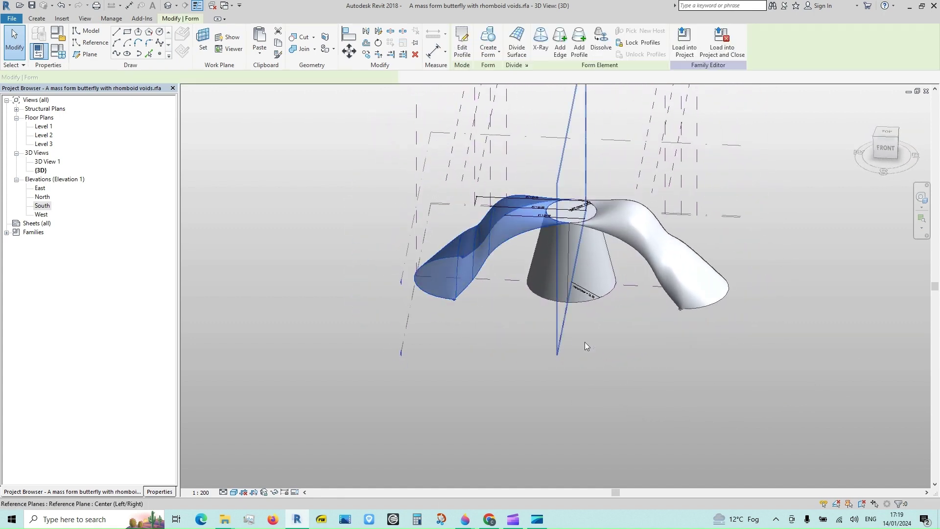
left_click(517, 44)
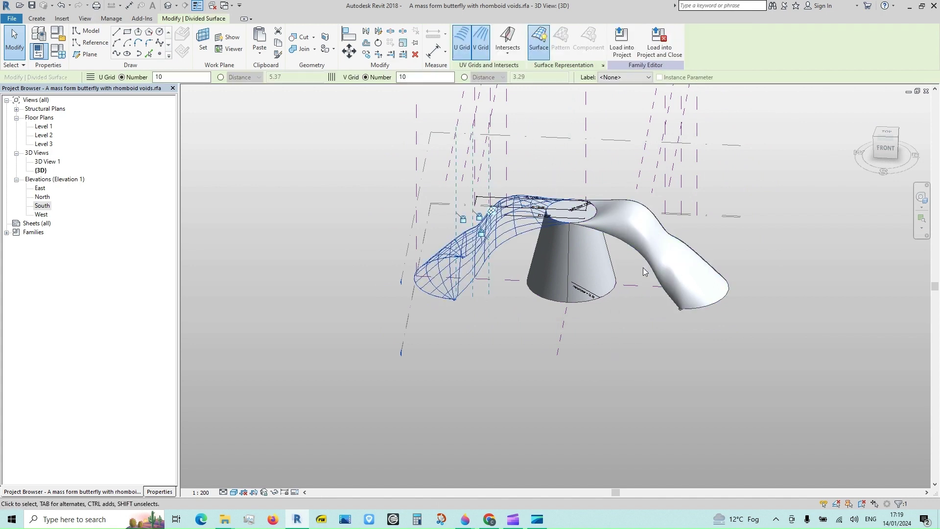
left_click(627, 234)
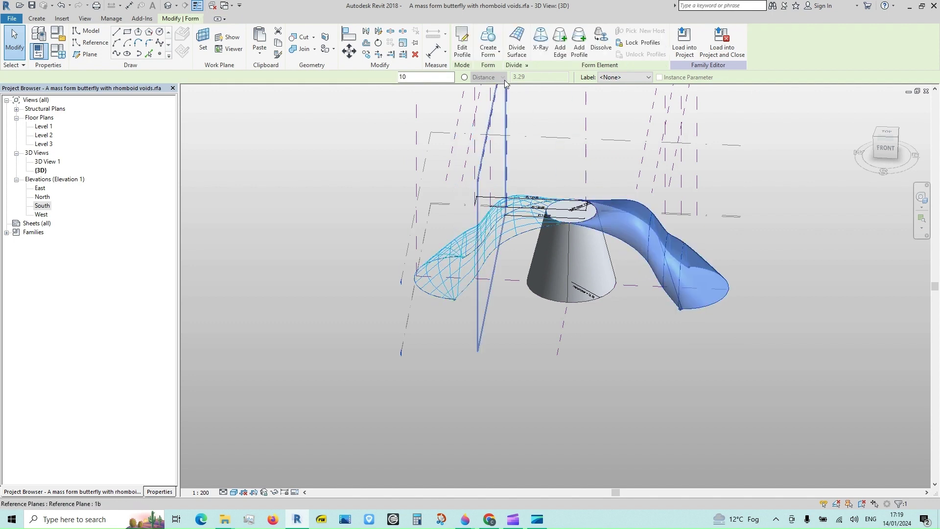
left_click(517, 43)
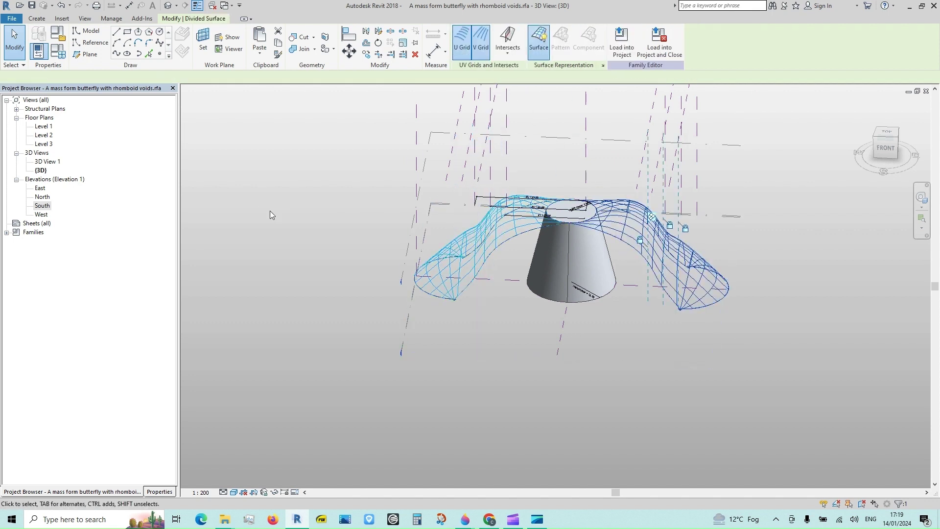
left_click(160, 491)
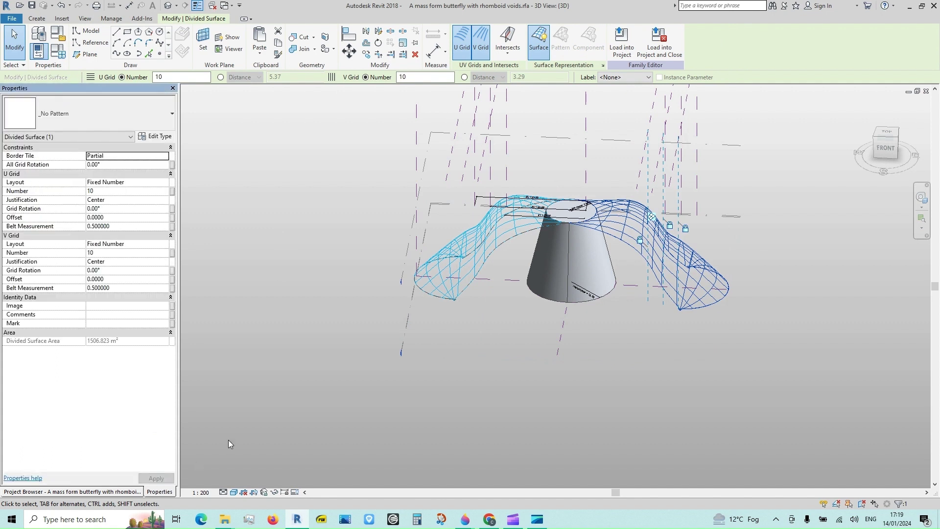
Step: Apply the Rhomboid pattern to the divided surfaces of the right wing and the left wing
left_click(171, 115)
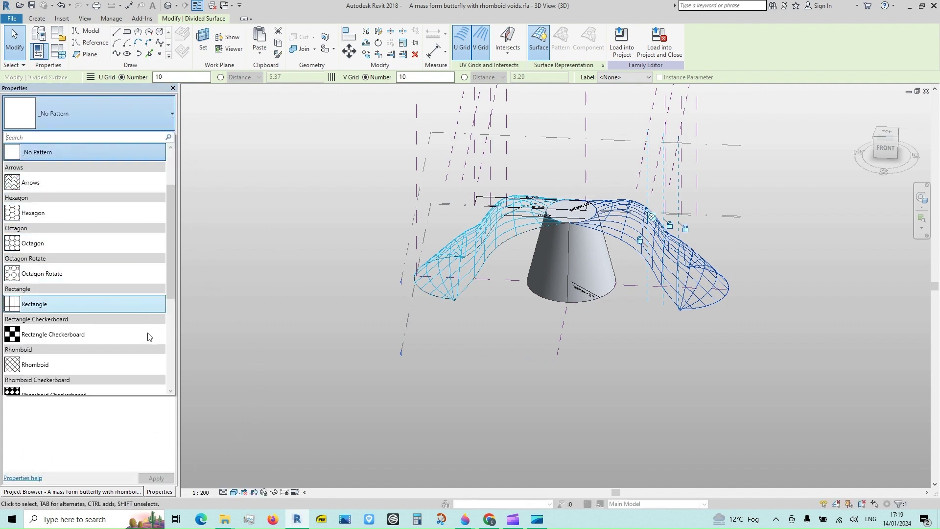
left_click(146, 370)
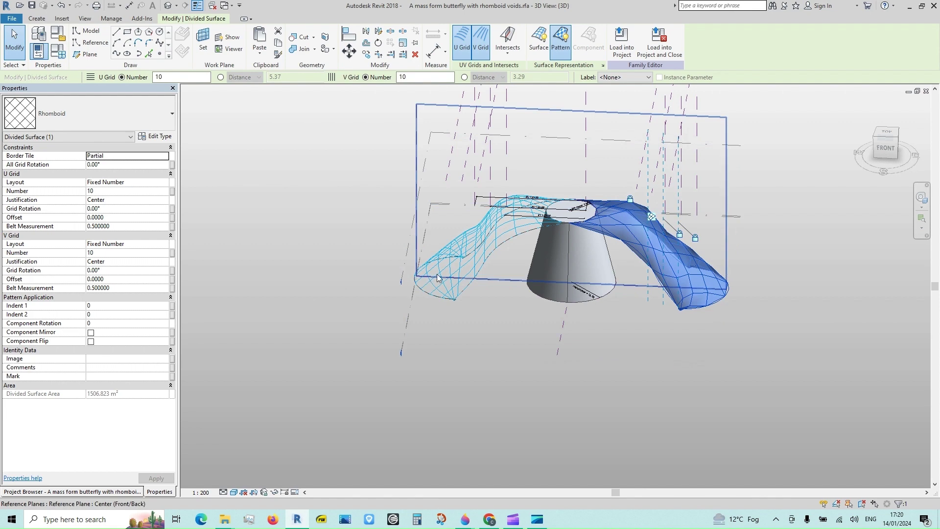
left_click(451, 273)
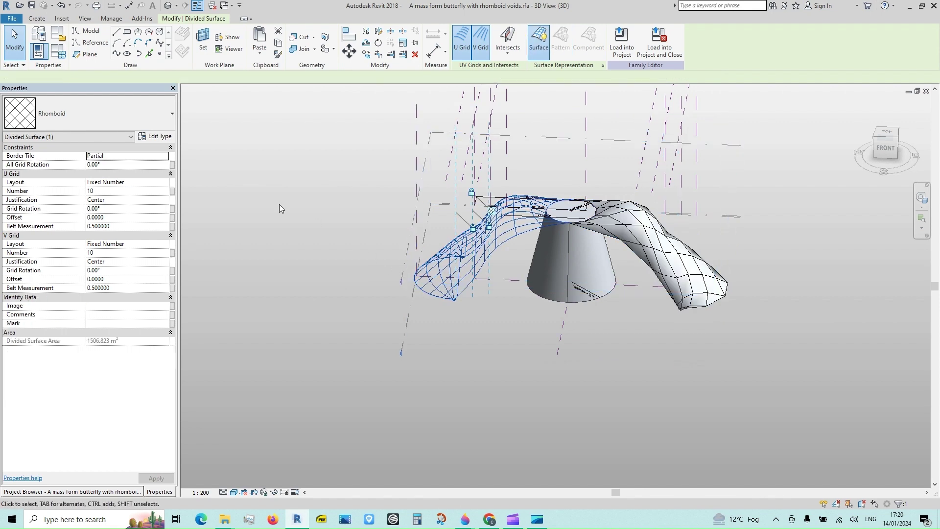
left_click(169, 116)
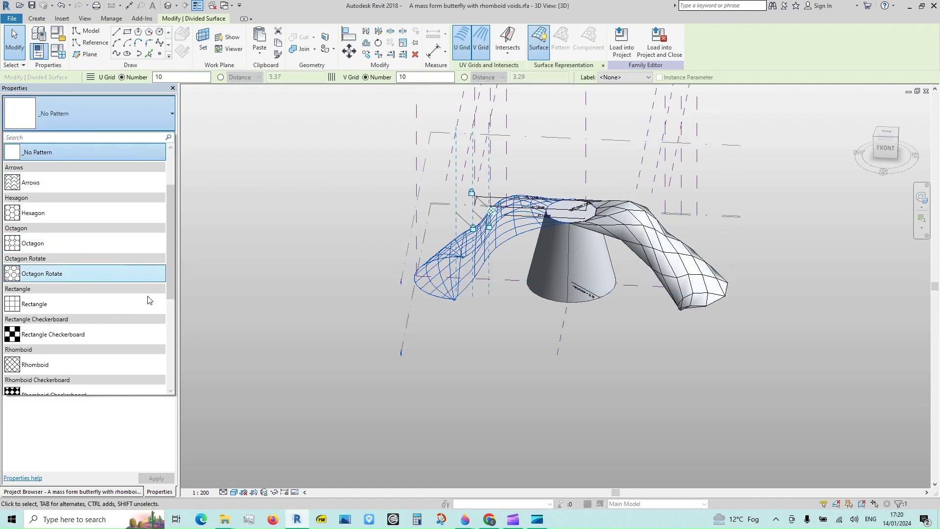
left_click(142, 366)
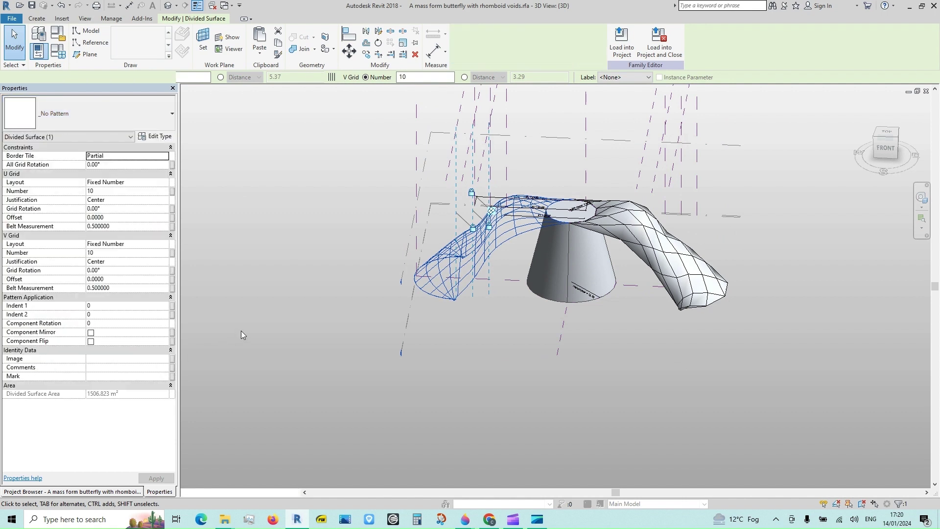
left_click(241, 330)
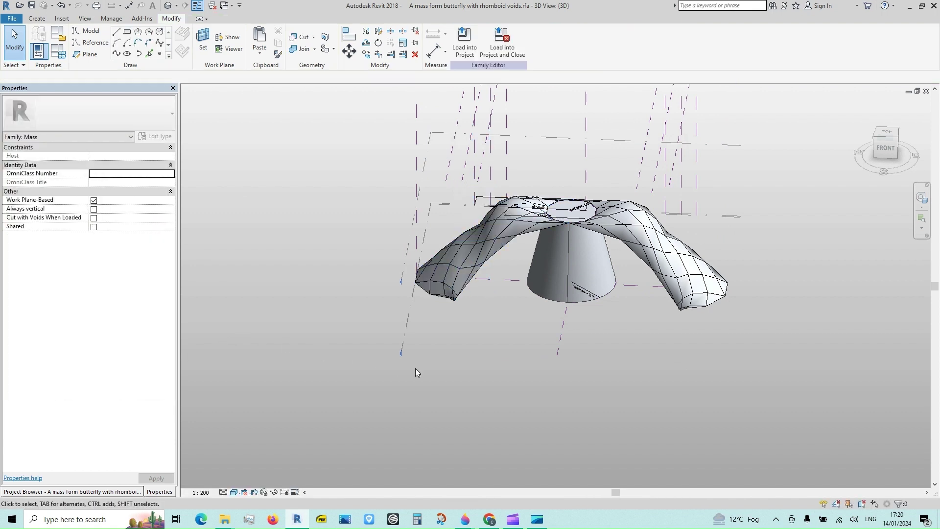
Step: Divide the surfaces of the central tapered form and apply the Rhomboid pattern to them
middle_click_drag(652, 399, 469, 369, "shift")
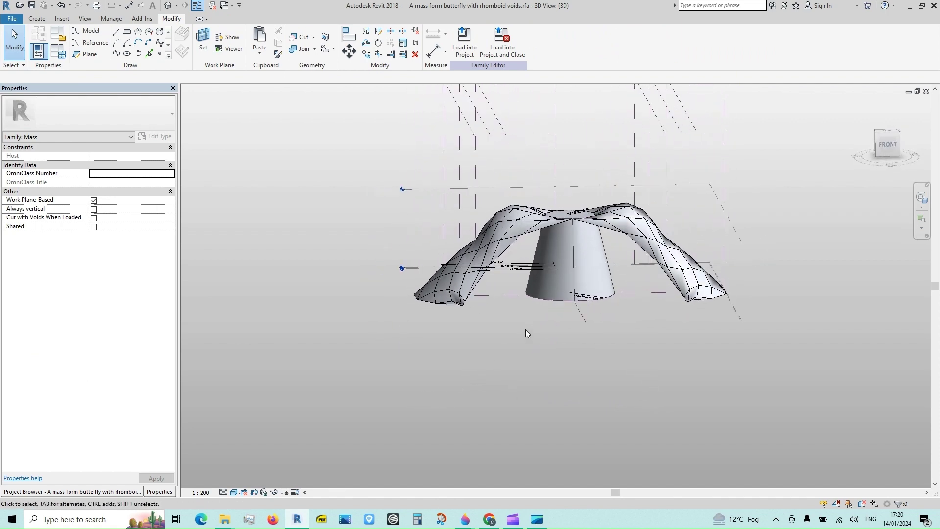
left_click(531, 282)
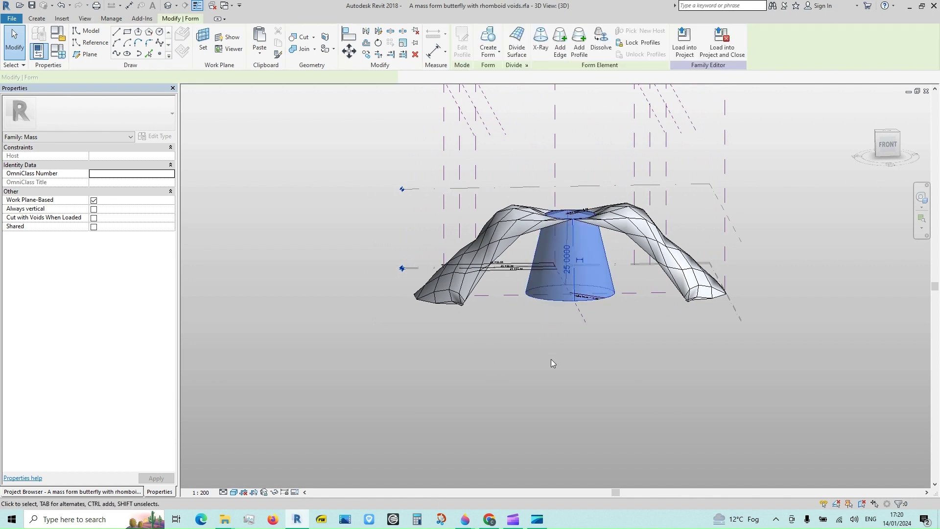
left_click(519, 38)
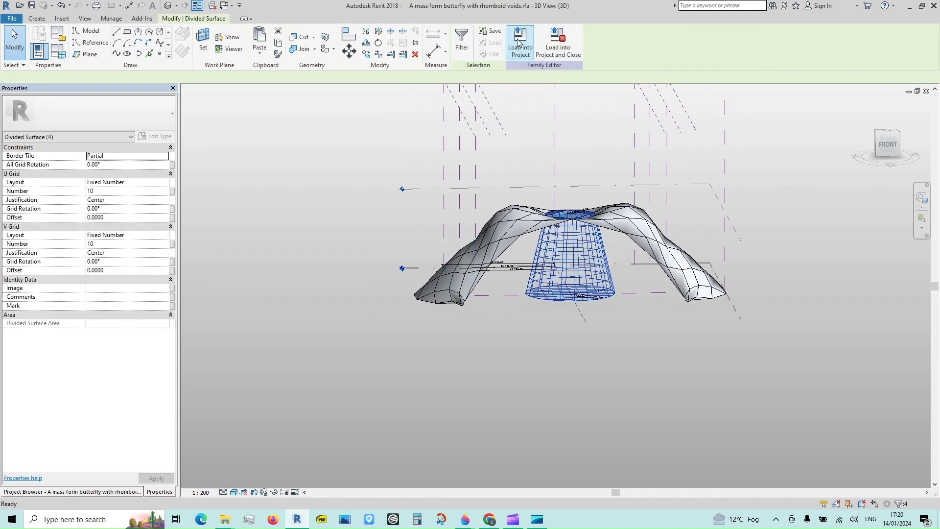
left_click(169, 115)
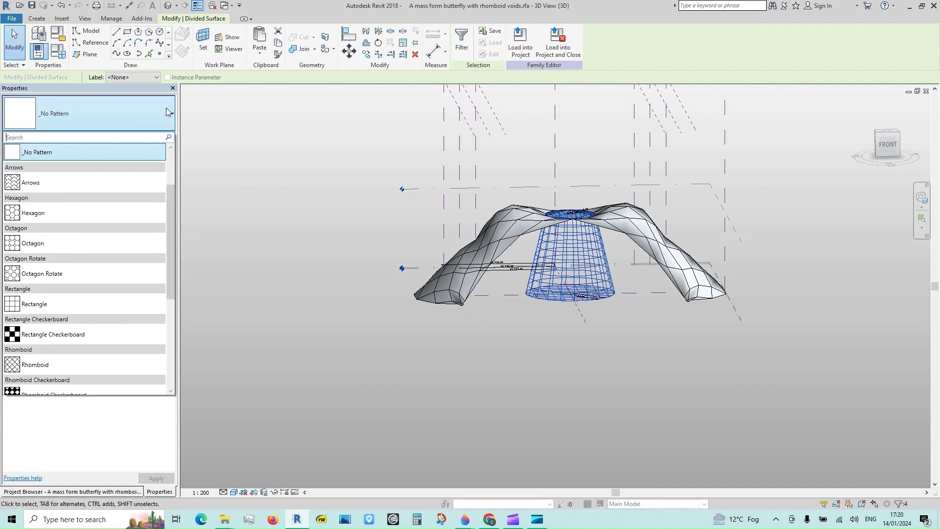
left_click(125, 362)
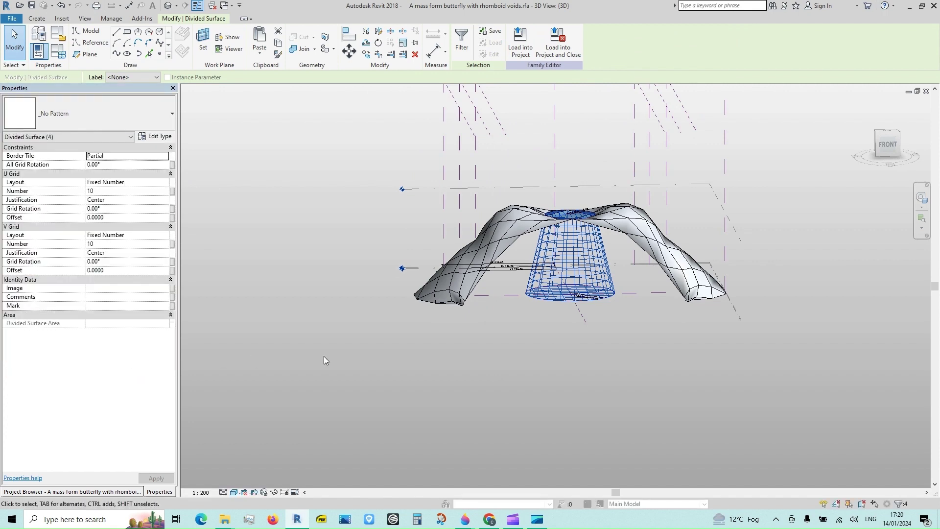
left_click(444, 360)
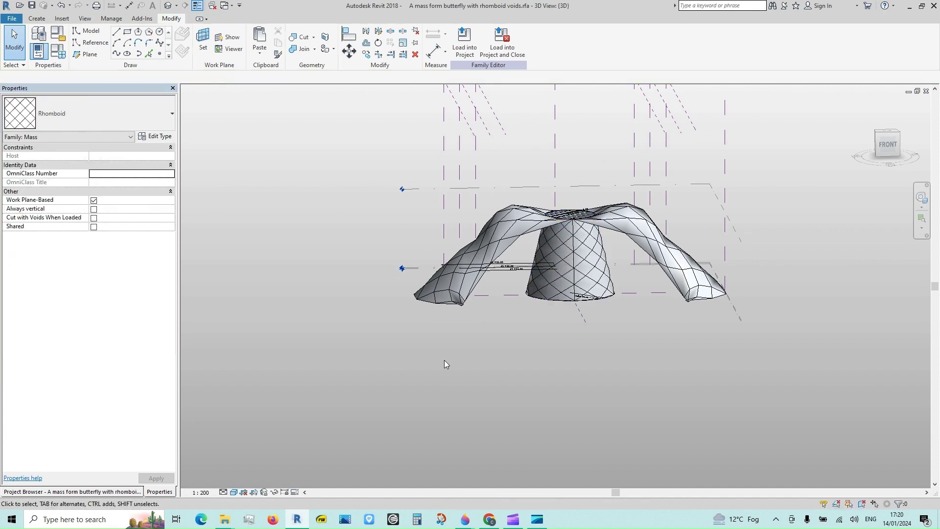